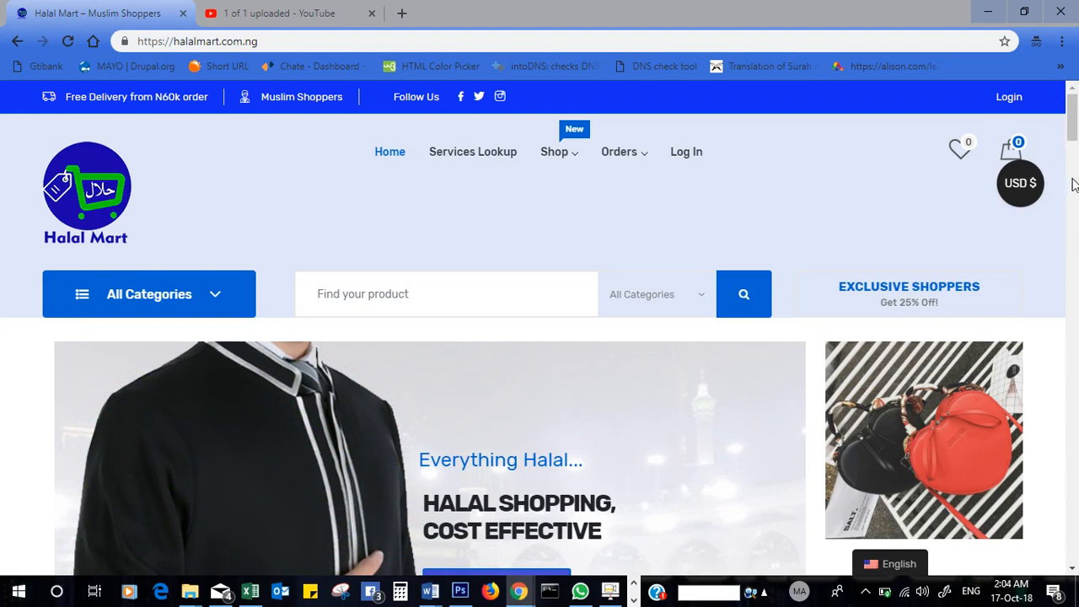
- Scroll to the home page footer and open Merchant Dashboard under Useful Links
{"action": "mouse_move", "coordinate": [1072, 101]}
{"action": "left_mouse_down"}
{"action": "mouse_move", "coordinate": [1072, 126]}
{"action": "mouse_move", "coordinate": [1072, 101]}
{"action": "left_mouse_up"}
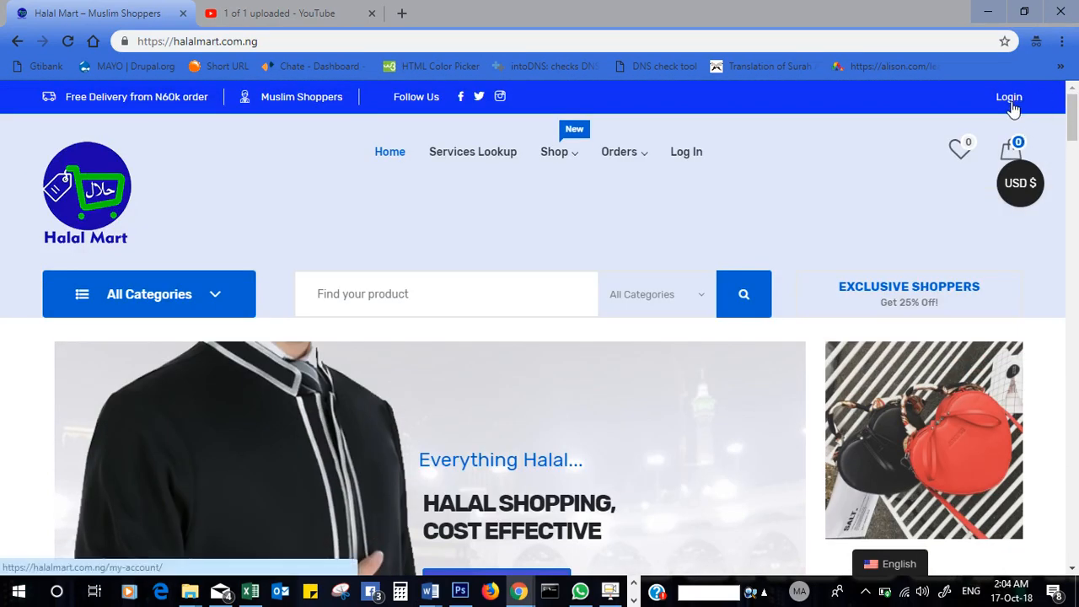
{"action": "left_click_drag", "start_coordinate": [1072, 114], "coordinate": [1071, 527]}
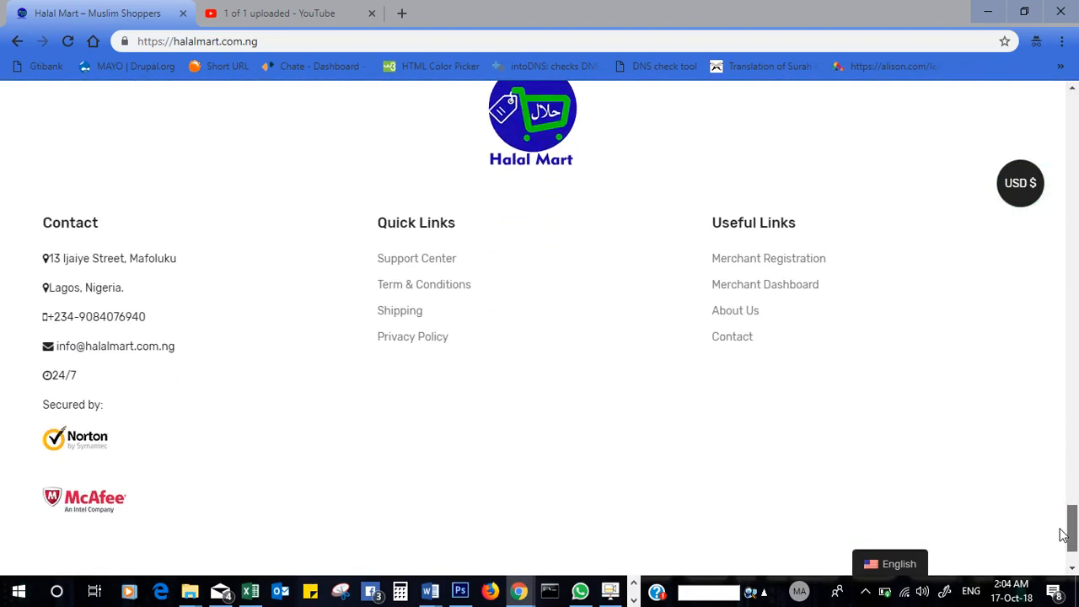
{"action": "left_click", "coordinate": [767, 287]}
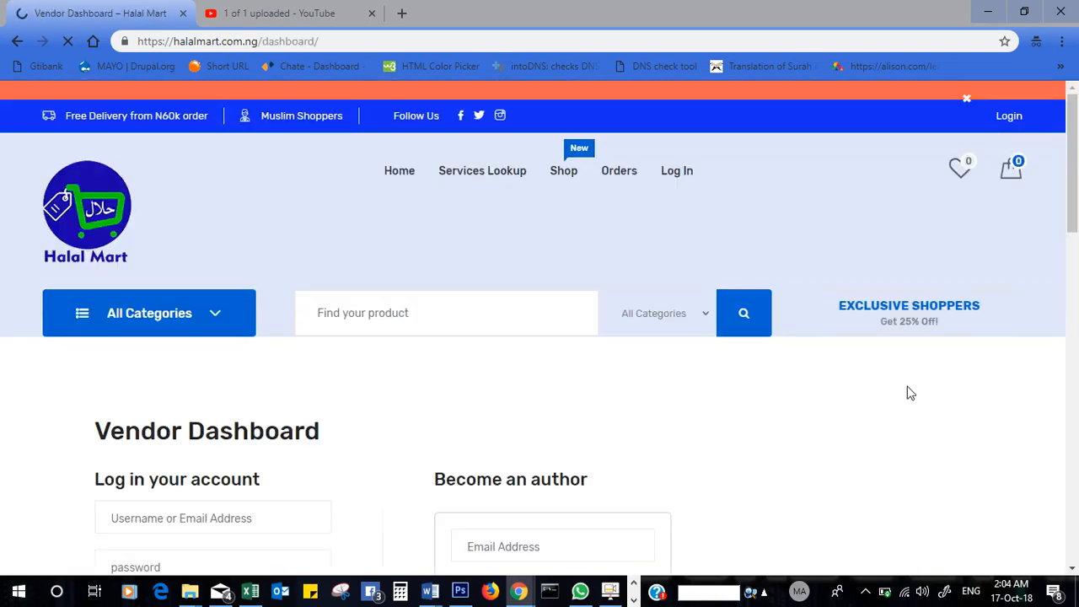
- Enter the vendor email and password, tick Remember me, and submit the login
{"action": "left_click_drag", "start_coordinate": [1072, 174], "coordinate": [1072, 272]}
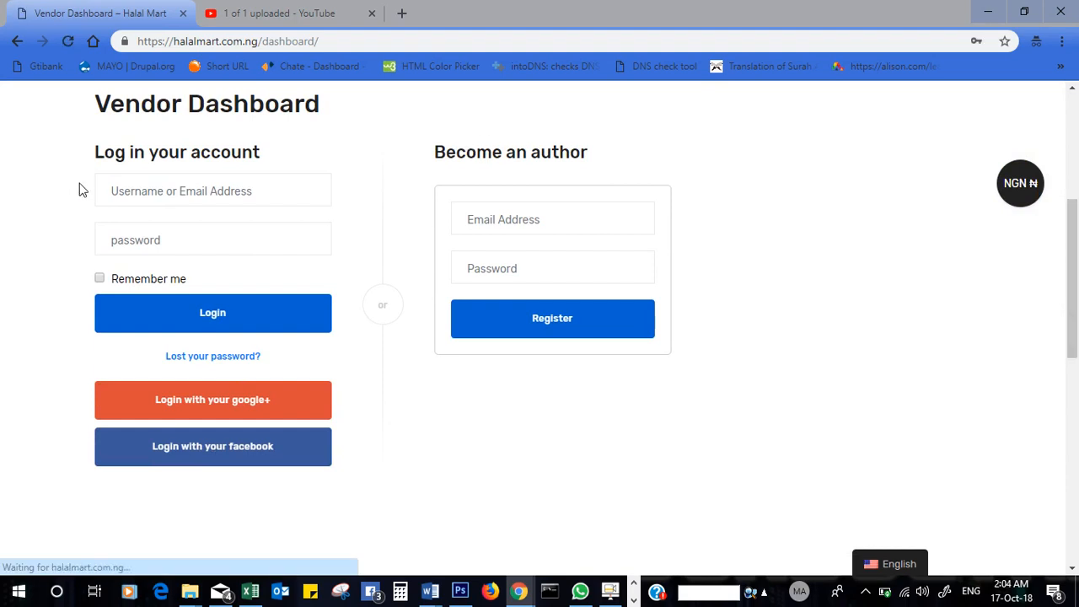
{"action": "left_click", "coordinate": [126, 186]}
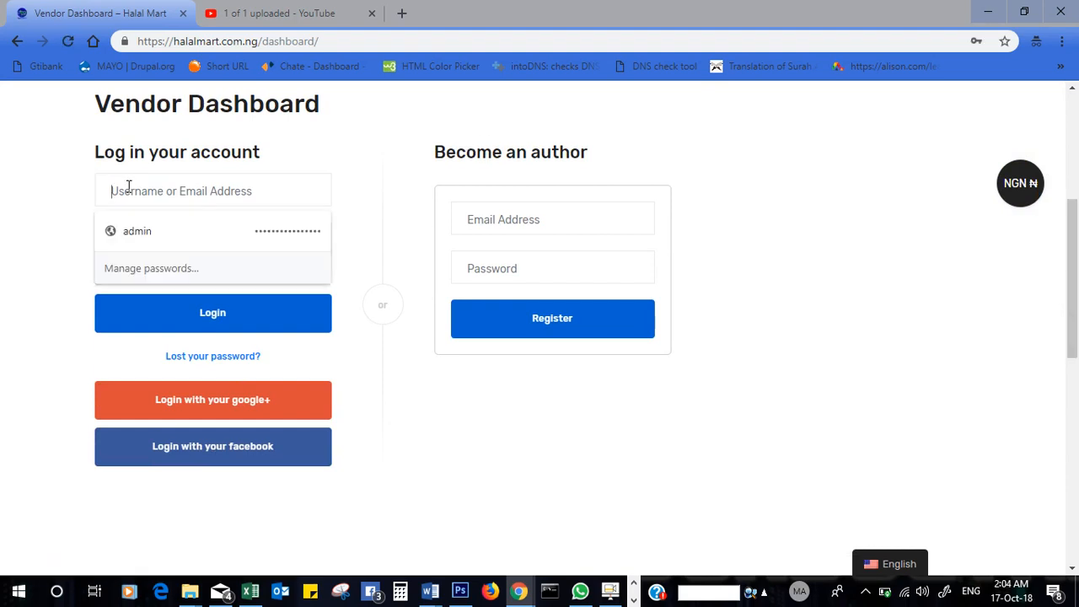
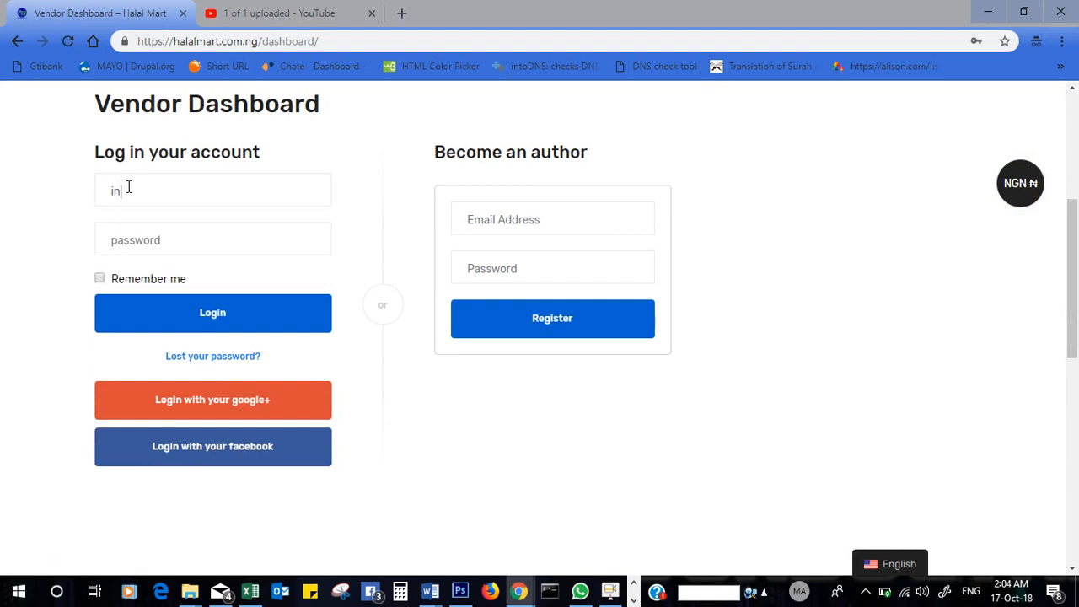
{"action": "key", "text": "Tab"}
{"action": "type", "text": "•"}
{"action": "left_click", "coordinate": [99, 281]}
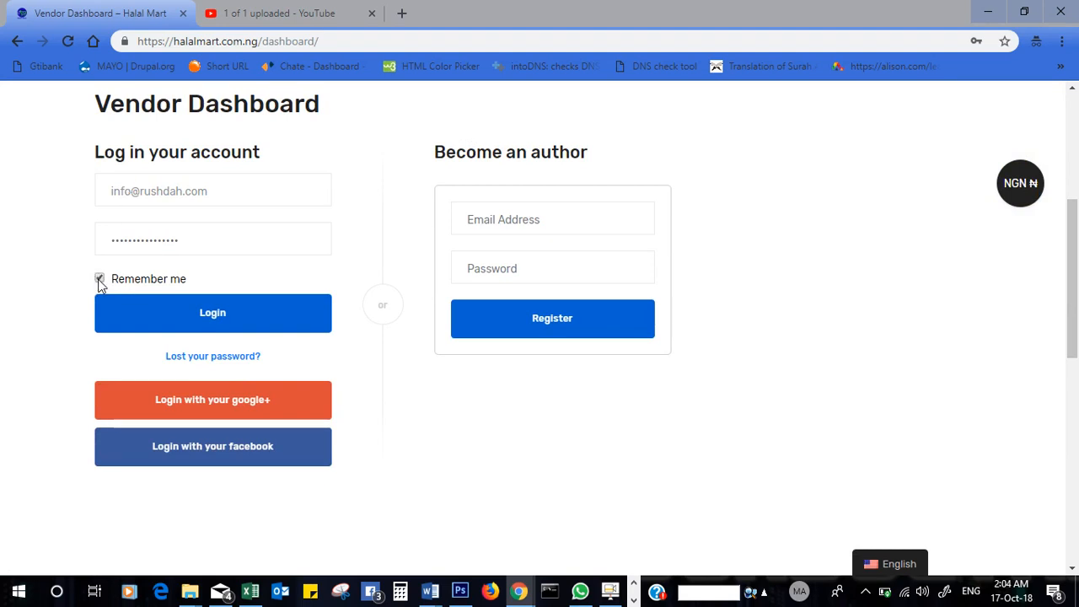
{"action": "left_click", "coordinate": [220, 321]}
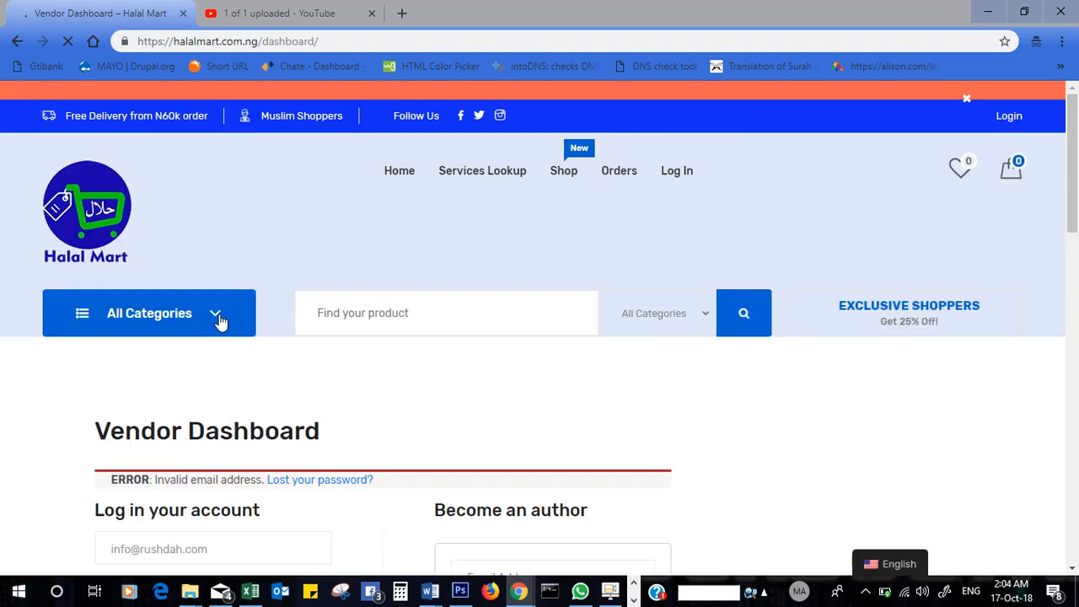
- Add '-in' to the email's domain, autofill the saved password, and log in again
{"action": "left_click_drag", "start_coordinate": [1073, 170], "coordinate": [1045, 267]}
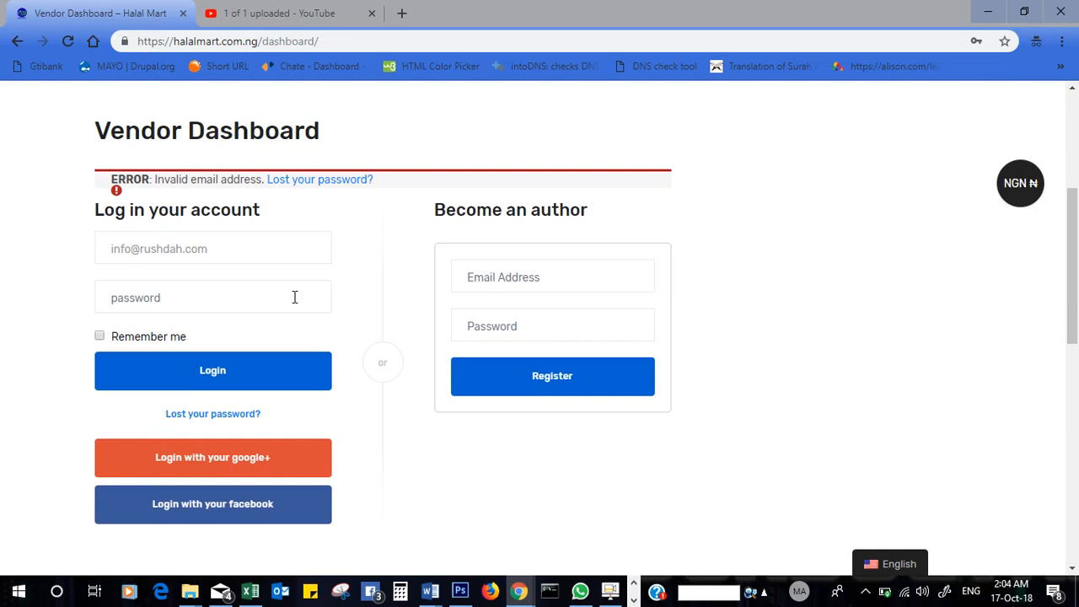
{"action": "left_click", "coordinate": [183, 252]}
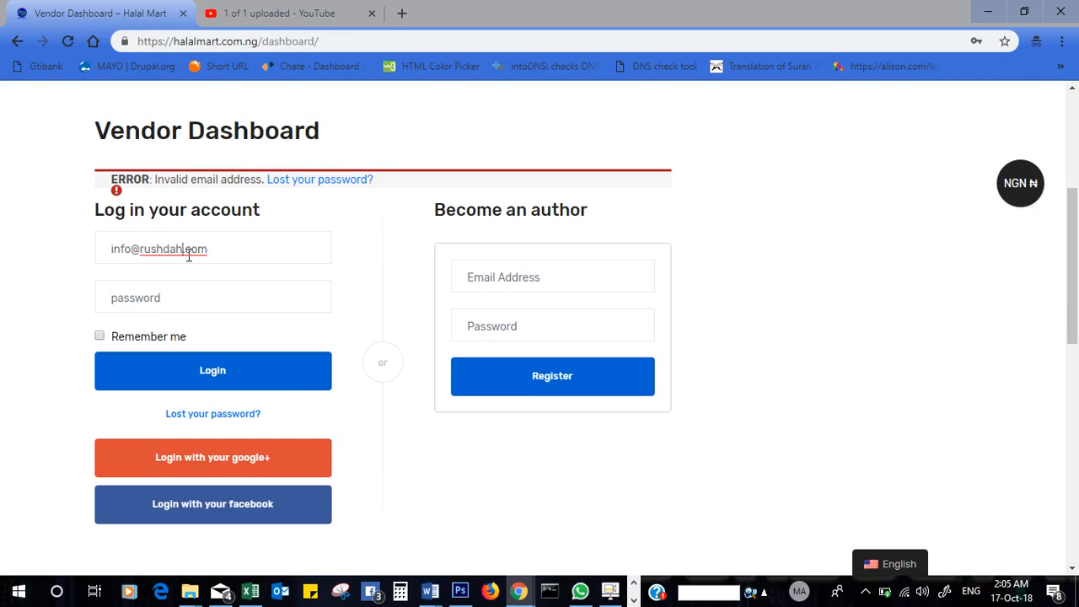
{"action": "type", "text": "-i"}
{"action": "type", "text": "n"}
{"action": "left_click", "coordinate": [151, 295]}
{"action": "left_click", "coordinate": [145, 335]}
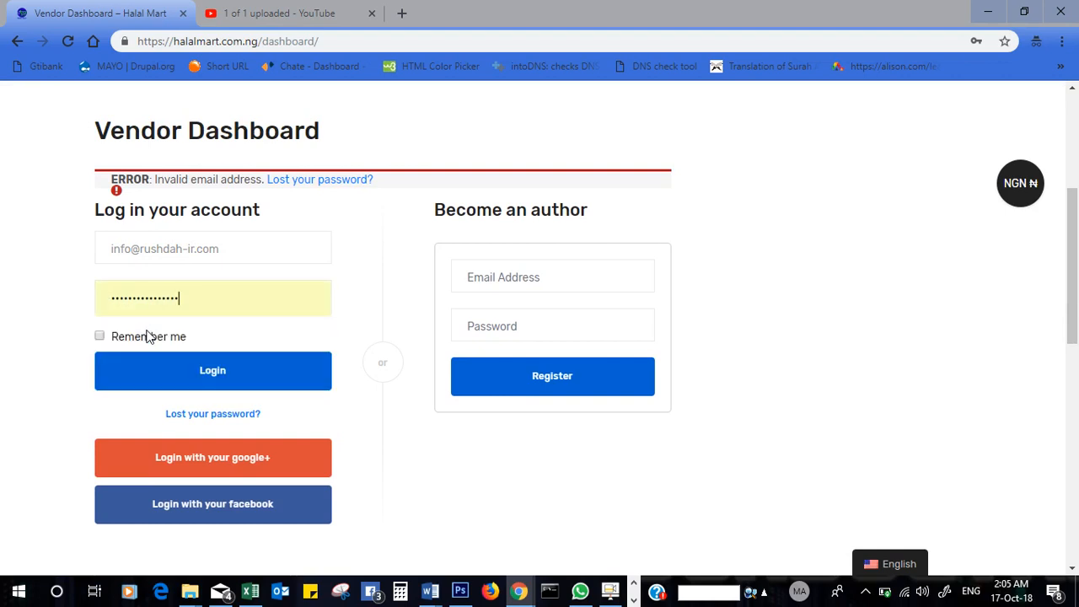
{"action": "left_click", "coordinate": [166, 373]}
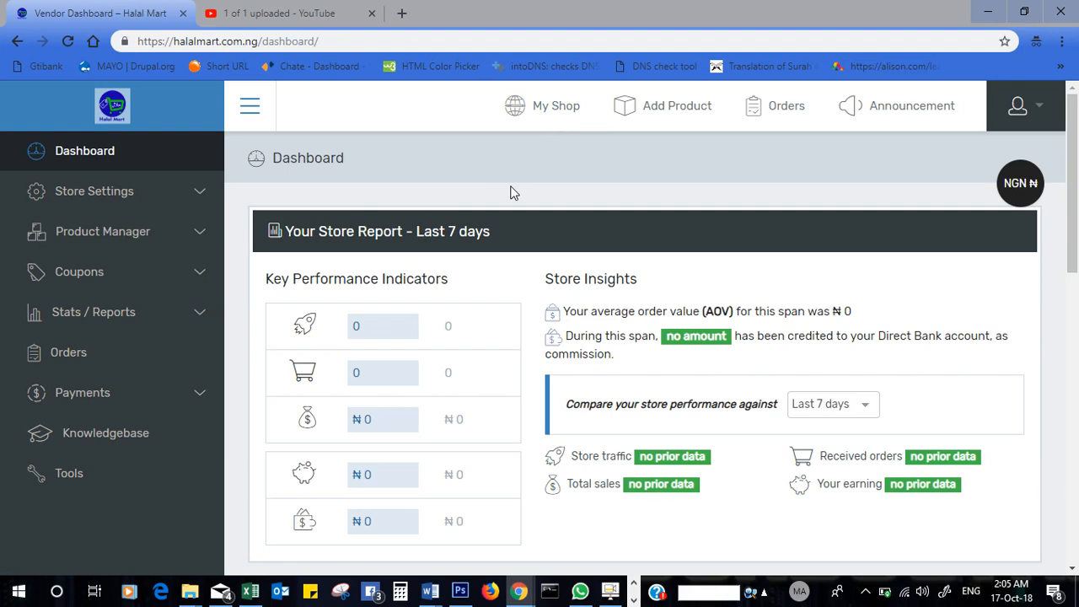
{"action": "left_click", "coordinate": [554, 114]}
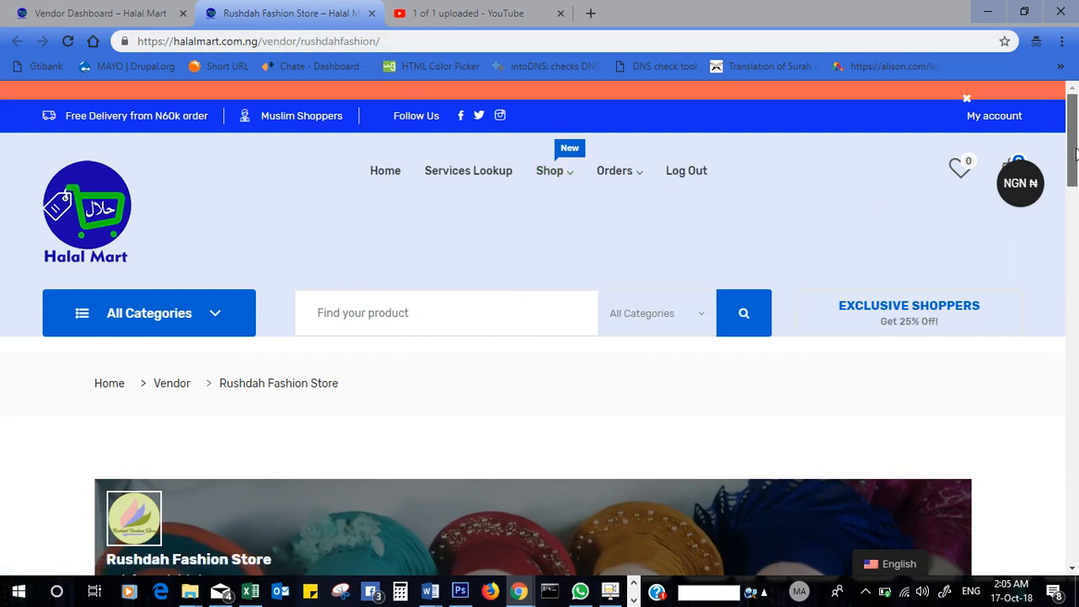
{"action": "left_click_drag", "start_coordinate": [1075, 151], "coordinate": [1075, 177]}
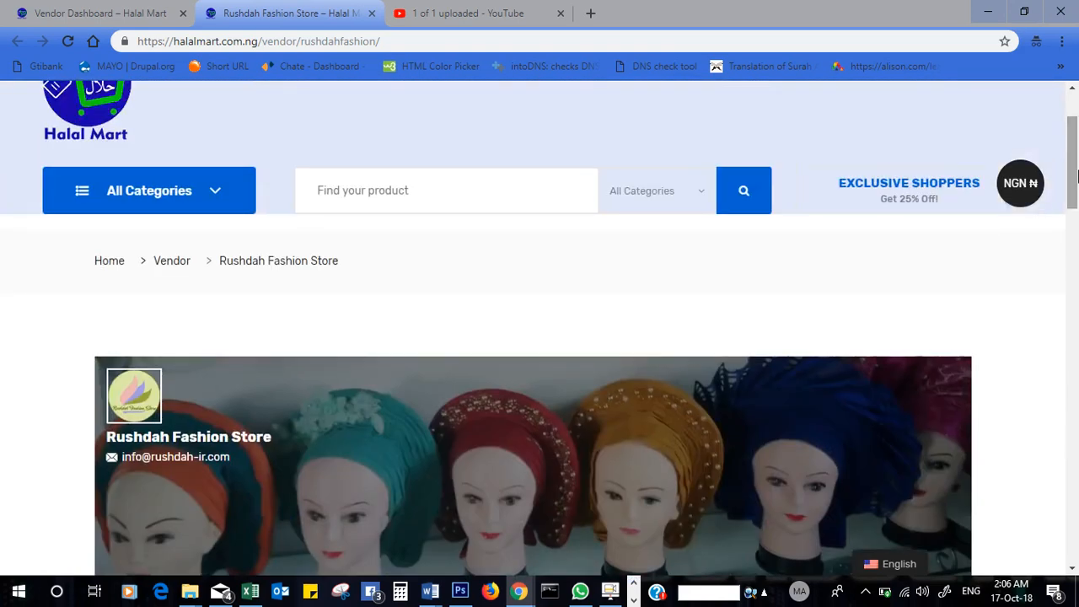
{"action": "left_click", "coordinate": [372, 12]}
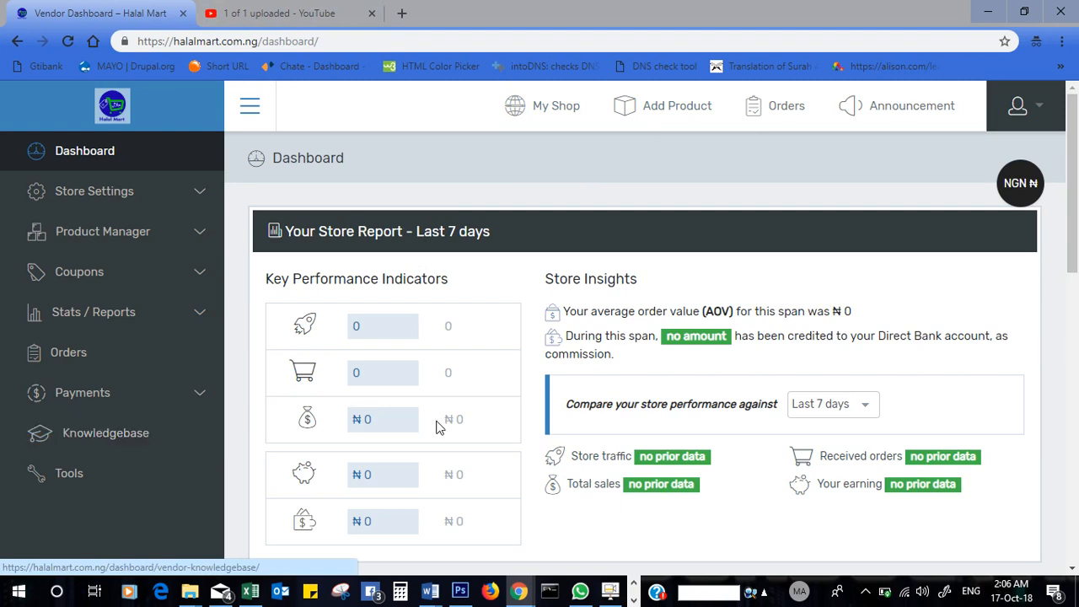
- Check the empty Orders list, then view the Vendor Announcements page
{"action": "left_click", "coordinate": [773, 115]}
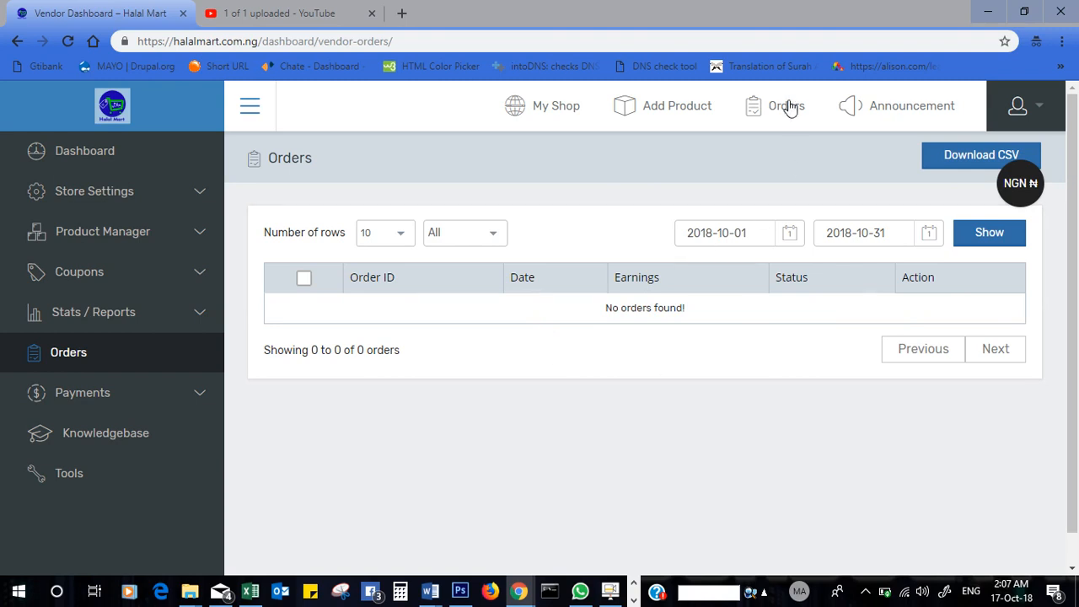
{"action": "left_click", "coordinate": [900, 105]}
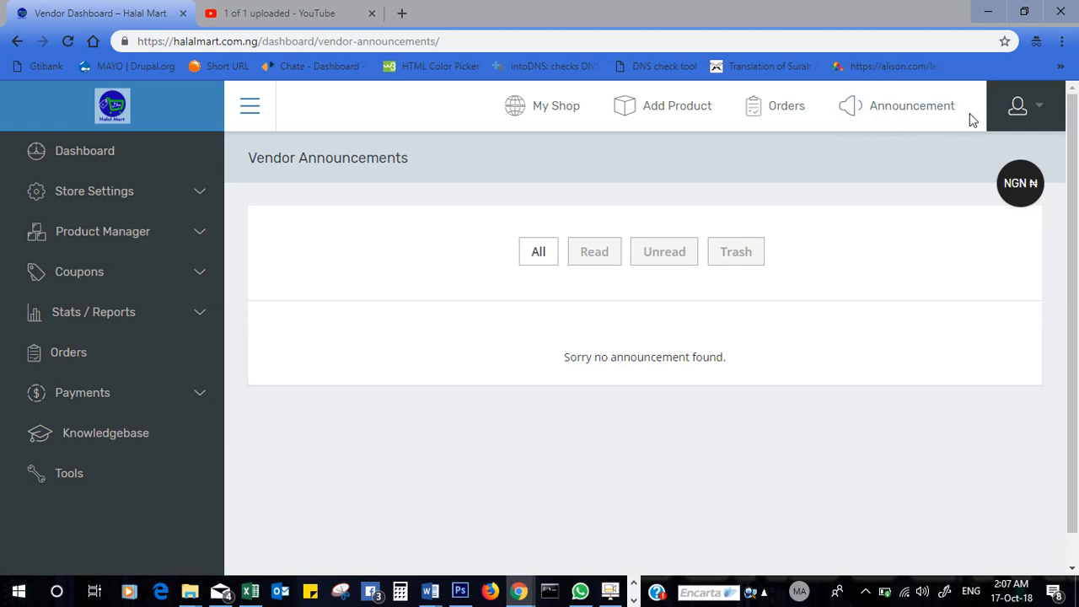
- Open Profile management from the user menu, inspect the Email field, and reopen the menu
{"action": "left_click", "coordinate": [1042, 113]}
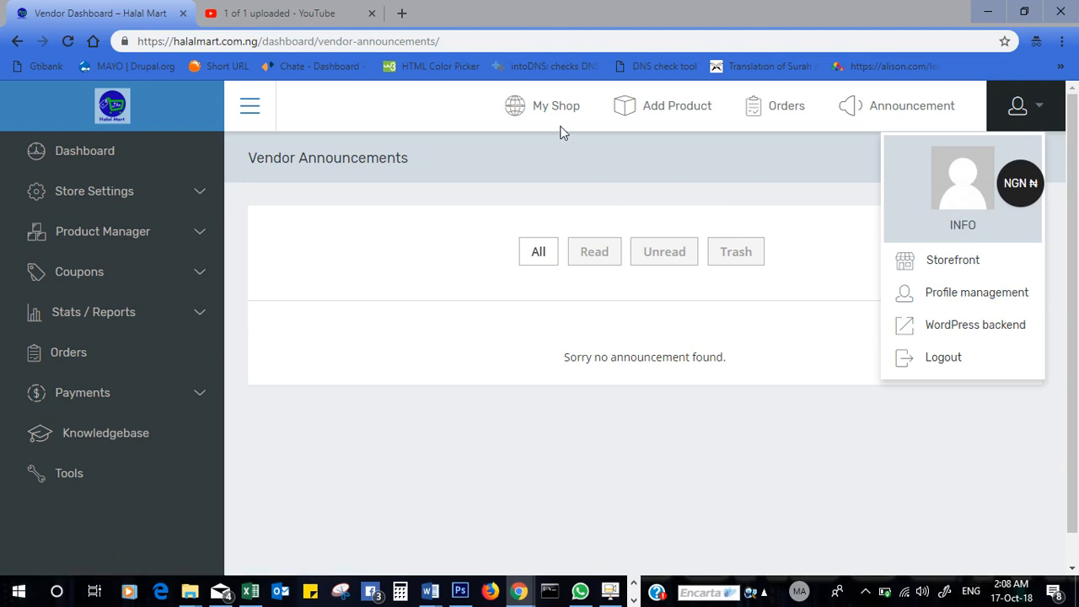
{"action": "left_click", "coordinate": [973, 295]}
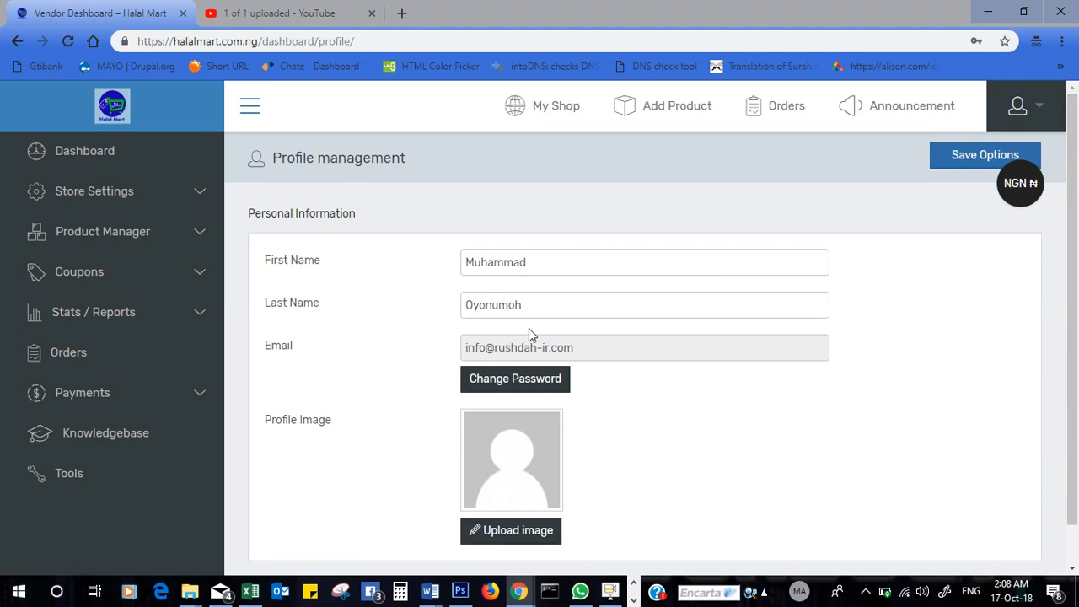
{"action": "left_click", "coordinate": [591, 349]}
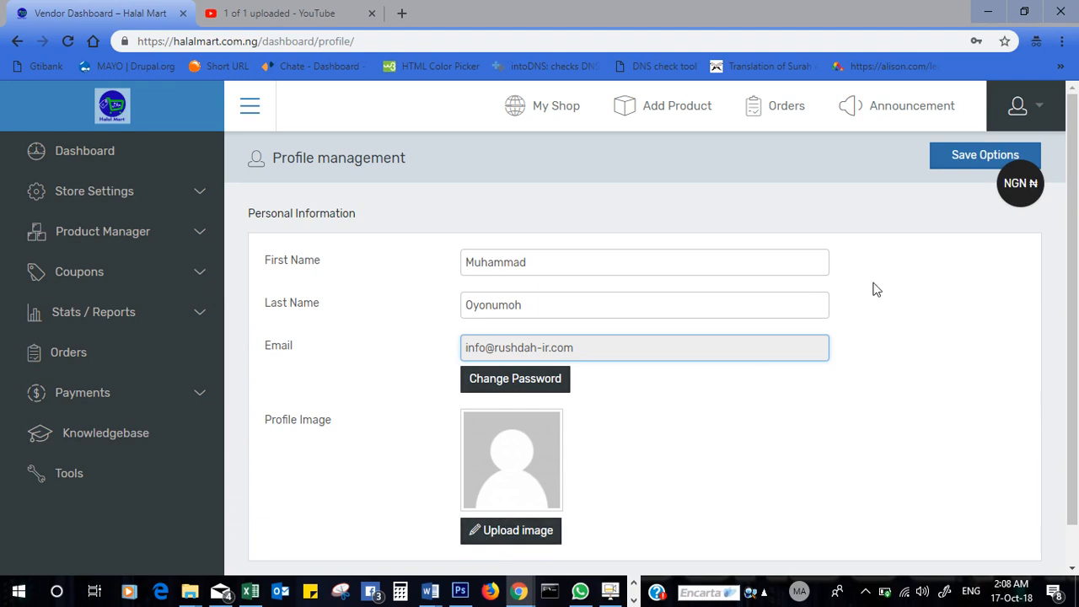
{"action": "left_click", "coordinate": [1039, 107]}
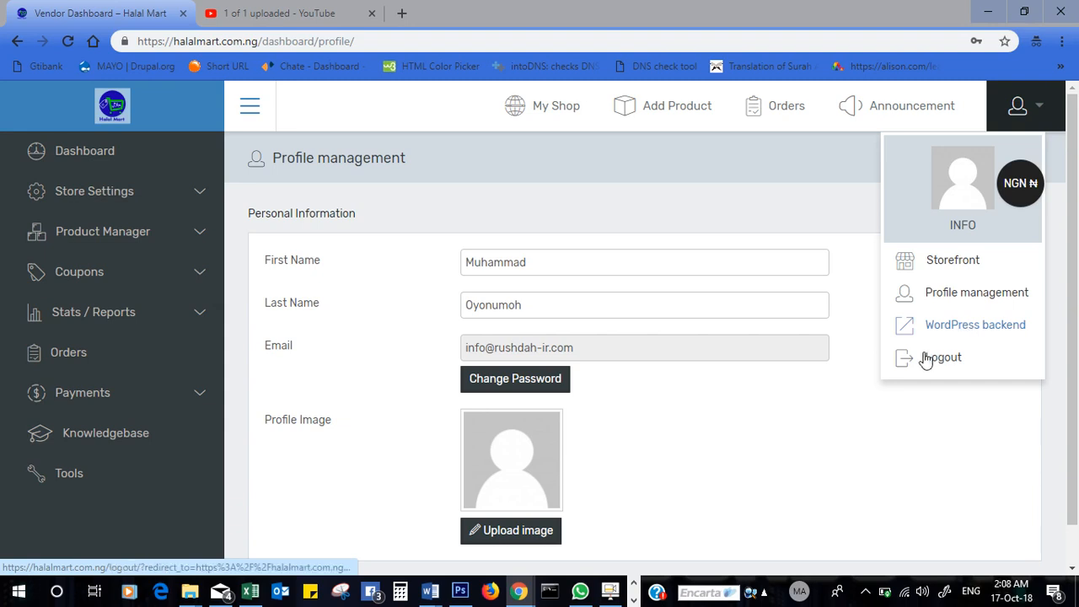
{"action": "left_click", "coordinate": [972, 328]}
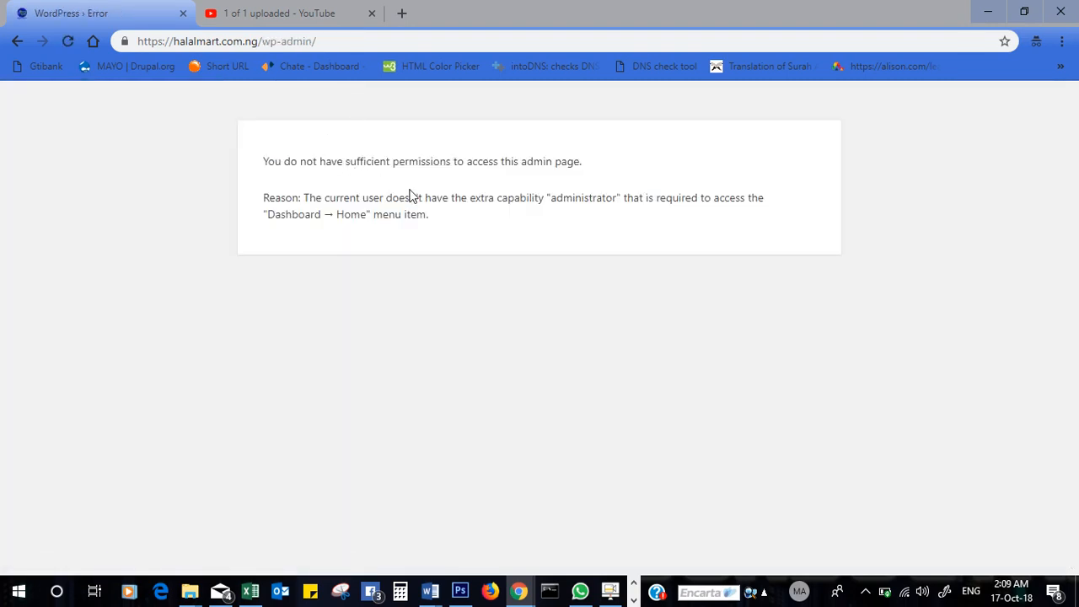
{"action": "left_click", "coordinate": [18, 42]}
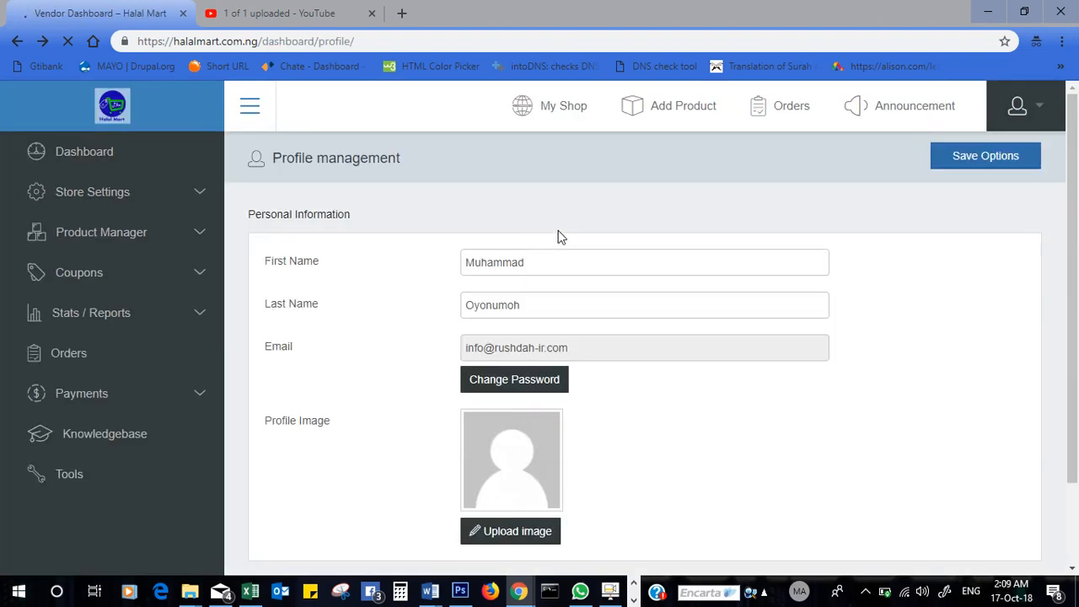
{"action": "left_click", "coordinate": [1044, 118]}
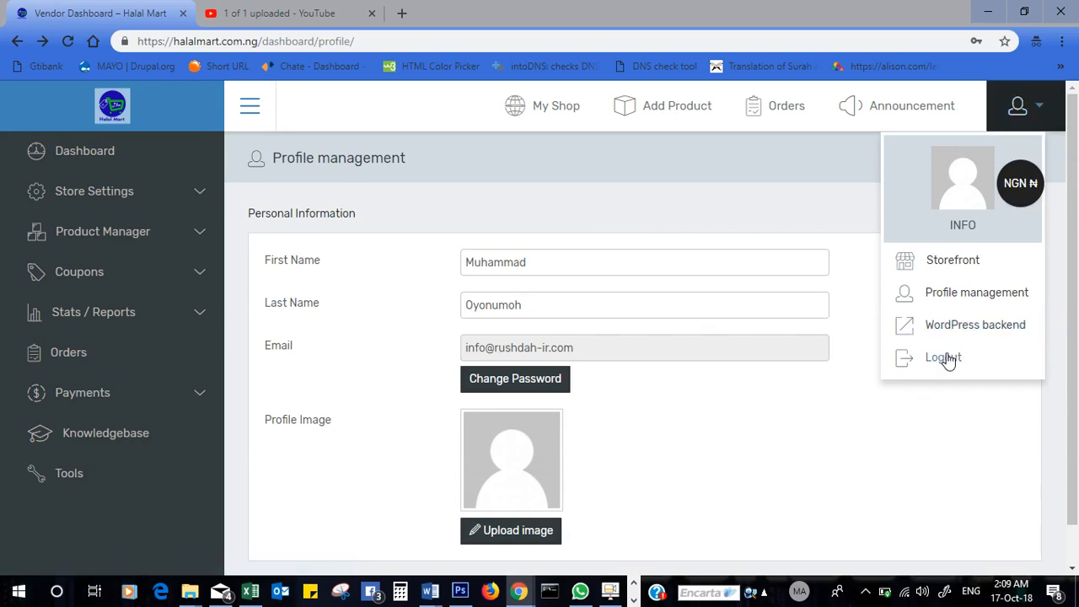
{"action": "left_click", "coordinate": [791, 449]}
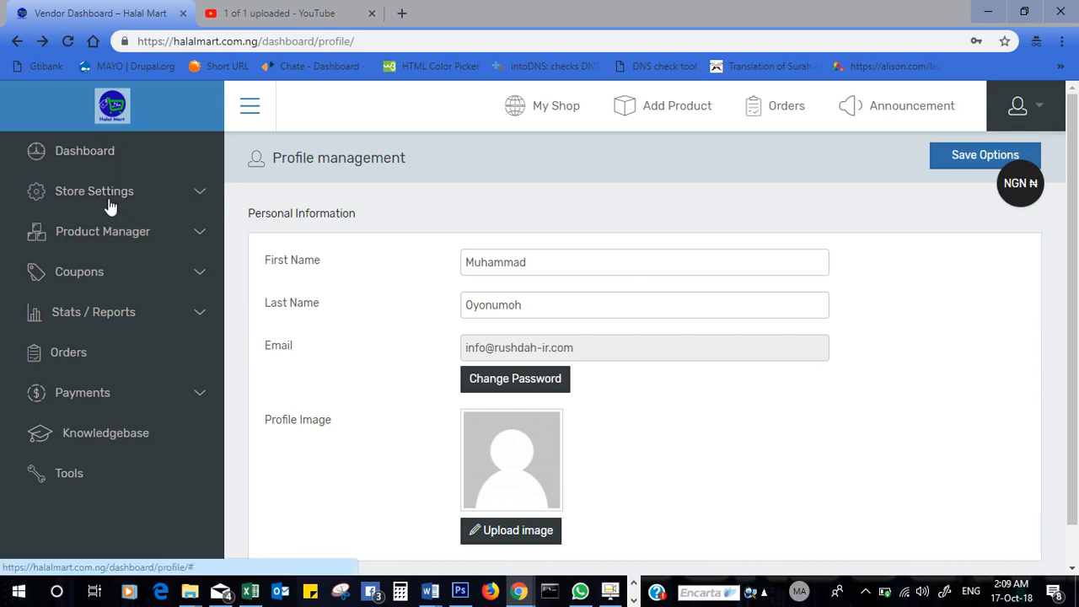
{"action": "left_click", "coordinate": [159, 195]}
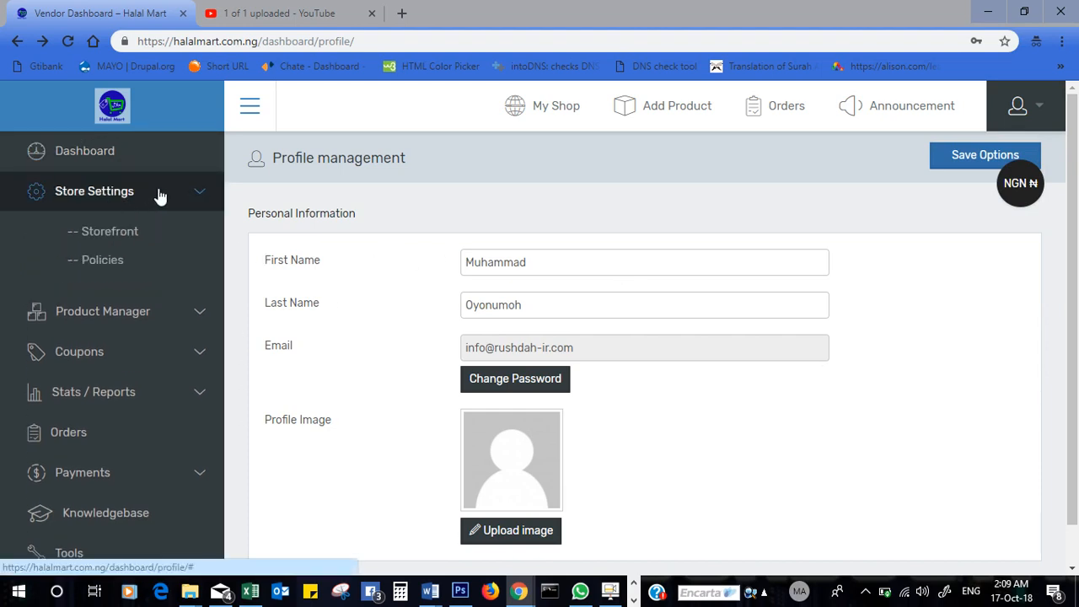
{"action": "left_click", "coordinate": [112, 233]}
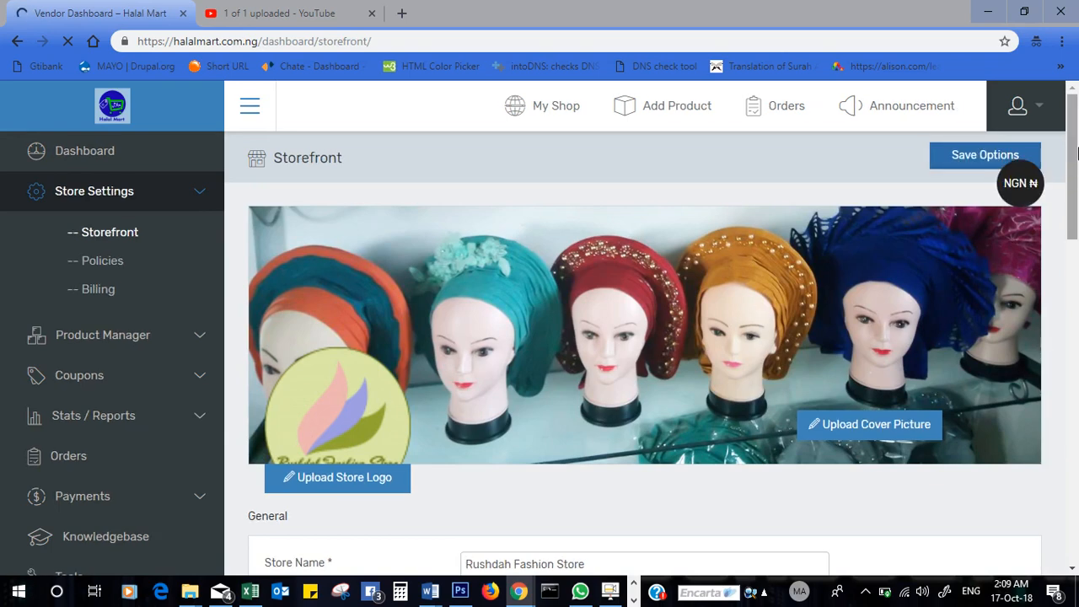
{"action": "left_click_drag", "start_coordinate": [1074, 137], "coordinate": [1076, 187]}
{"action": "scroll", "coordinate": [1075, 187], "scroll_direction": "up", "scroll_amount": 1}
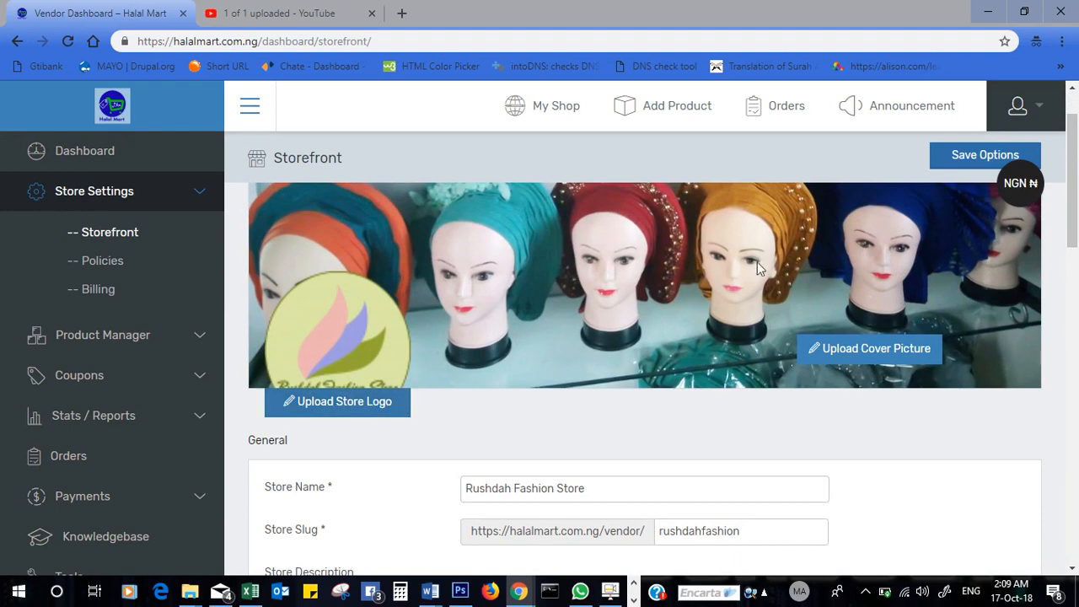
{"action": "left_click_drag", "start_coordinate": [1077, 242], "coordinate": [1076, 285]}
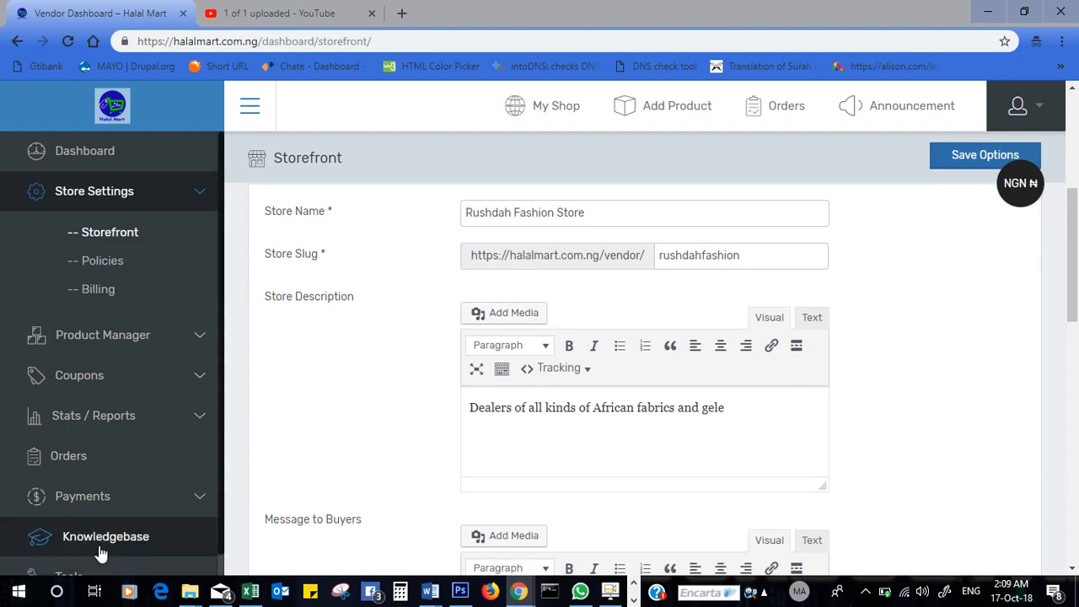
{"action": "left_click_drag", "start_coordinate": [1077, 288], "coordinate": [1077, 219]}
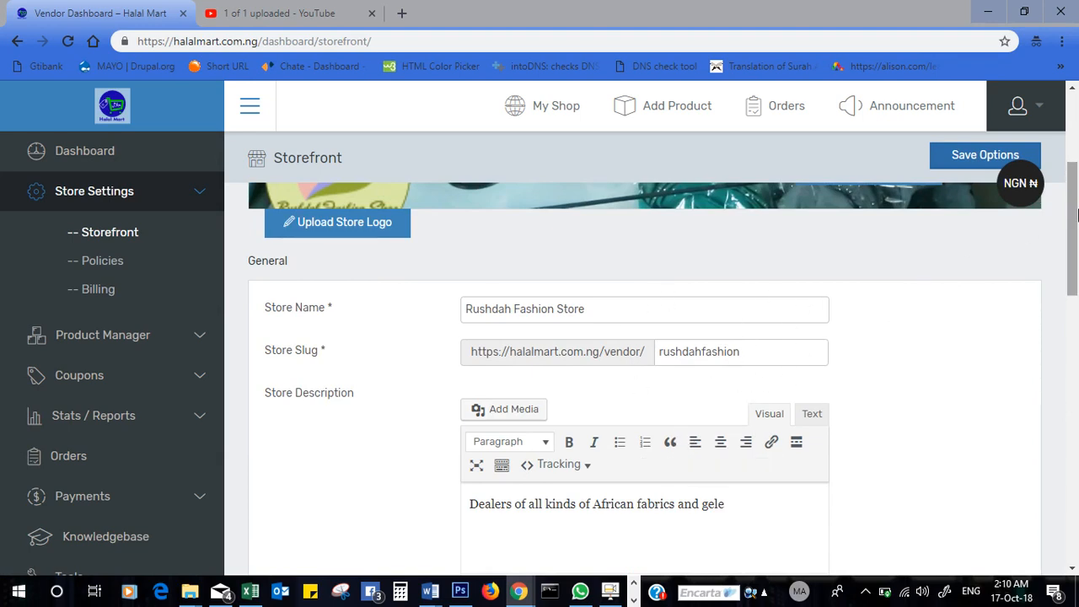
{"action": "left_click_drag", "start_coordinate": [1076, 221], "coordinate": [1076, 270]}
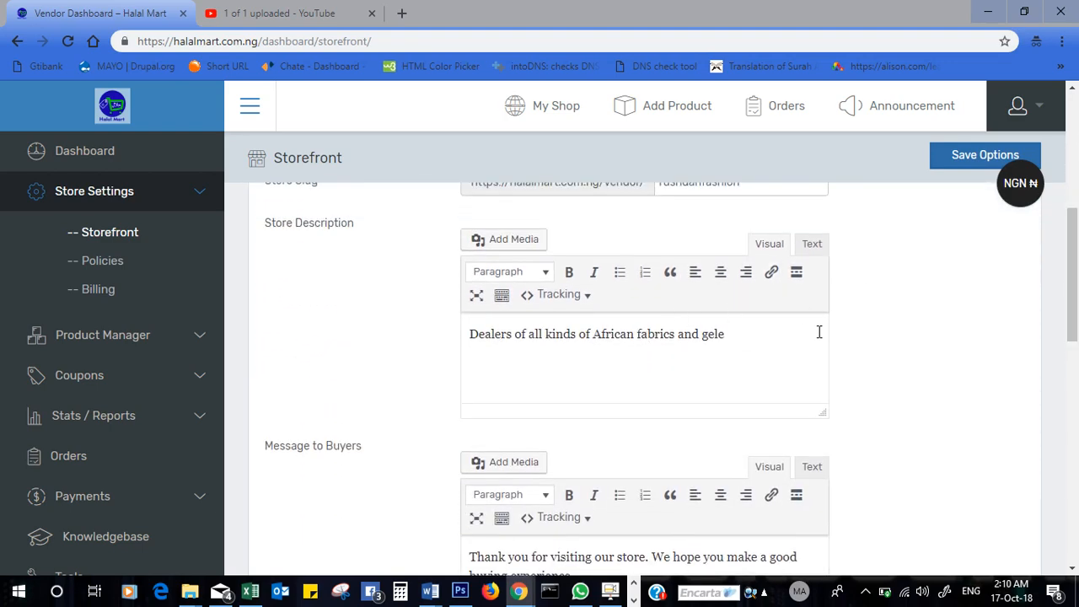
{"action": "left_click_drag", "start_coordinate": [1076, 289], "coordinate": [1076, 409]}
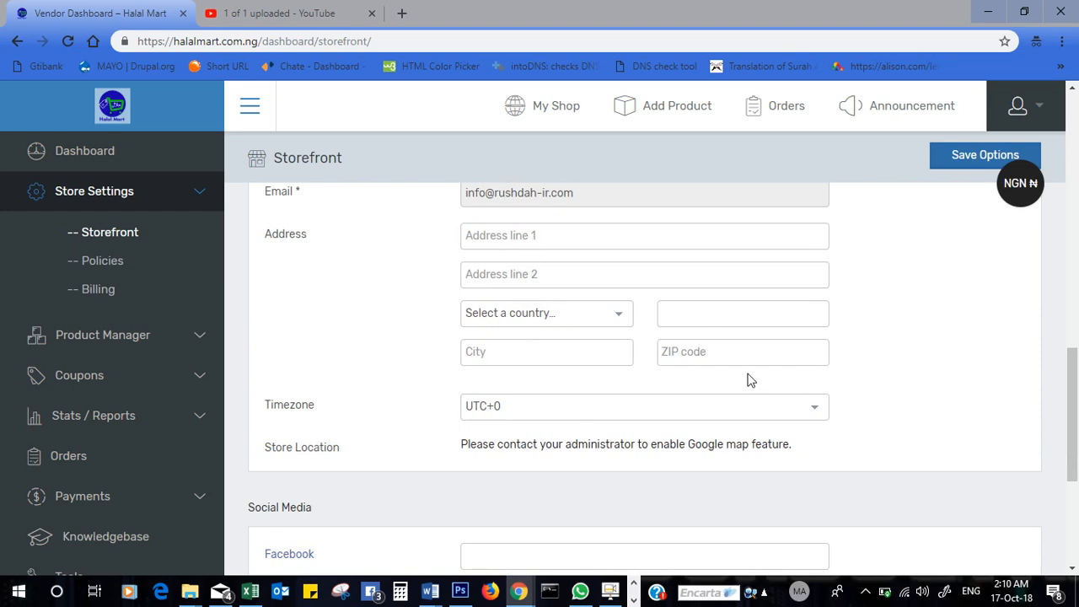
{"action": "left_click_drag", "start_coordinate": [1072, 393], "coordinate": [1074, 438]}
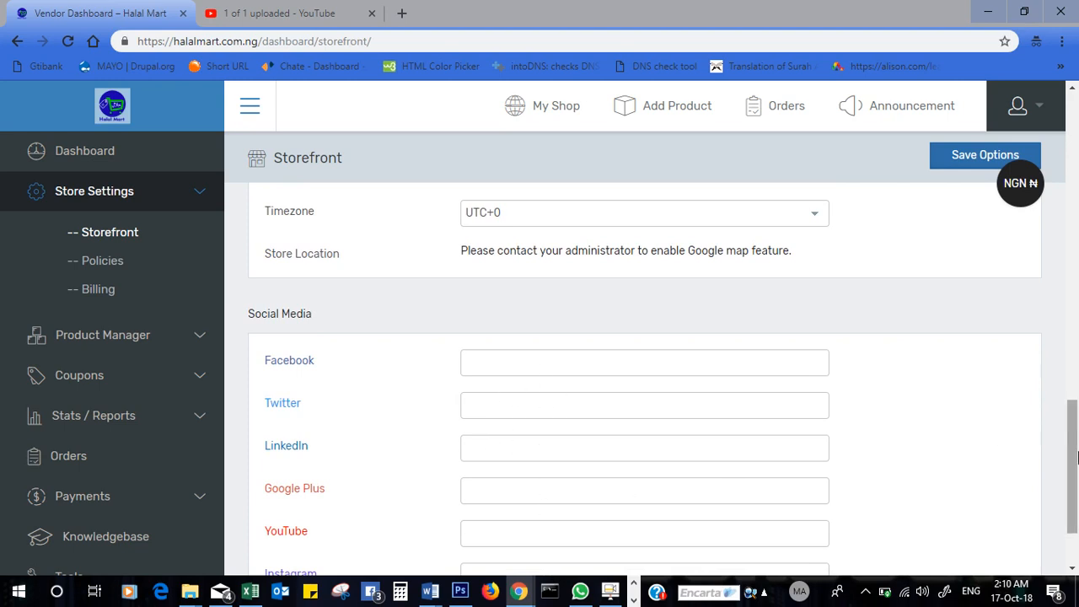
{"action": "scroll", "coordinate": [977, 430], "scroll_direction": "down", "scroll_amount": 2}
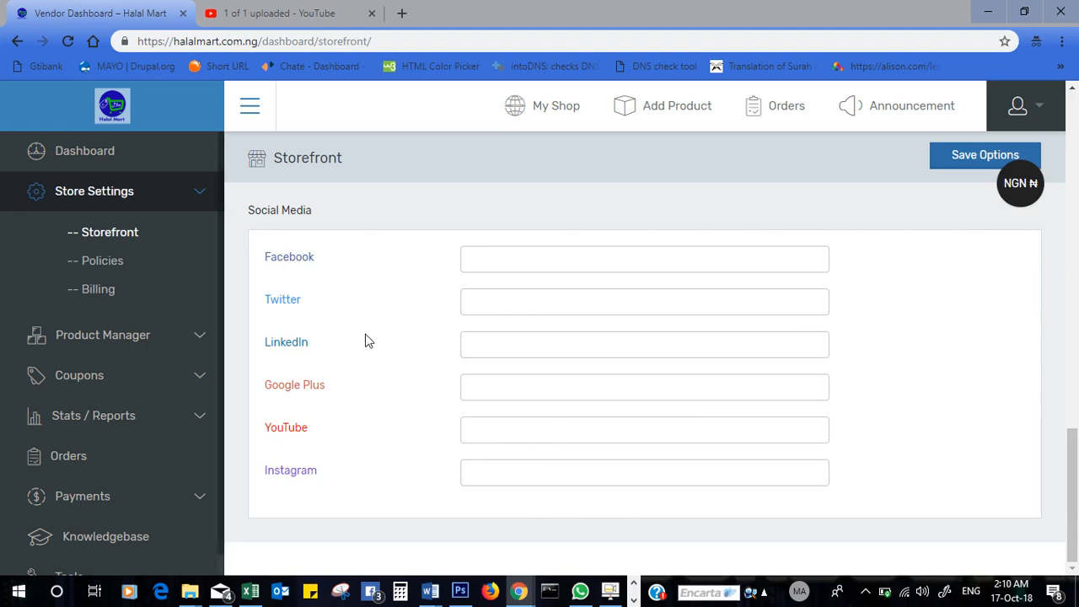
- View Store Settings Policies, clicking into Refund Policy and scrolling to the Cancellation policy
{"action": "left_click", "coordinate": [113, 261]}
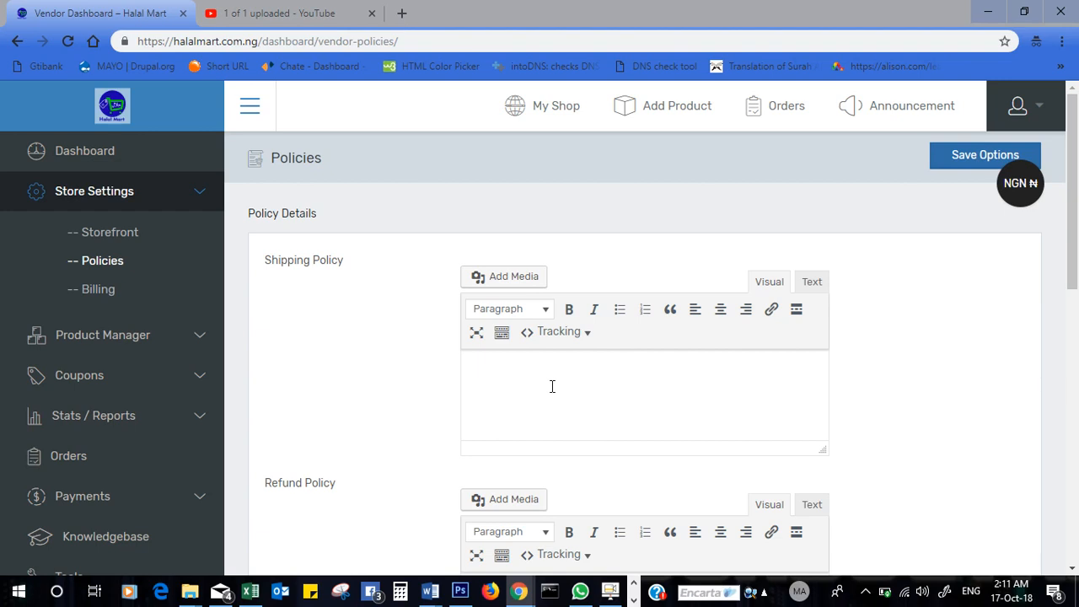
{"action": "left_click_drag", "start_coordinate": [1074, 238], "coordinate": [1076, 324]}
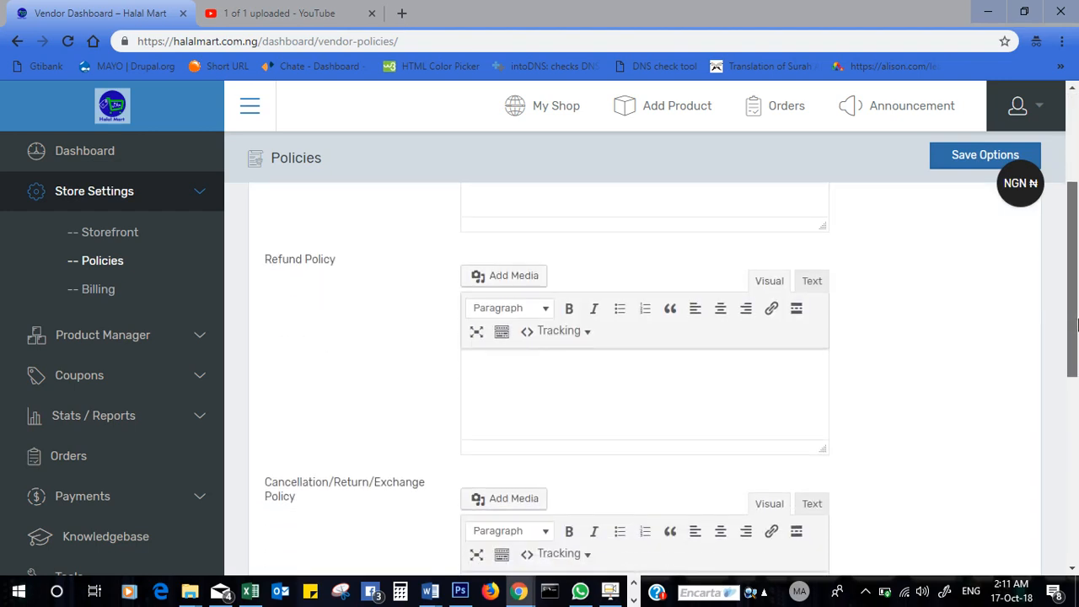
{"action": "left_click", "coordinate": [510, 377]}
{"action": "left_click_drag", "start_coordinate": [1077, 259], "coordinate": [1076, 337]}
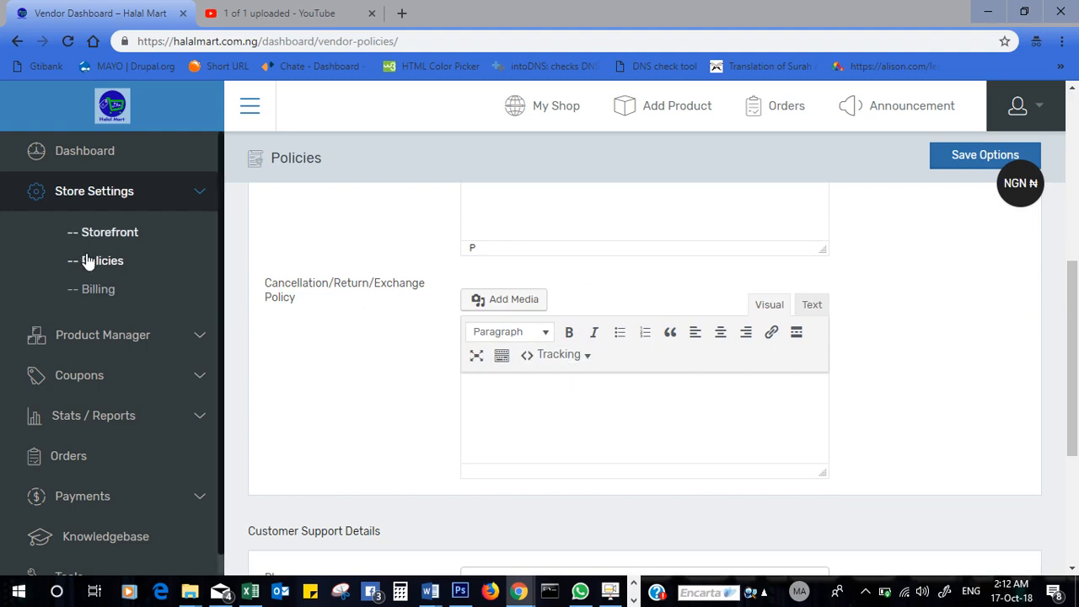
- Open Billing and keep Direct Bank as payment method with a Current account type
{"action": "left_click", "coordinate": [96, 293]}
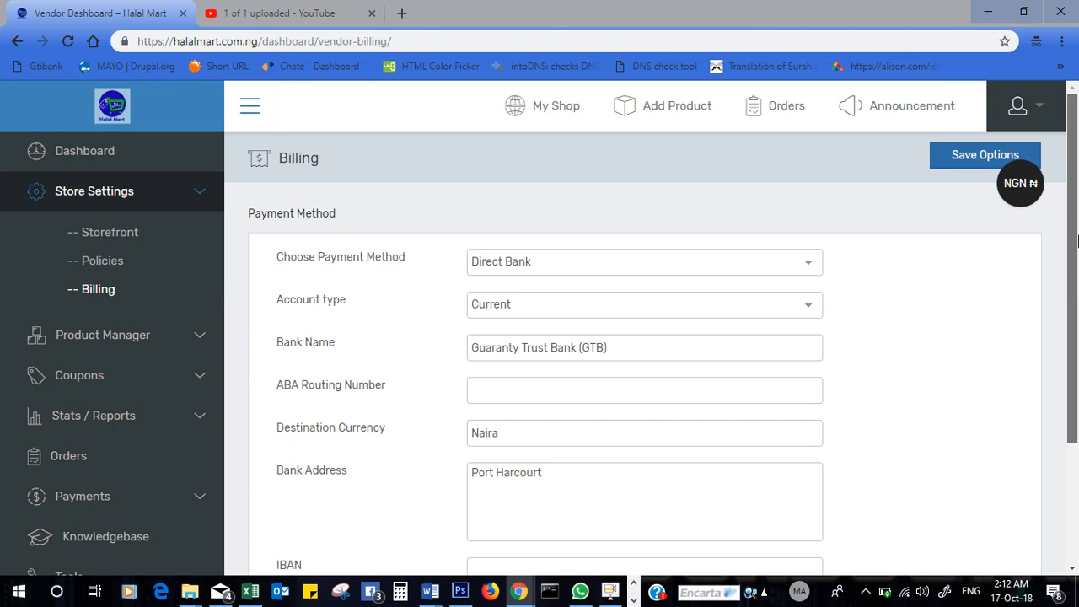
{"action": "left_click_drag", "start_coordinate": [1076, 213], "coordinate": [1077, 335]}
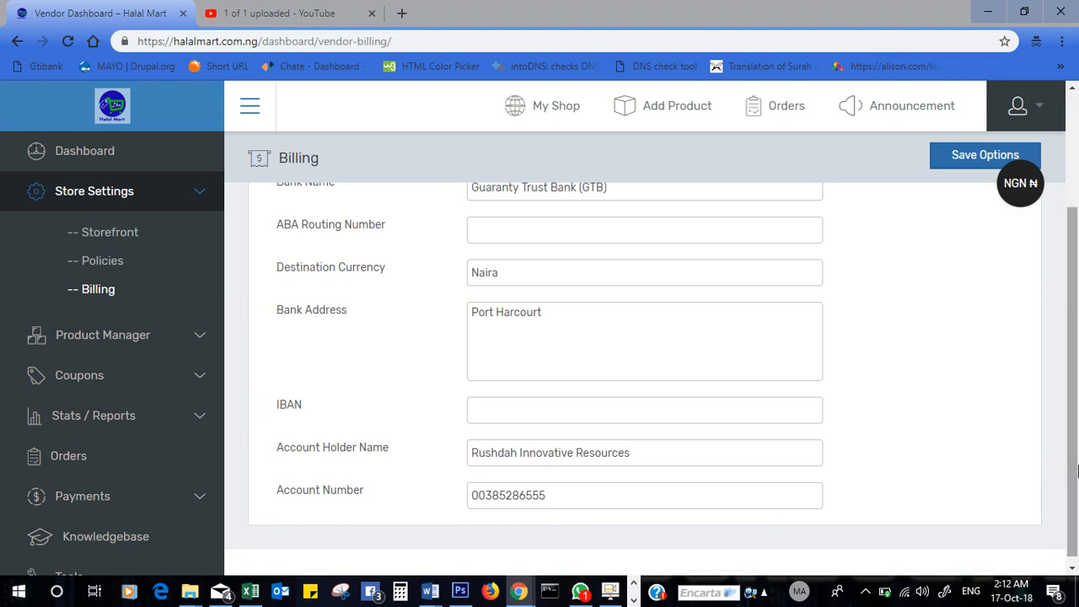
{"action": "left_click_drag", "start_coordinate": [1076, 469], "coordinate": [1076, 363]}
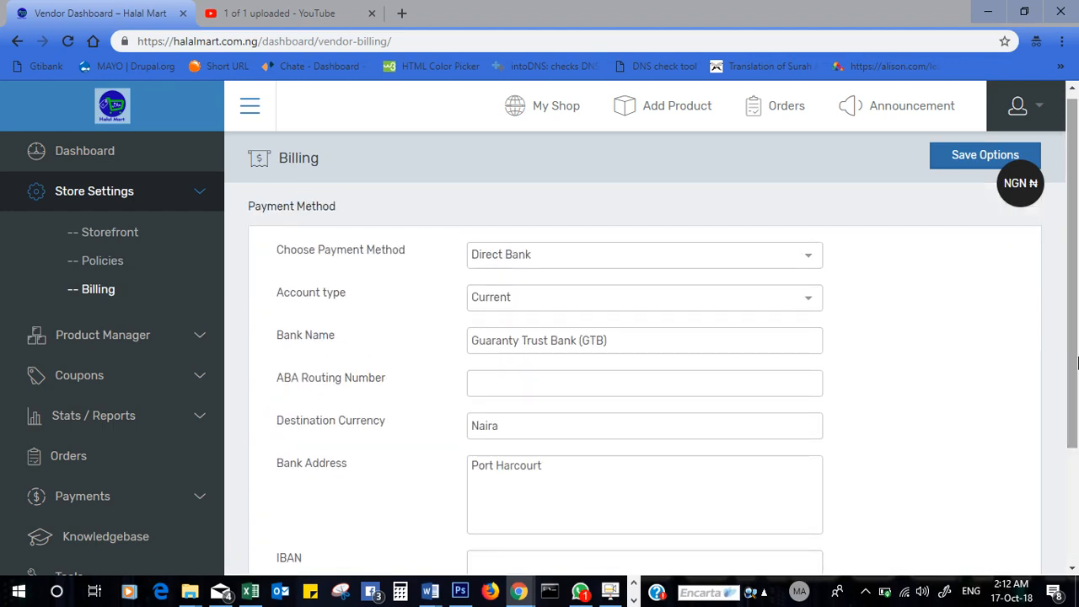
{"action": "left_click", "coordinate": [732, 258]}
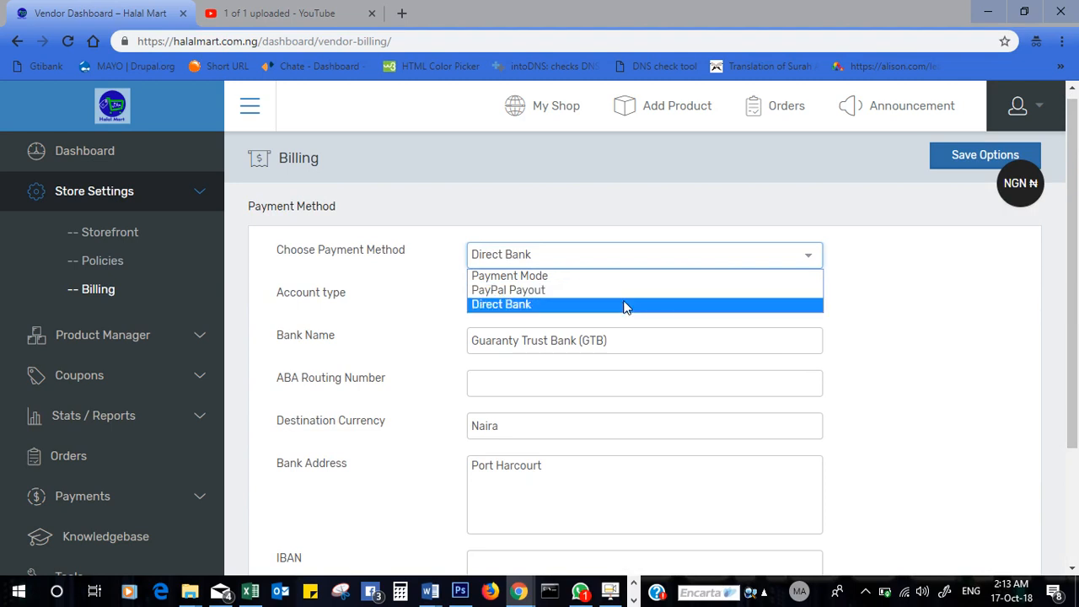
{"action": "left_click", "coordinate": [499, 371]}
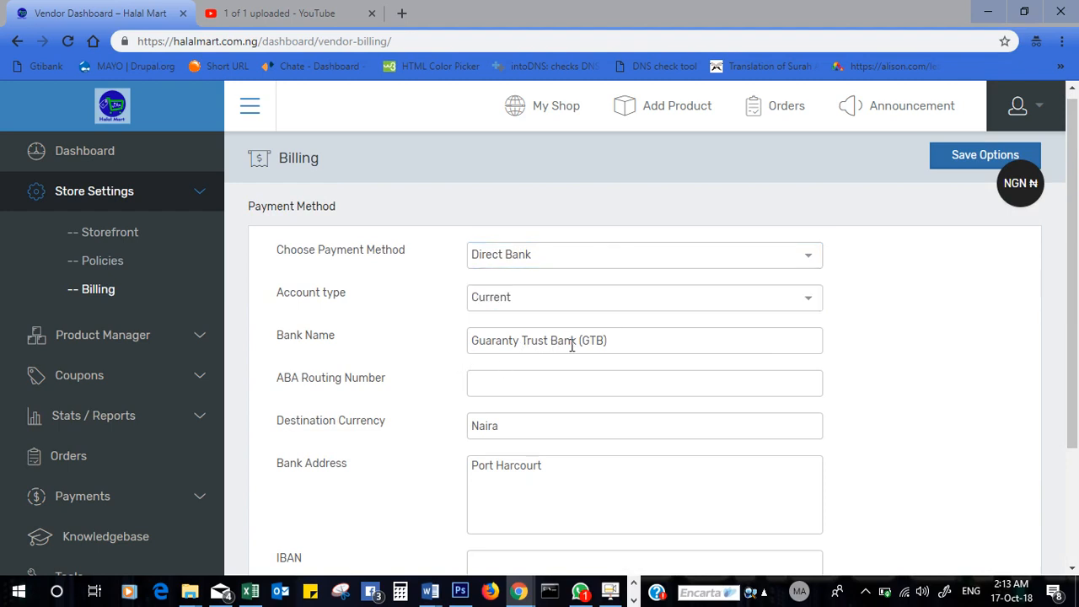
{"action": "left_click", "coordinate": [579, 301]}
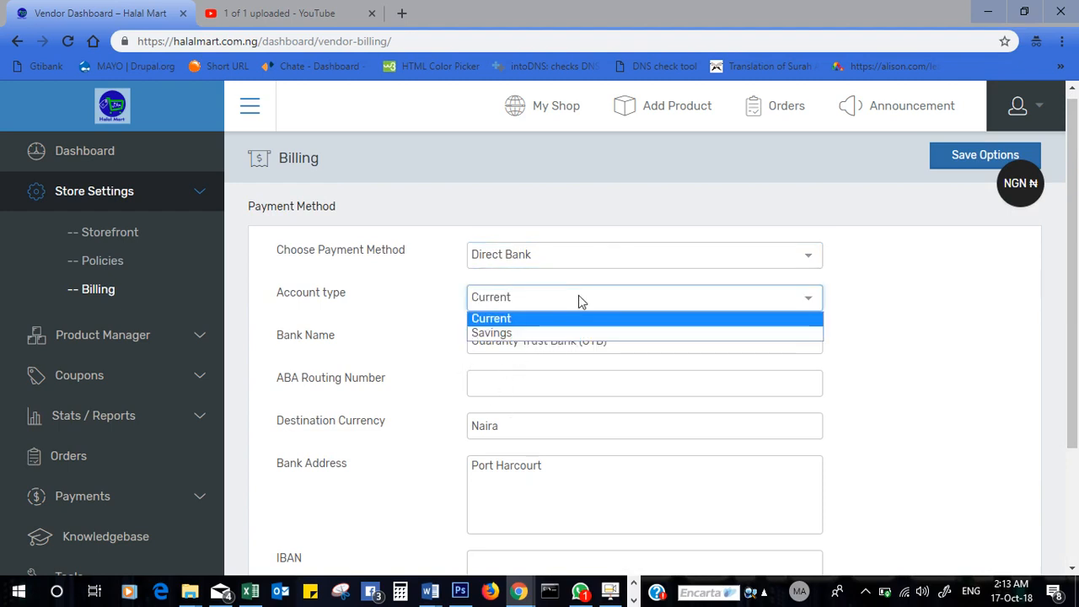
{"action": "left_click", "coordinate": [580, 301]}
{"action": "left_click", "coordinate": [580, 301]}
{"action": "left_click", "coordinate": [580, 301]}
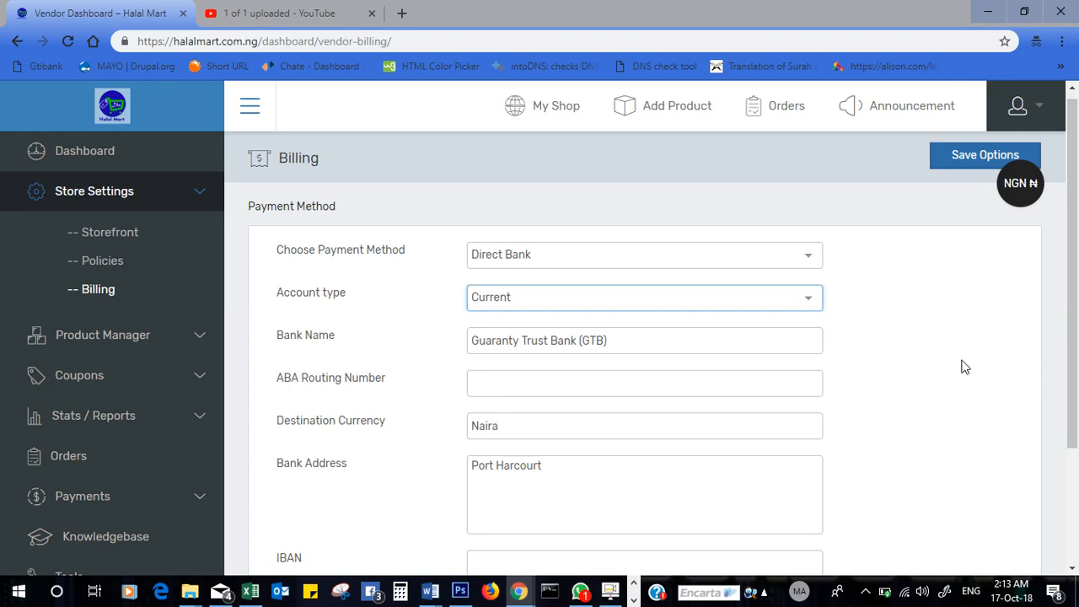
{"action": "left_click_drag", "start_coordinate": [1076, 354], "coordinate": [1076, 466]}
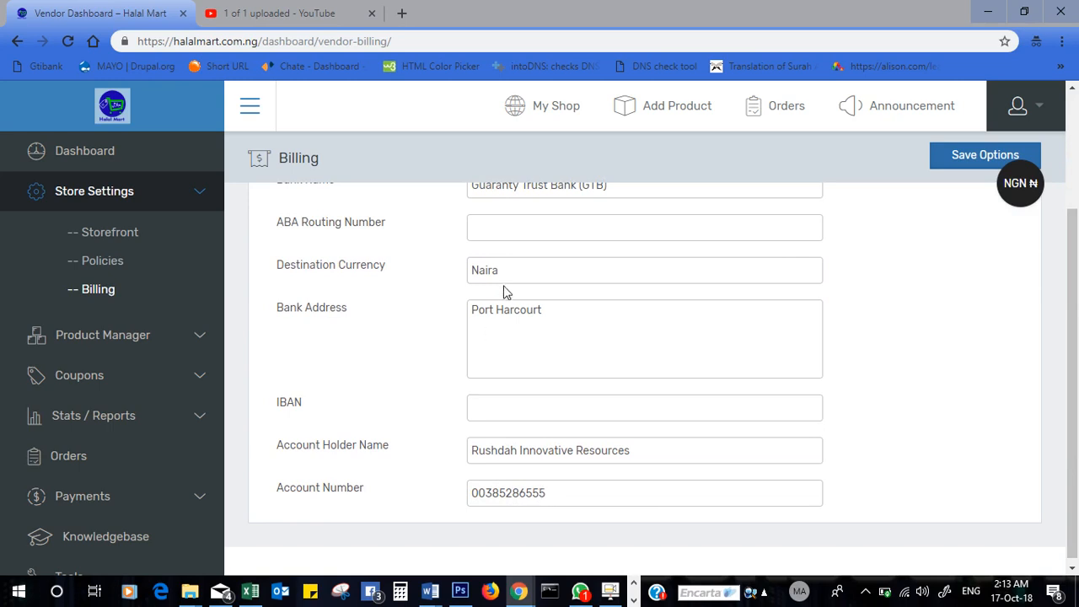
- In Product Manager's All Products, select Gele and choose the Move to trash bulk action
{"action": "left_click", "coordinate": [199, 337]}
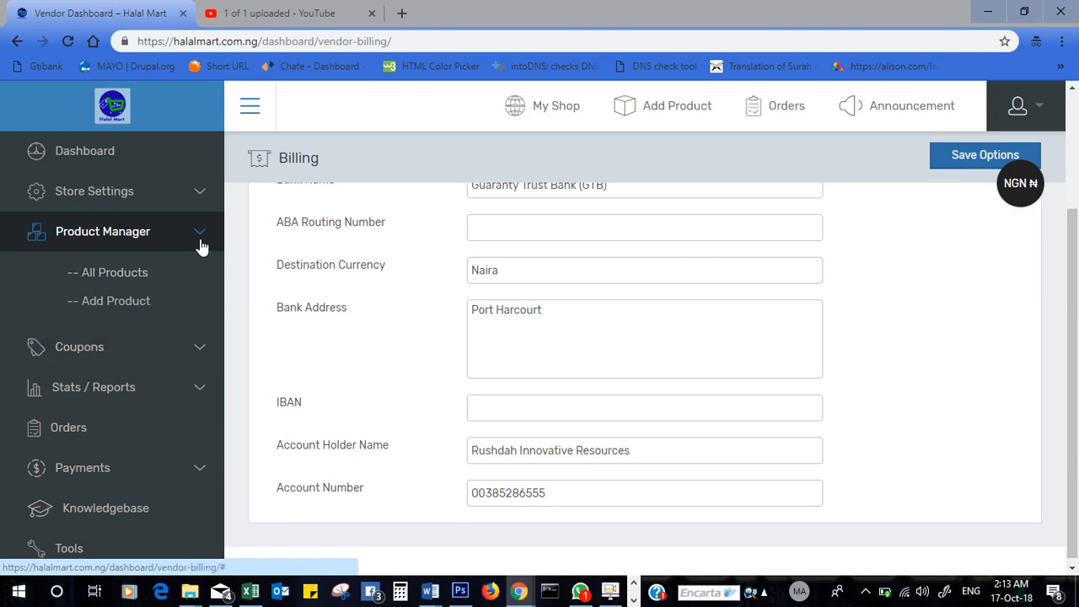
{"action": "left_click", "coordinate": [108, 278]}
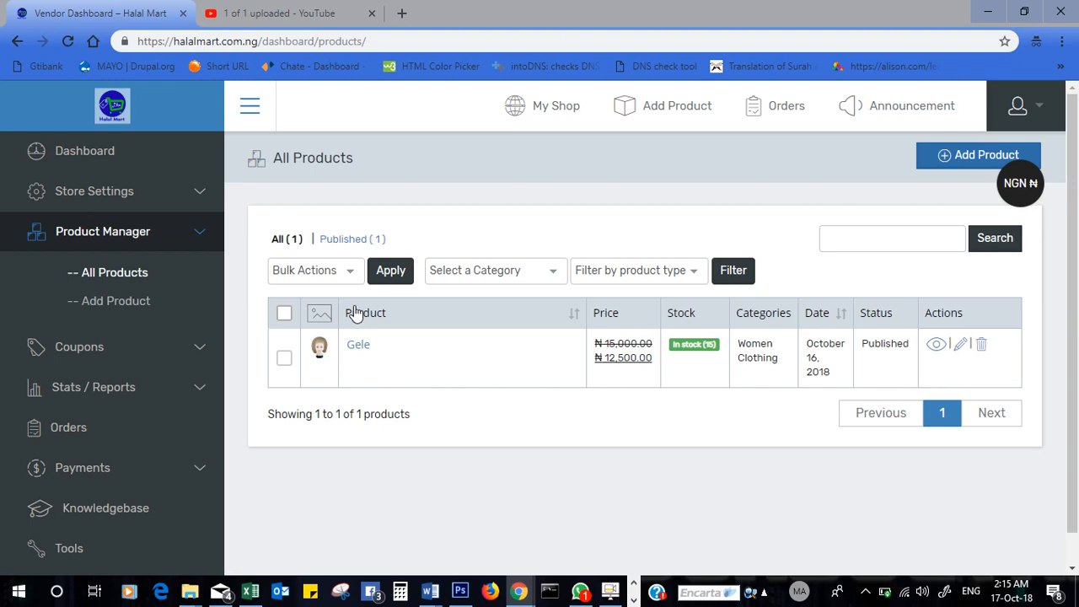
{"action": "left_click", "coordinate": [284, 360]}
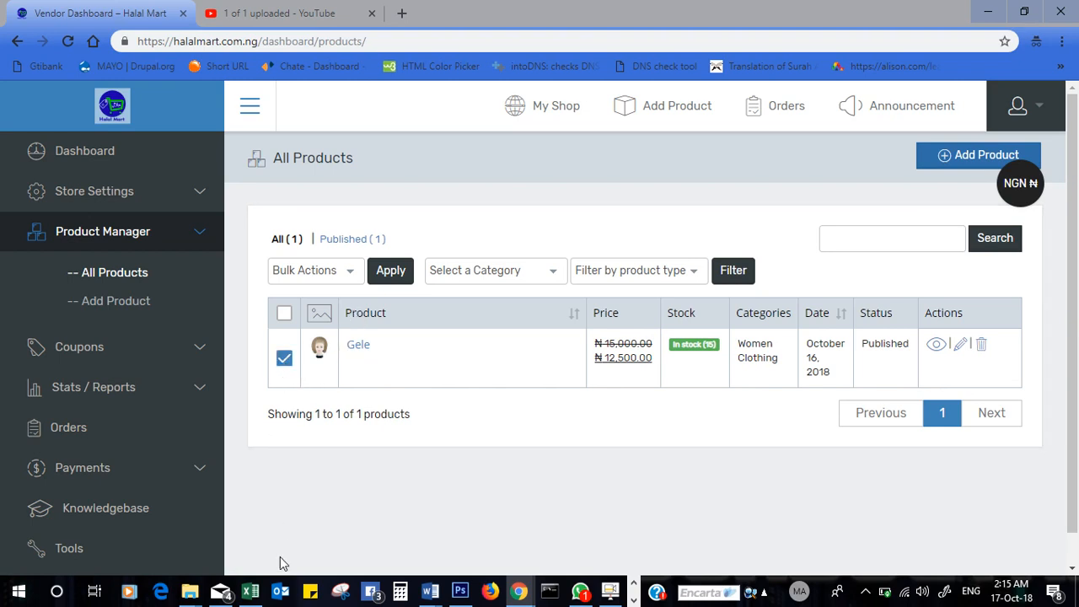
{"action": "left_click", "coordinate": [345, 271]}
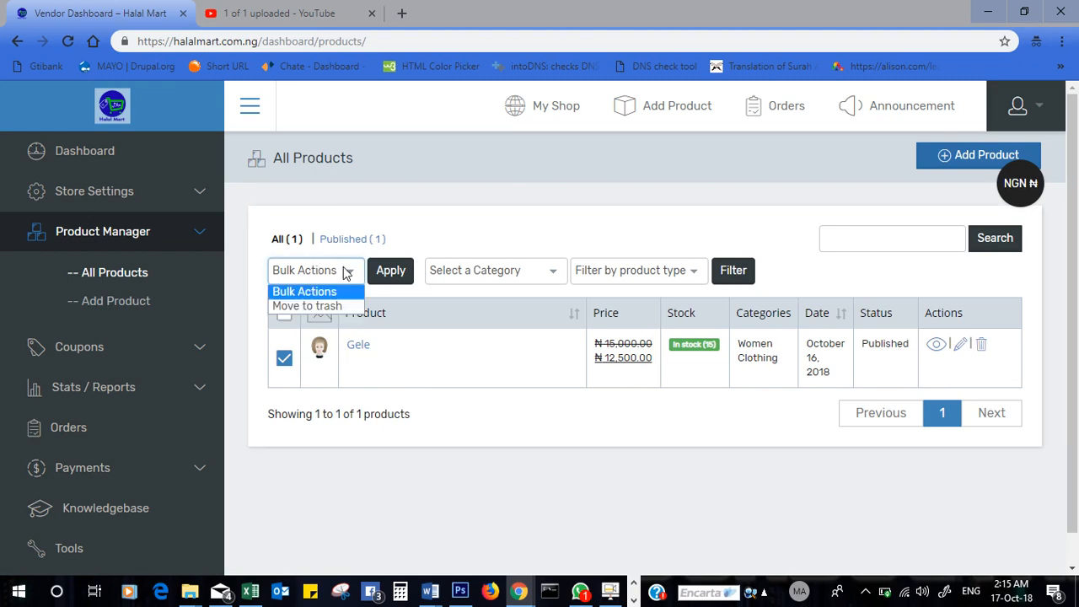
{"action": "left_click", "coordinate": [324, 306]}
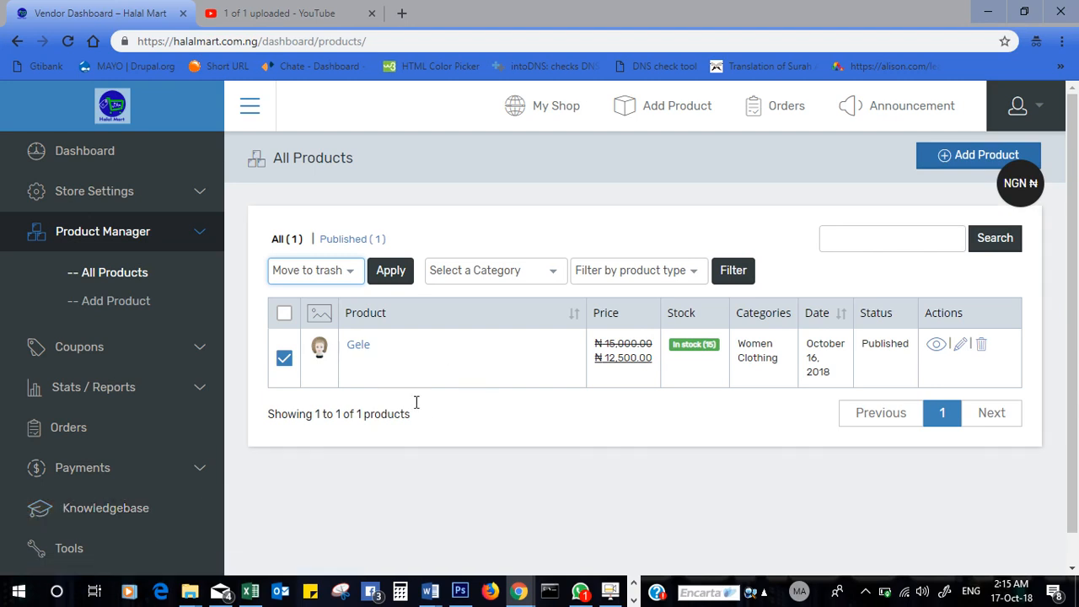
- Go to Coupons > All Coupons, find no coupons, and start an Add Coupon form
{"action": "left_click", "coordinate": [186, 359]}
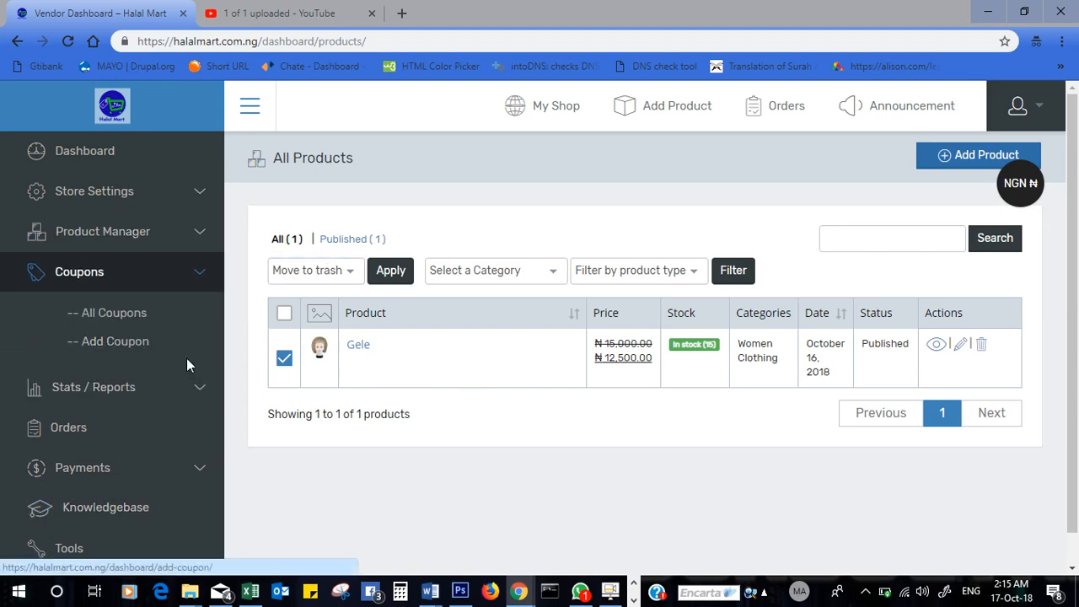
{"action": "left_click", "coordinate": [125, 319]}
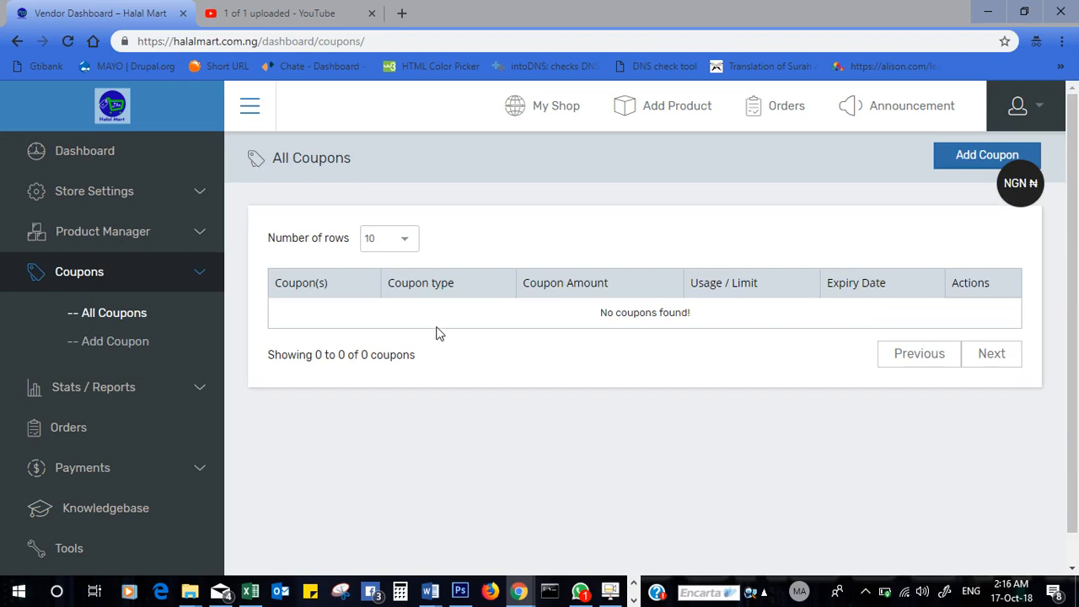
{"action": "left_click", "coordinate": [111, 347]}
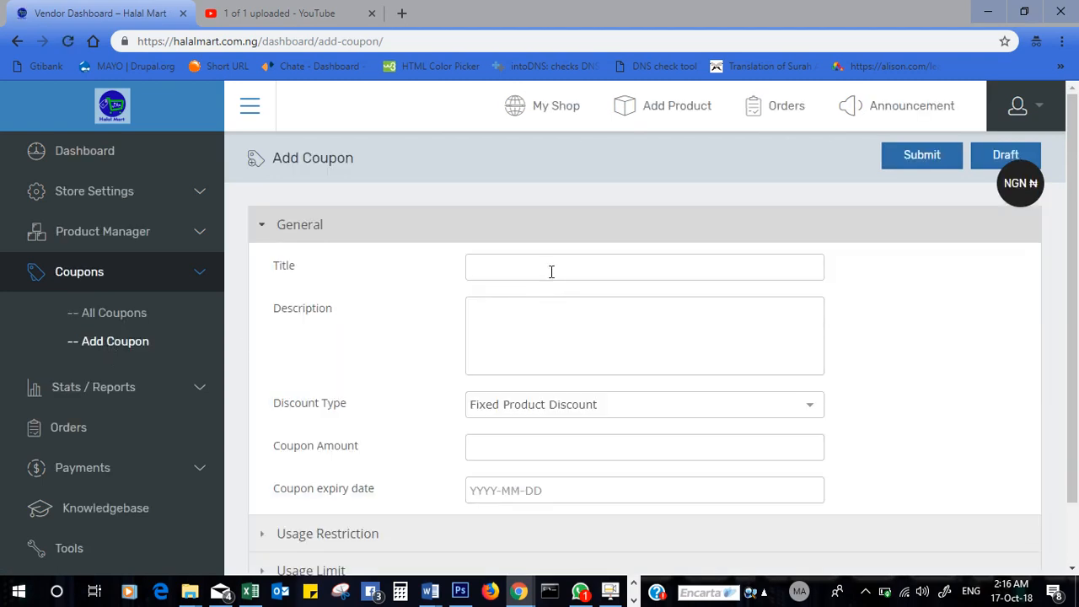
- Enter the coupon title 'Ramadan Slash'
{"action": "left_click", "coordinate": [551, 272]}
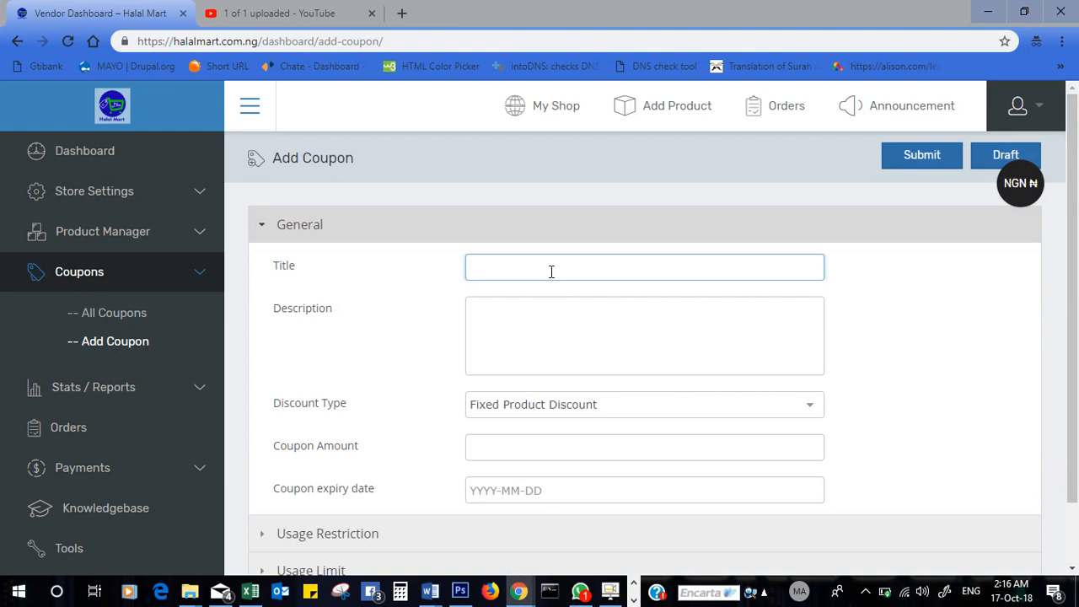
{"action": "type", "text": "Ramadan Slash"}
- Write the description 'Spend up to 50000 and get a discount of 25%'
{"action": "left_click", "coordinate": [539, 353]}
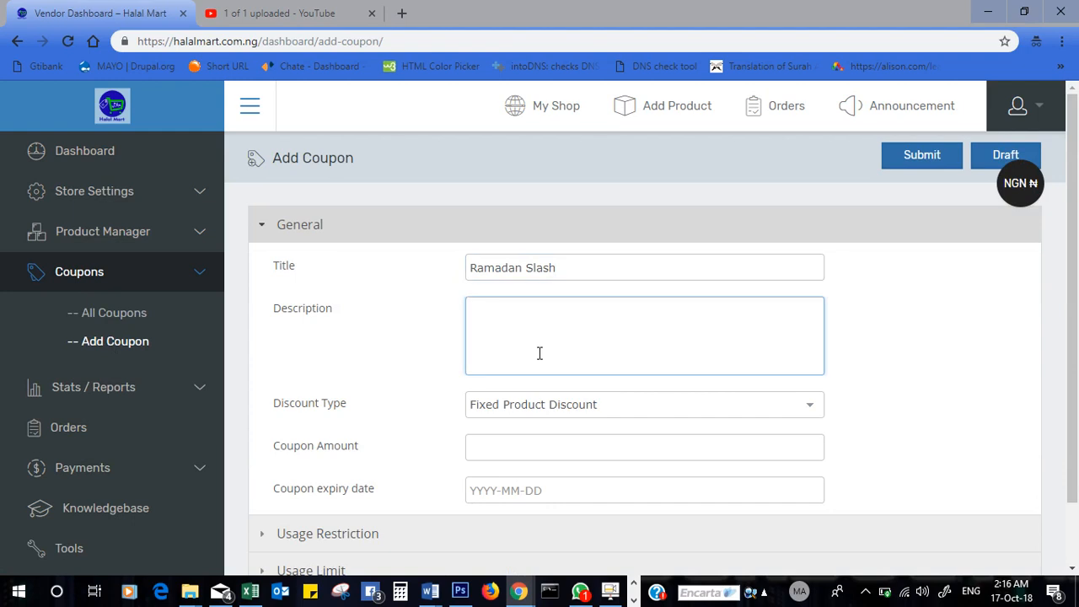
{"action": "type", "text": "Buy upt"}
{"action": "key", "text": "BackSpace"}
{"action": "key", "text": "BackSpace"}
{"action": "key", "text": "BackSpace"}
{"action": "key", "text": "BackSpace"}
{"action": "key", "text": "BackSpace"}
{"action": "key", "text": "BackSpace"}
{"action": "type", "text": "Spend u"}
{"action": "key", "text": "BackSpace"}
{"action": "type", "text": "up to 50000"}
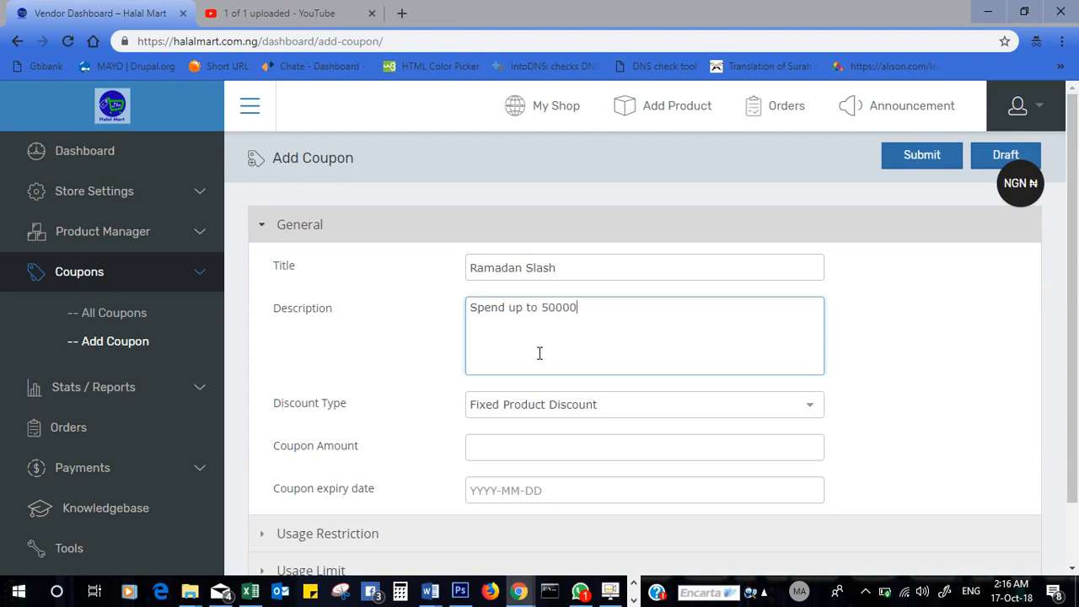
{"action": "type", "text": " and a"}
{"action": "key", "text": "BackSpace"}
{"action": "type", "text": "get a discount of"}
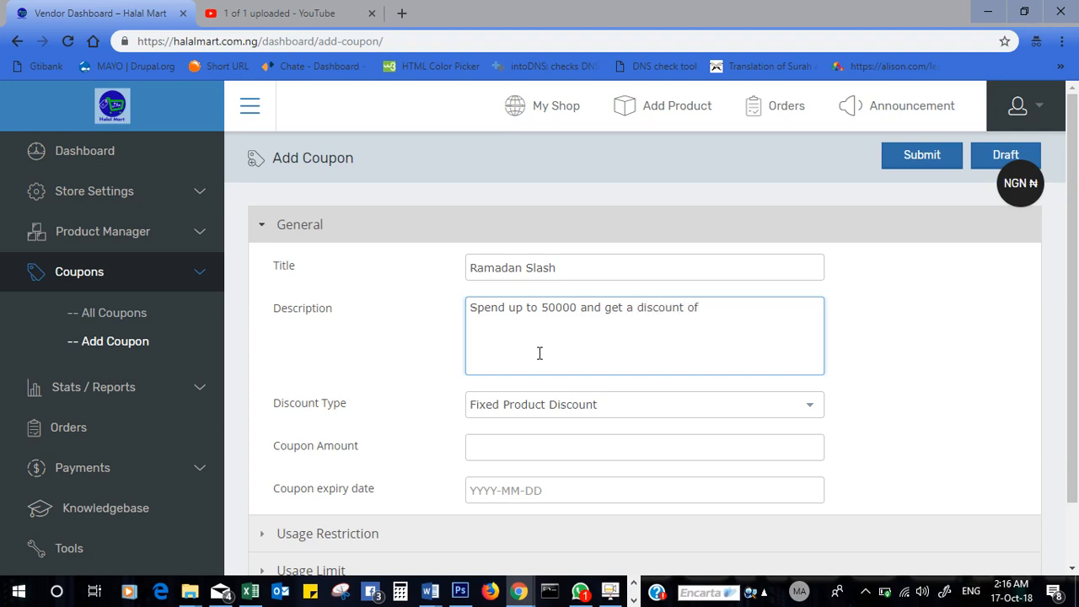
{"action": "type", "text": " 25%"}
- Keep Fixed Product Discount as the discount type and set the coupon amount to 50
{"action": "left_click", "coordinate": [566, 405]}
{"action": "left_click", "coordinate": [565, 430]}
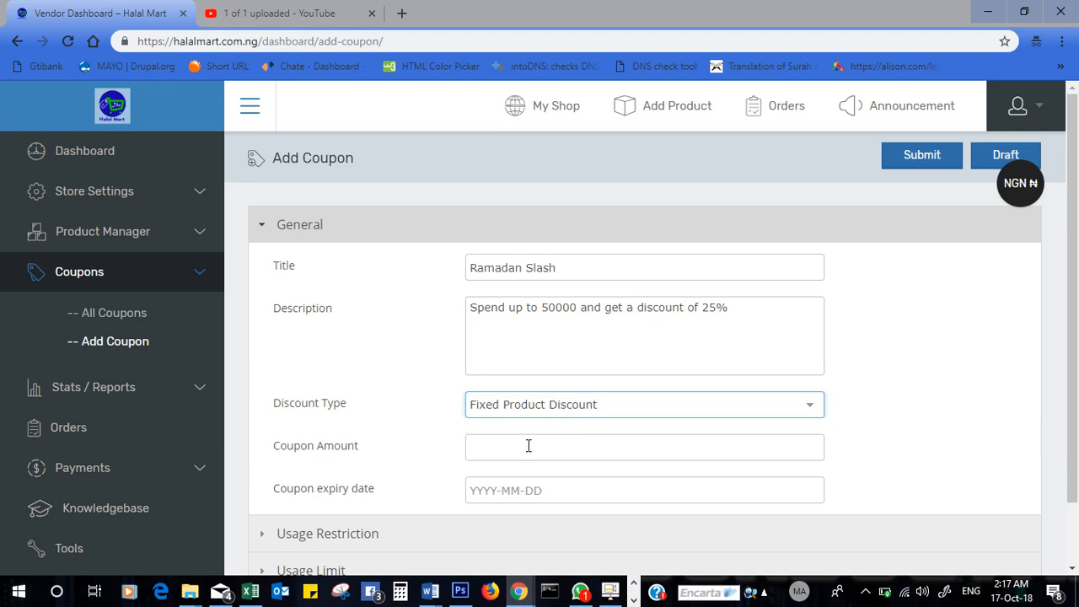
{"action": "left_click", "coordinate": [528, 445]}
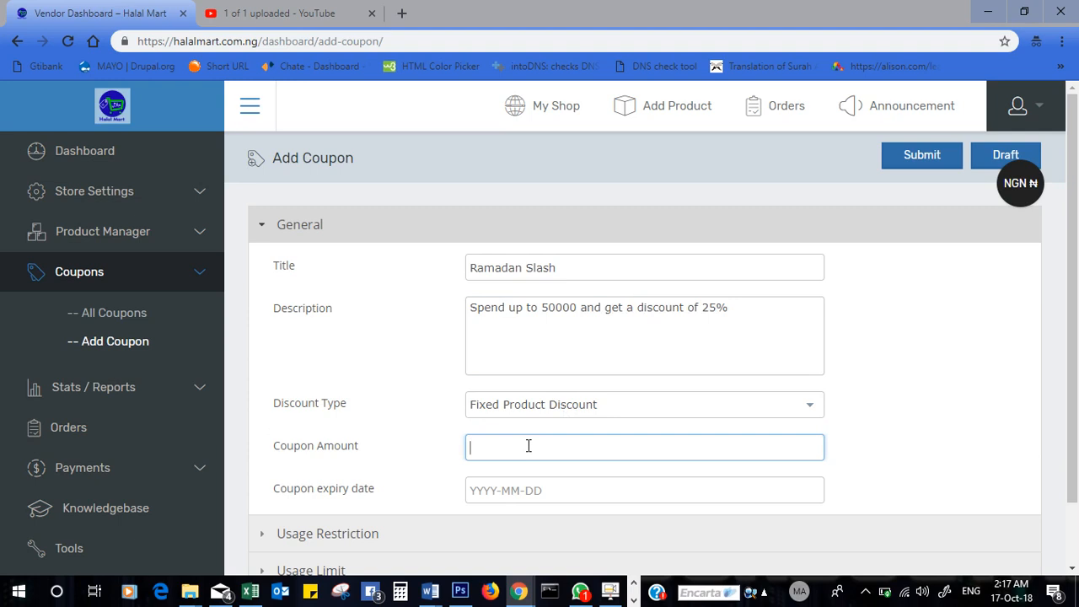
{"action": "type", "text": "50"}
{"action": "left_click", "coordinate": [645, 408]}
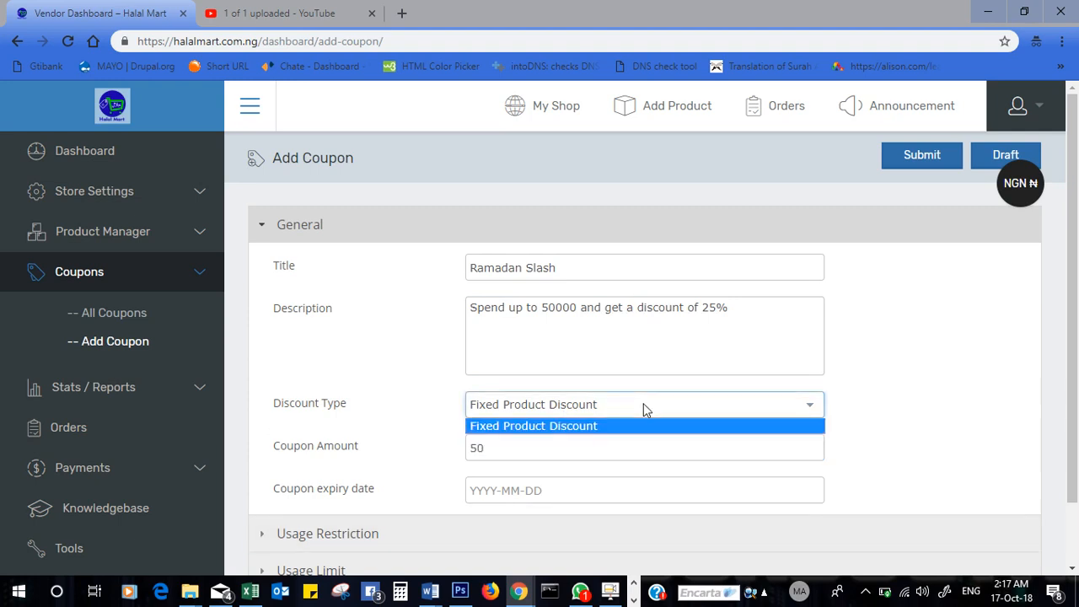
{"action": "left_click", "coordinate": [727, 442]}
{"action": "left_click_drag", "start_coordinate": [1074, 292], "coordinate": [1077, 411]}
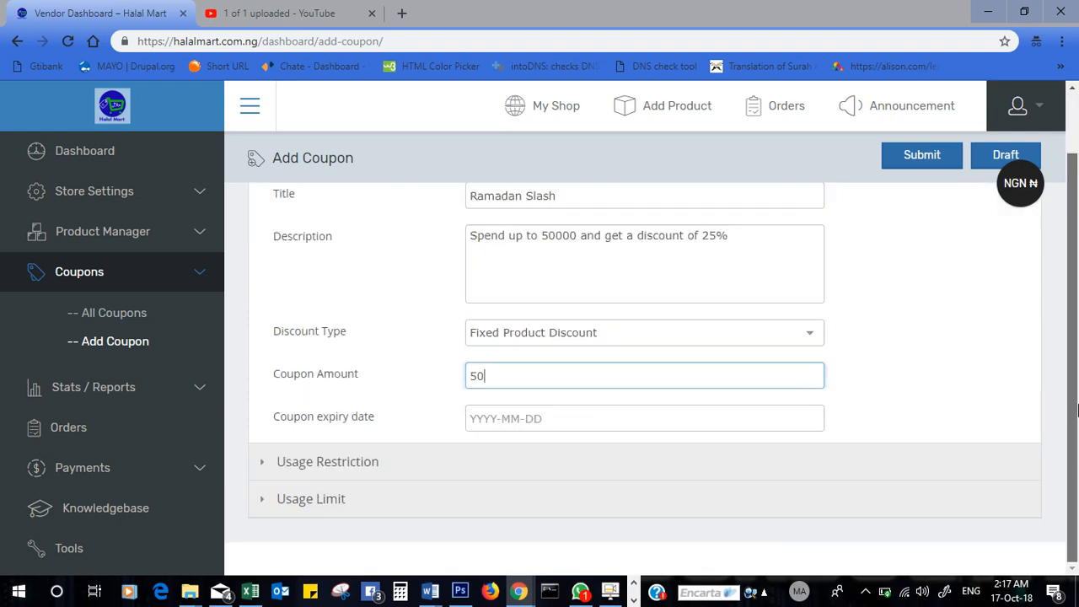
- Require a minimum spend of 50000 and make the coupon individual use only
{"action": "left_click", "coordinate": [474, 463]}
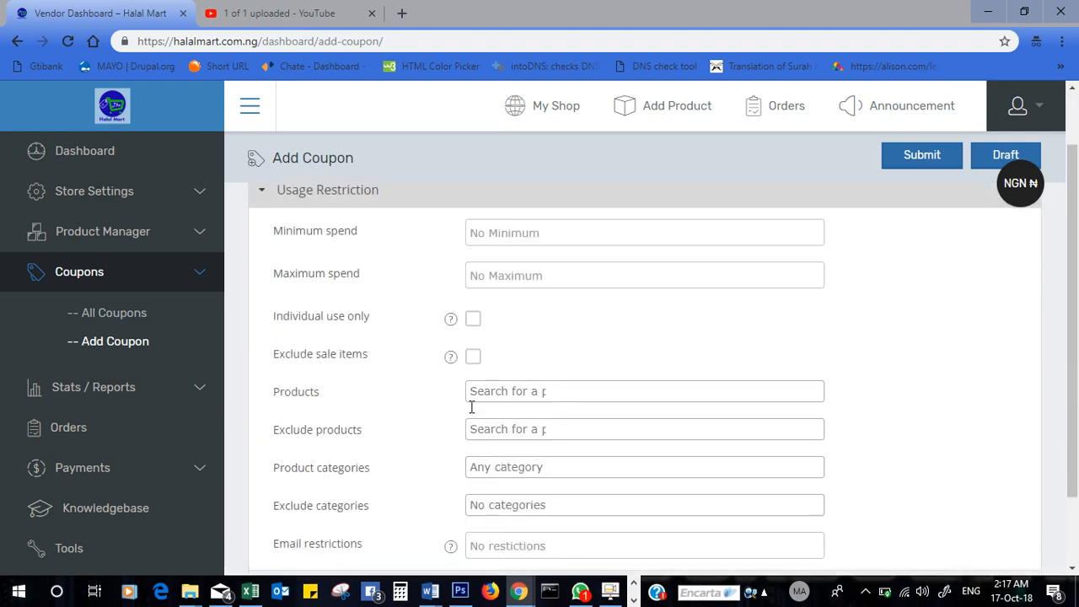
{"action": "left_click", "coordinate": [539, 239]}
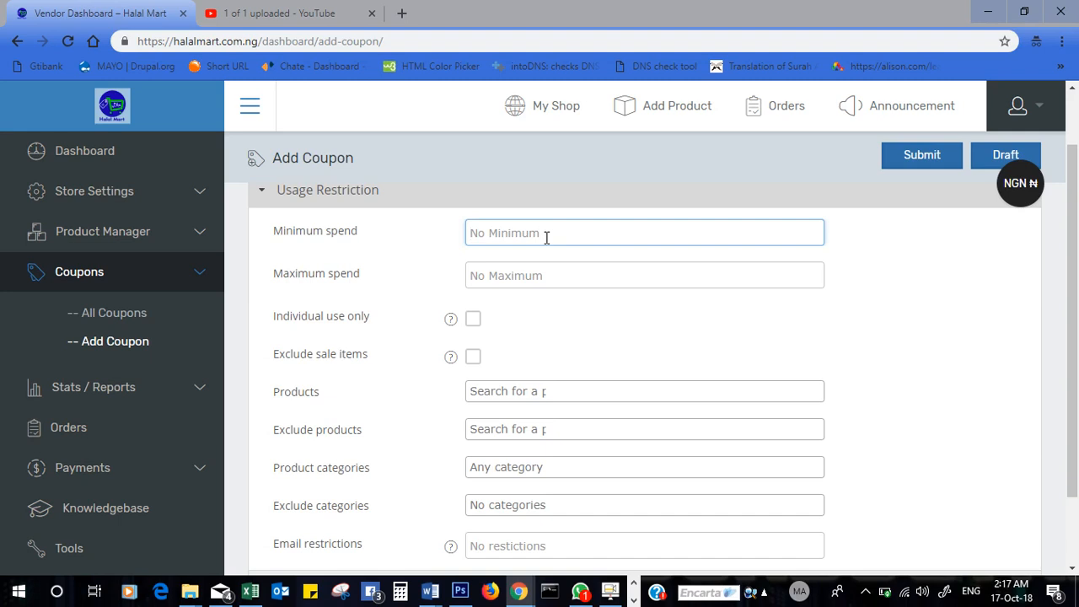
{"action": "type", "text": "50000"}
{"action": "left_click", "coordinate": [465, 327]}
{"action": "left_click", "coordinate": [473, 321]}
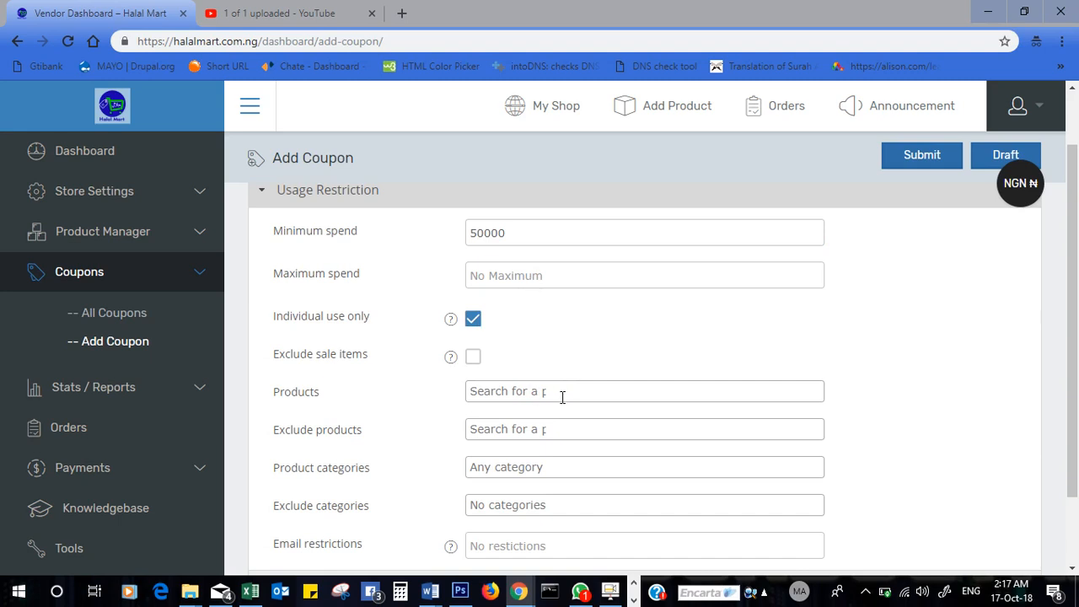
- Restrict the coupon to the Gele product, leaving category restrictions unchanged
{"action": "left_click", "coordinate": [563, 393]}
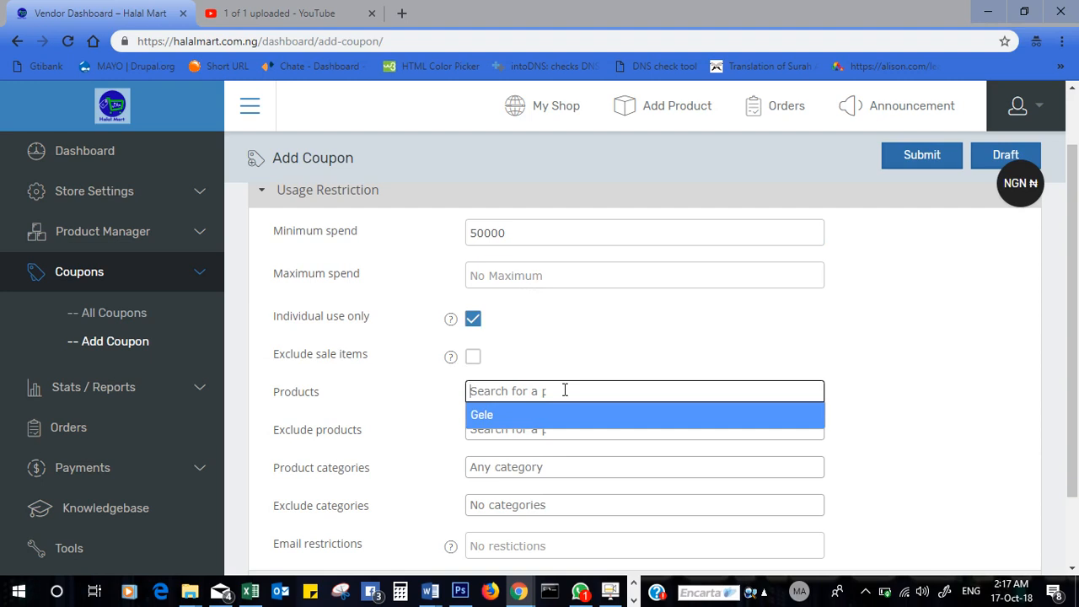
{"action": "left_click", "coordinate": [510, 414]}
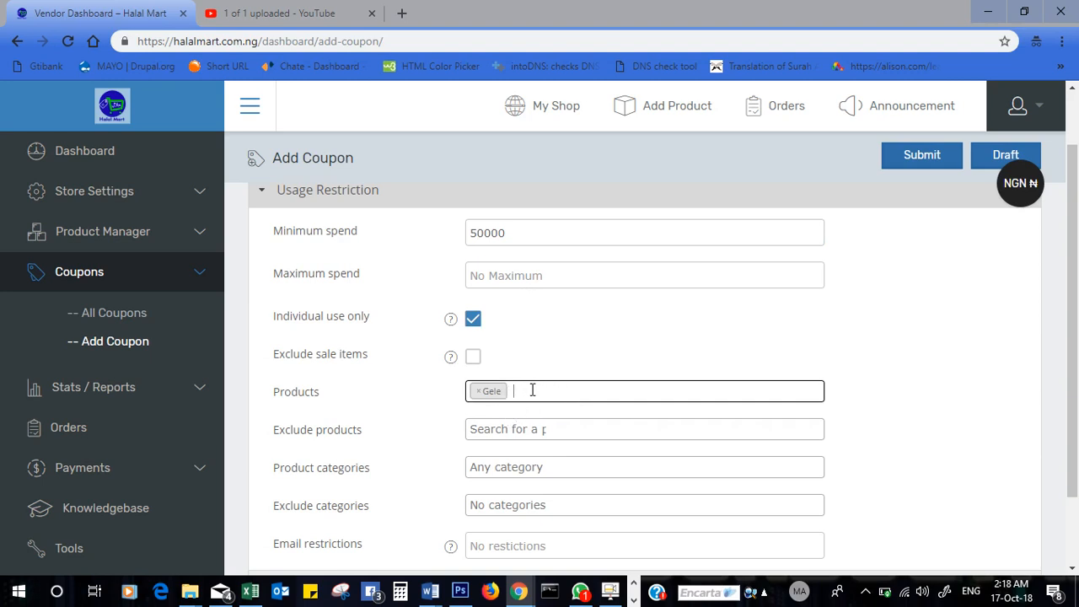
{"action": "left_click", "coordinate": [507, 472]}
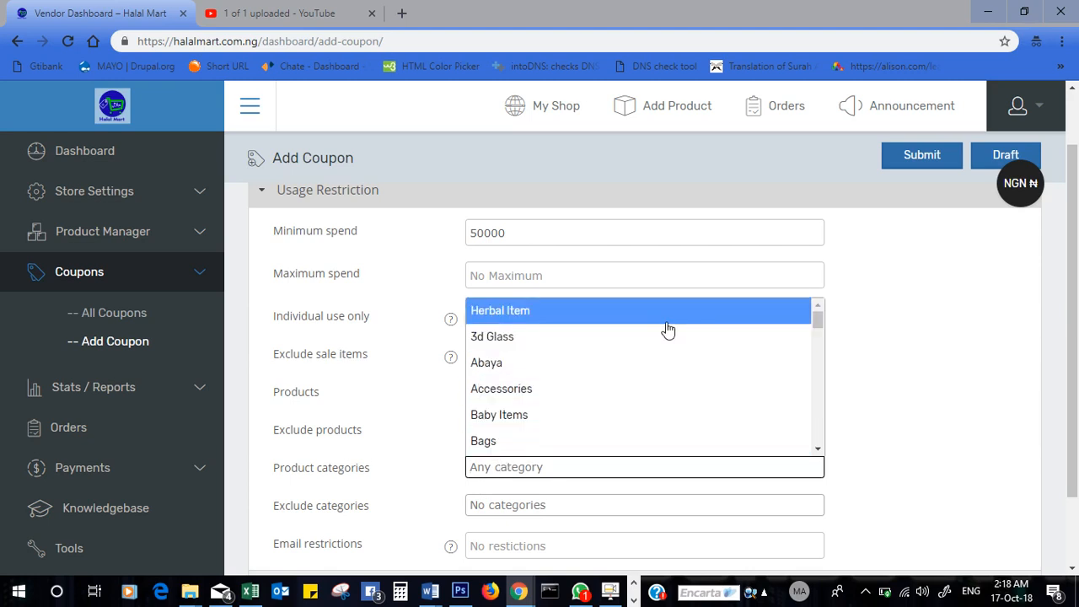
{"action": "left_click", "coordinate": [940, 477]}
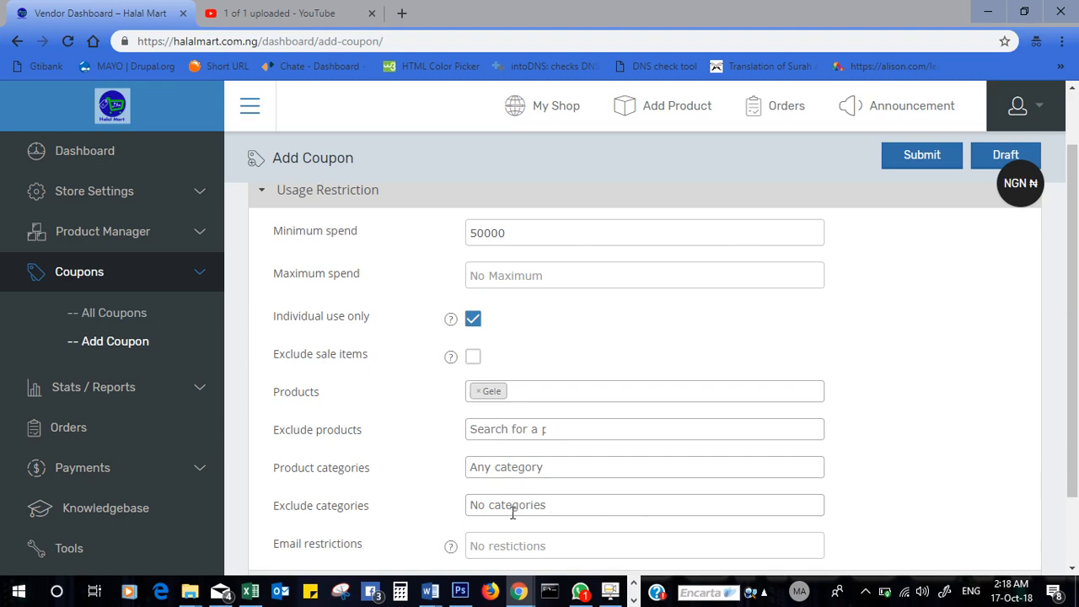
{"action": "left_click", "coordinate": [512, 469]}
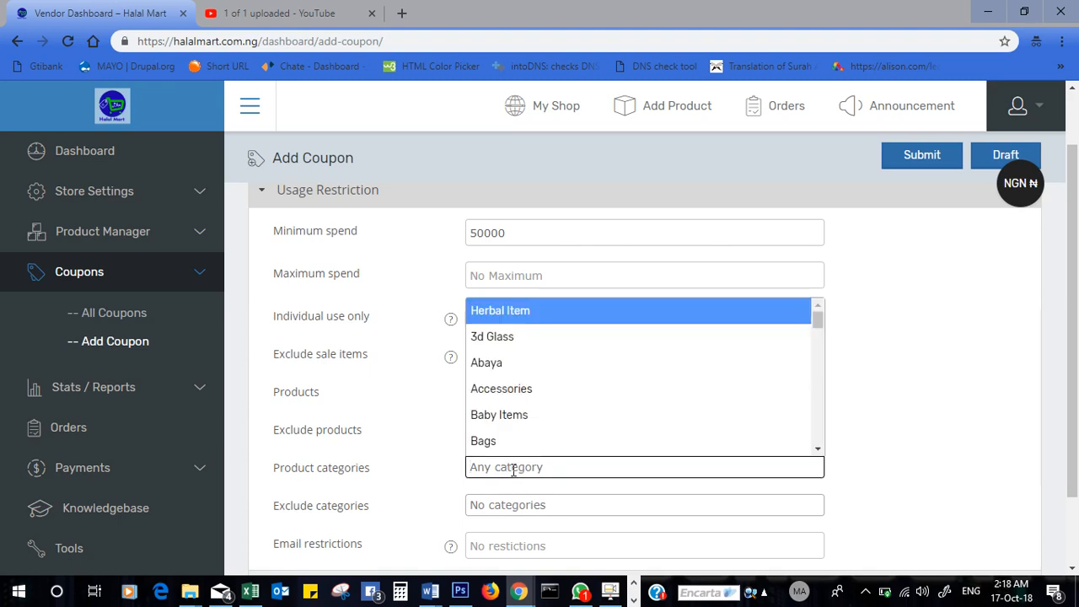
{"action": "left_click", "coordinate": [512, 504]}
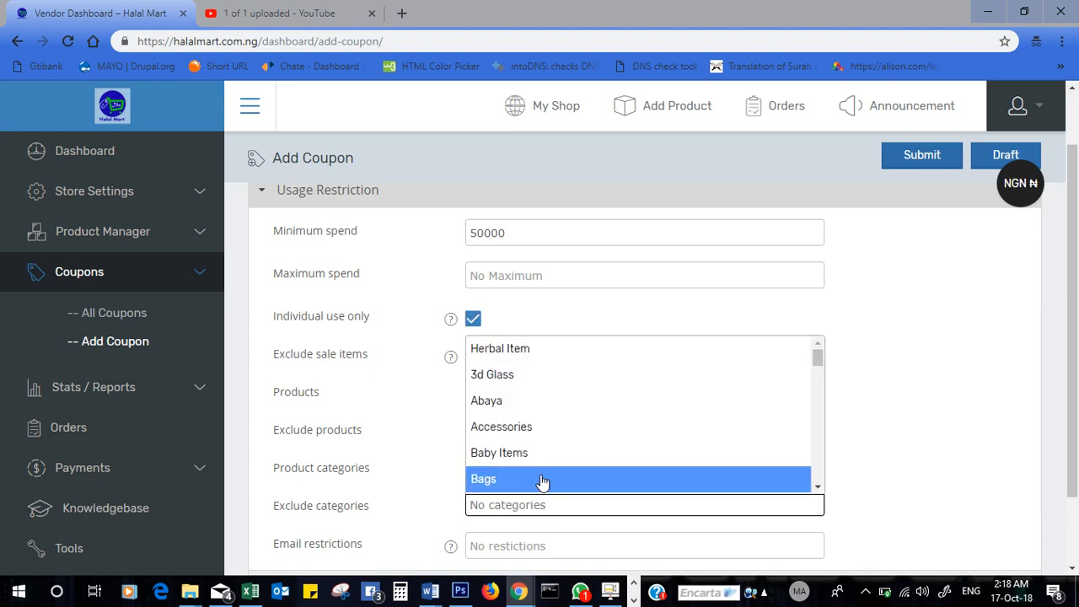
{"action": "left_click", "coordinate": [391, 516]}
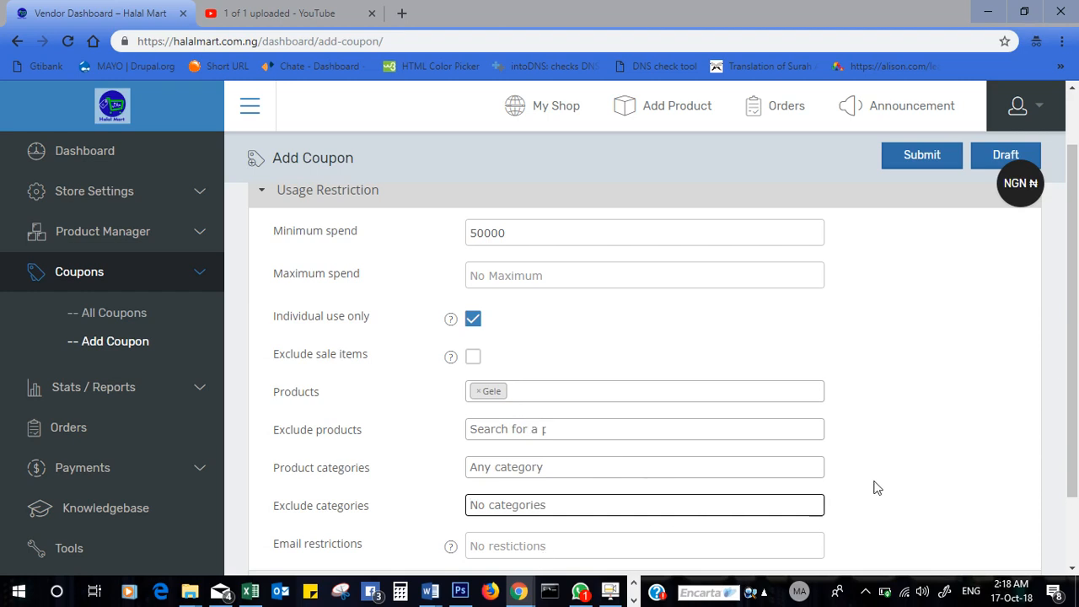
{"action": "scroll", "coordinate": [1076, 317], "scroll_direction": "down", "scroll_amount": 2}
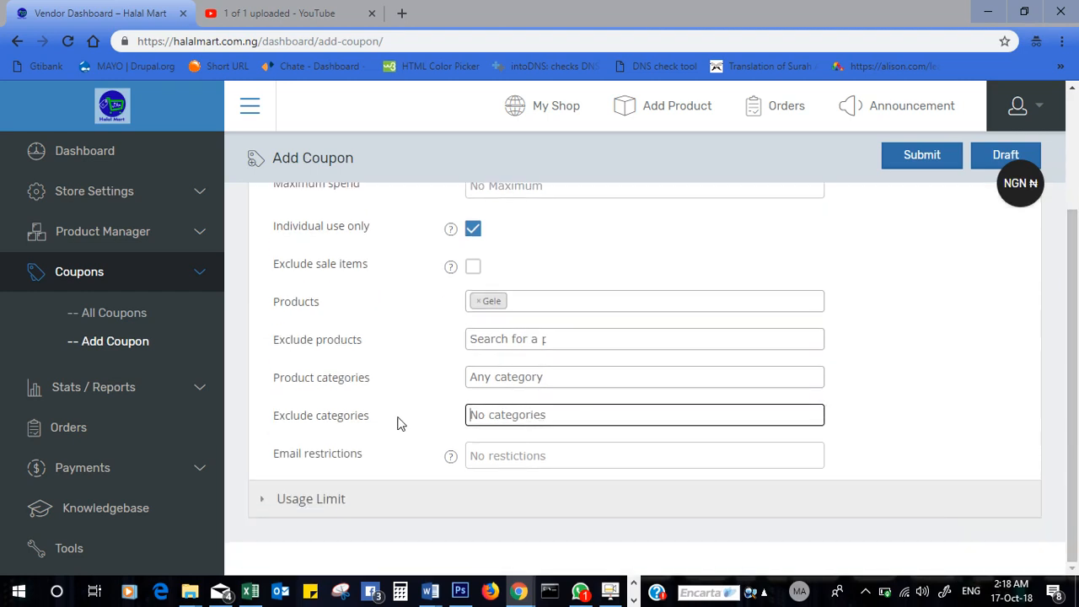
{"action": "left_click", "coordinate": [447, 497]}
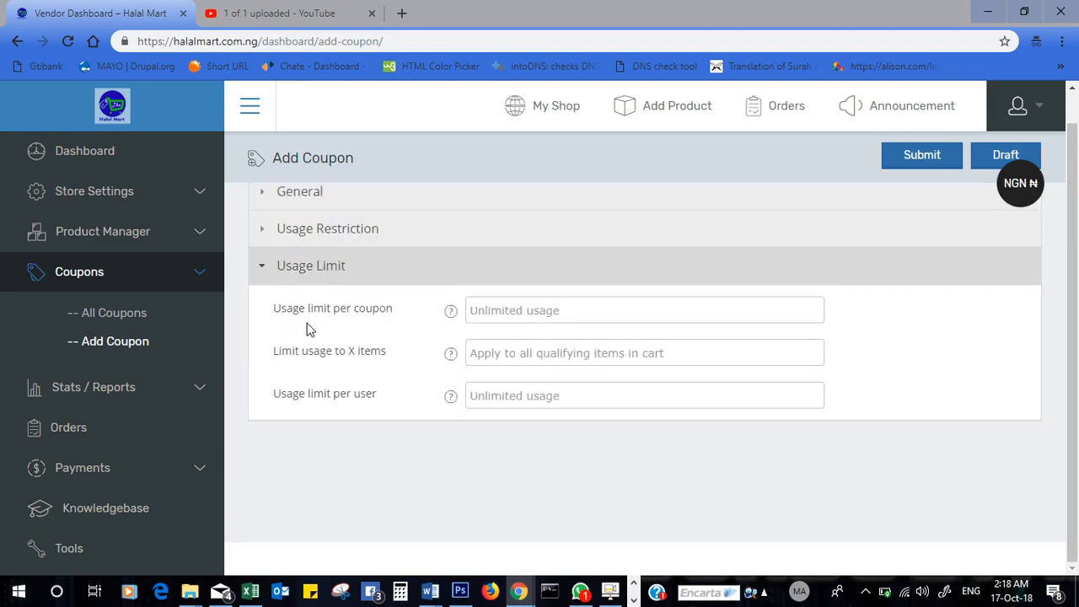
- Leave the per-coupon usage limit empty so it stays unlimited
{"action": "left_click", "coordinate": [514, 311]}
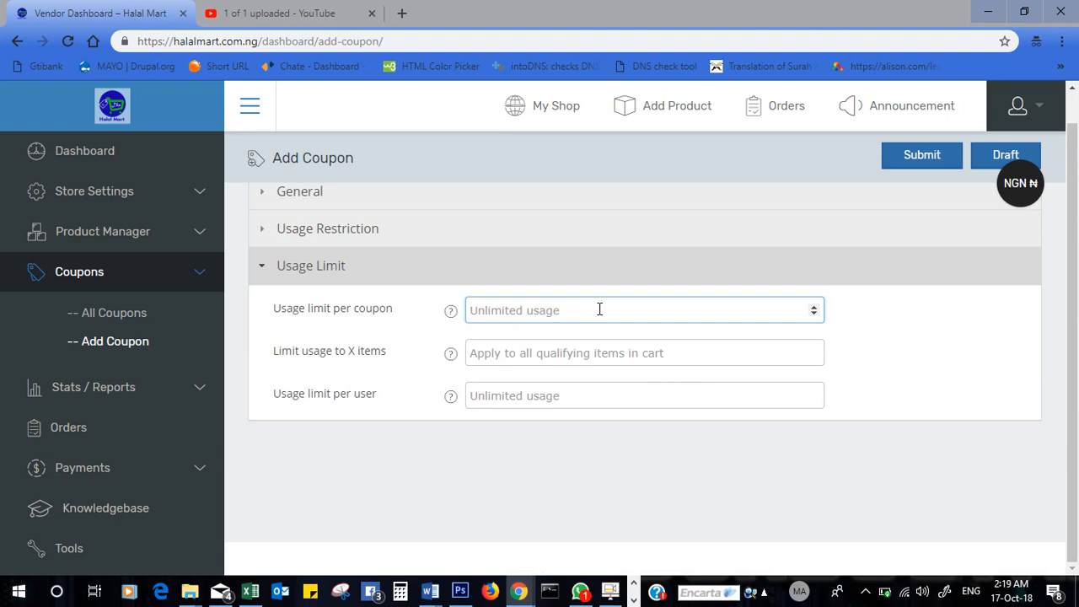
{"action": "type", "text": "1"}
{"action": "key", "text": "BackSpace"}
{"action": "type", "text": "5"}
{"action": "key", "text": "BackSpace"}
- Limit the coupon to 1 item and keep per-user usage unlimited
{"action": "left_click", "coordinate": [588, 395]}
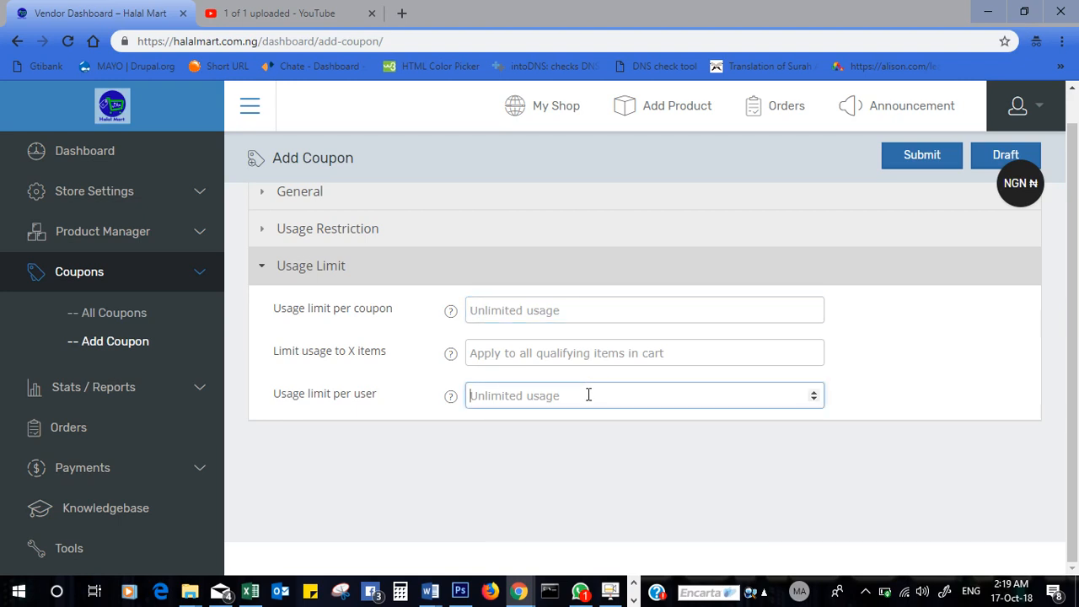
{"action": "type", "text": "5"}
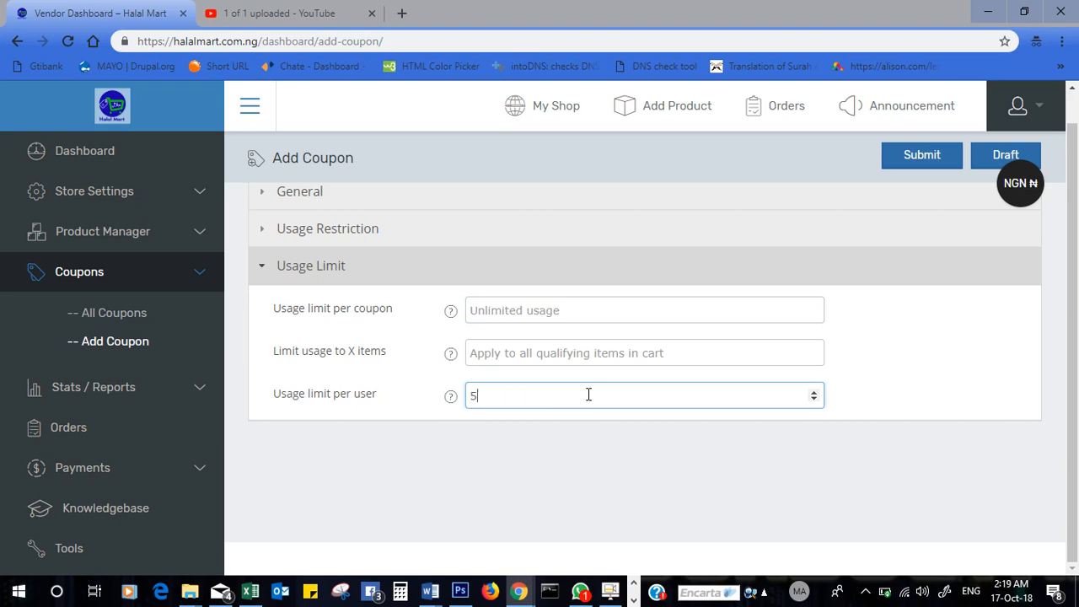
{"action": "left_click", "coordinate": [561, 351]}
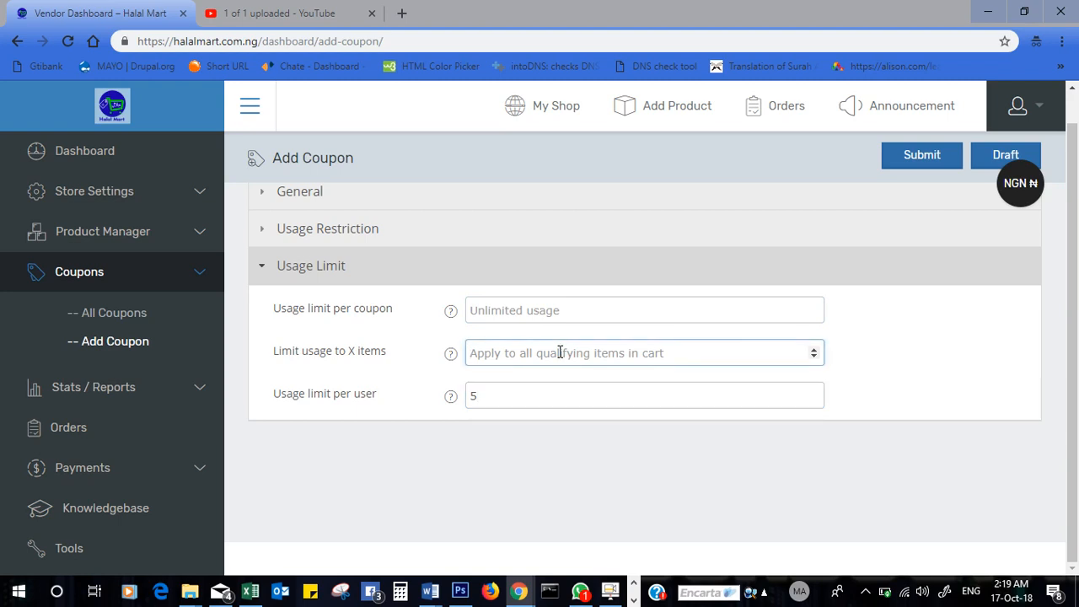
{"action": "type", "text": "1"}
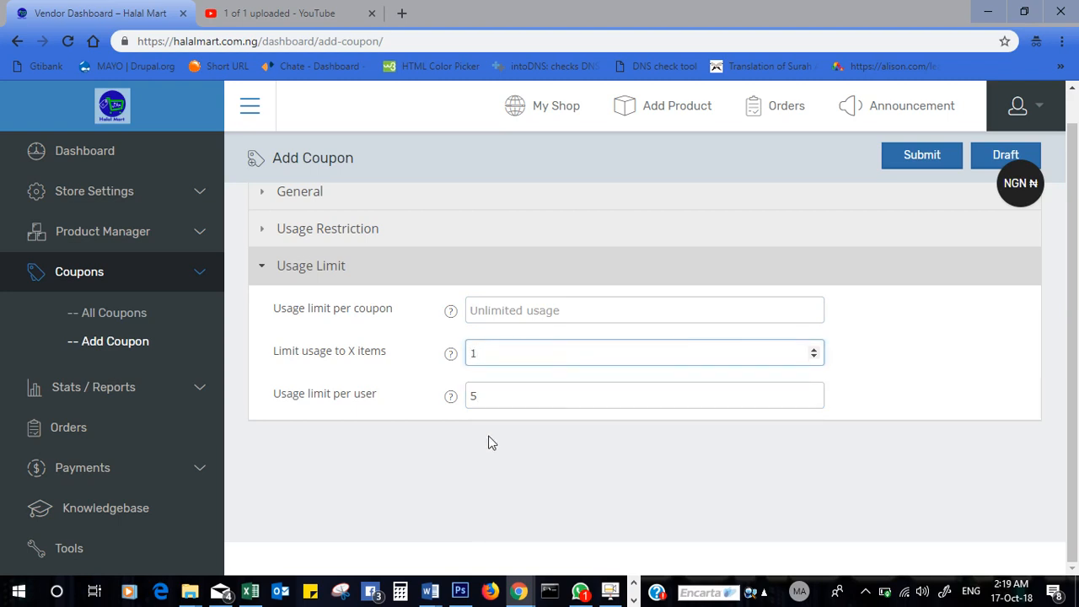
{"action": "left_click", "coordinate": [488, 394]}
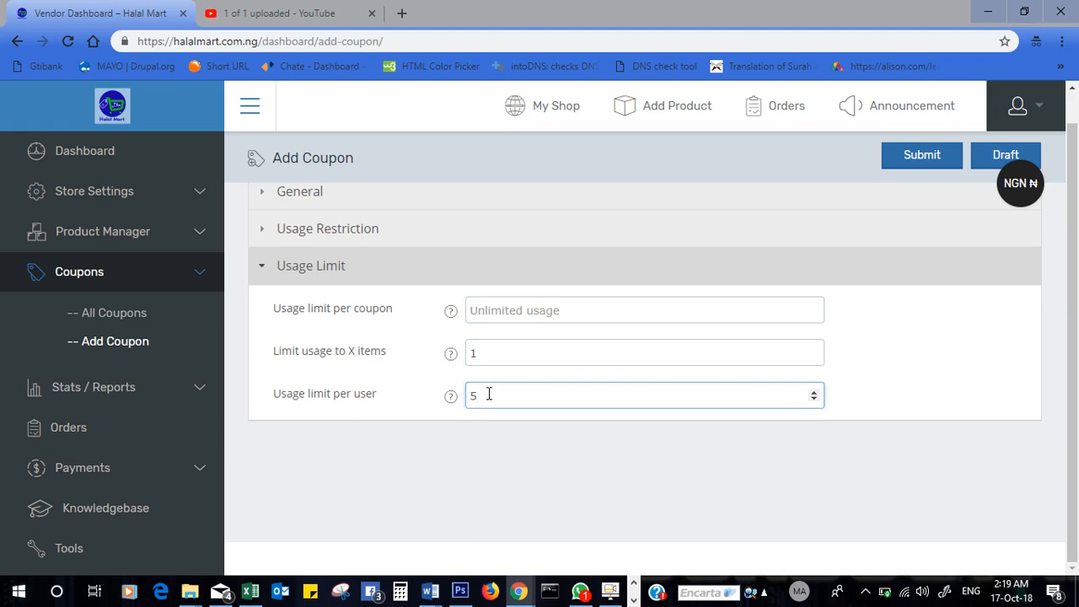
{"action": "key", "text": "BackSpace"}
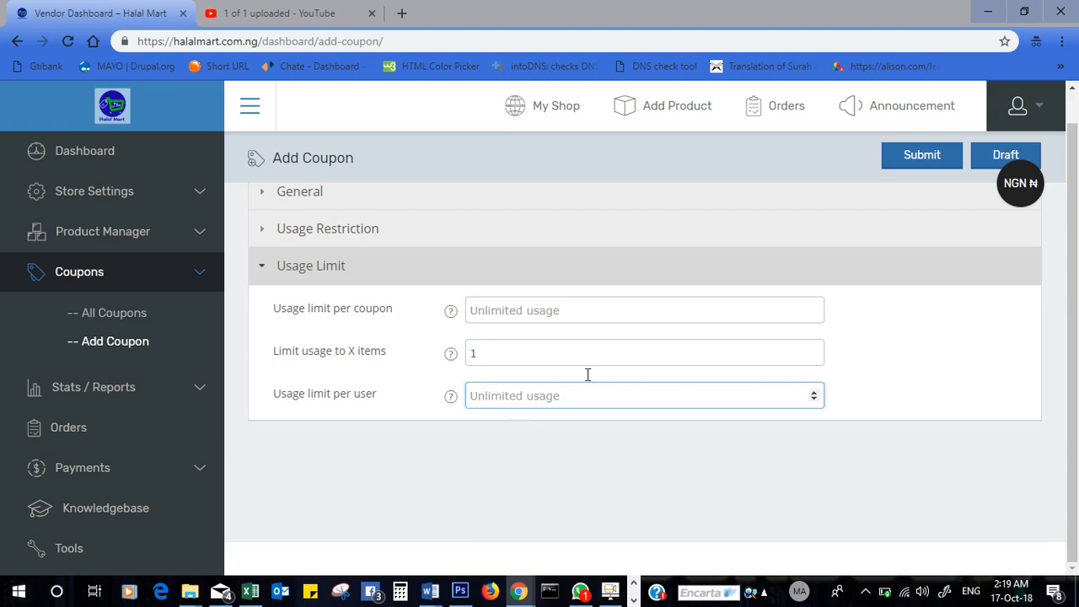
{"action": "scroll", "coordinate": [825, 320], "scroll_direction": "up", "scroll_amount": 1}
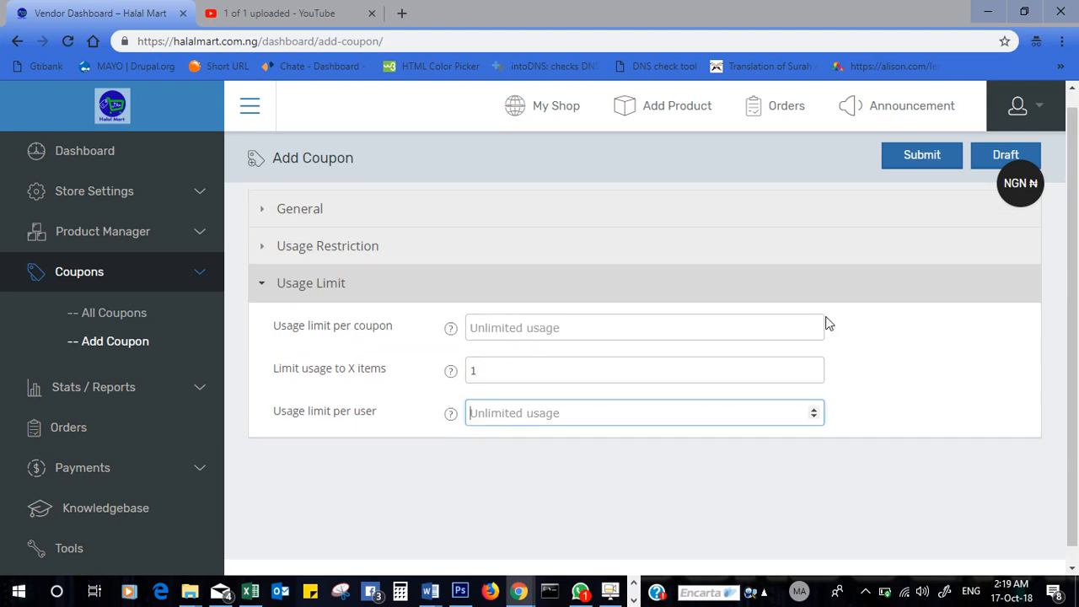
{"action": "left_click", "coordinate": [732, 249]}
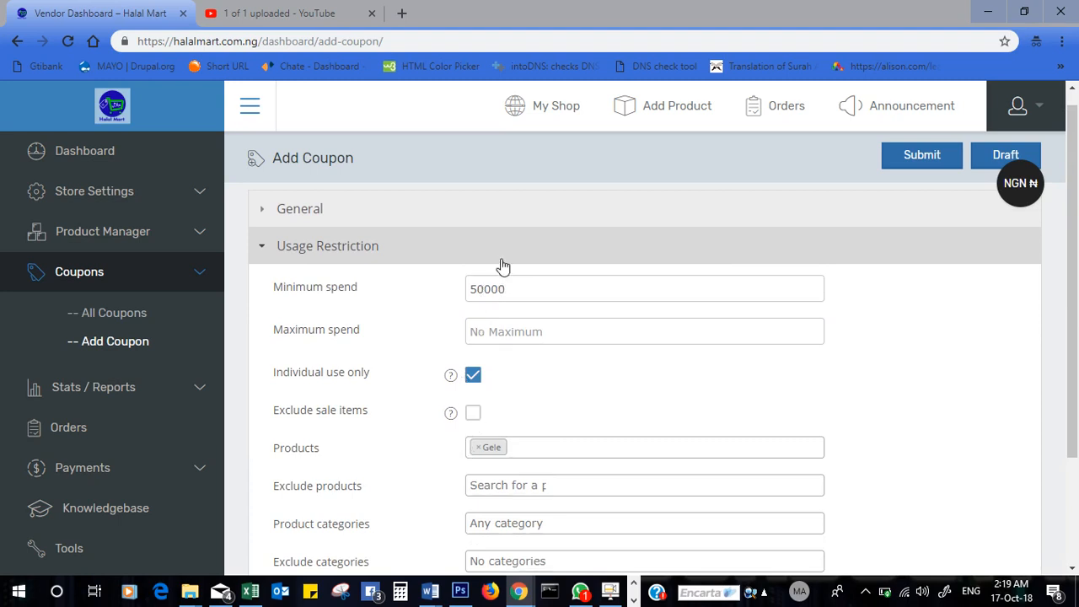
- Change the coupon amount from 50 to 5000, keeping Fixed Product Discount as the type
{"action": "left_click", "coordinate": [502, 266]}
{"action": "left_click", "coordinate": [472, 224]}
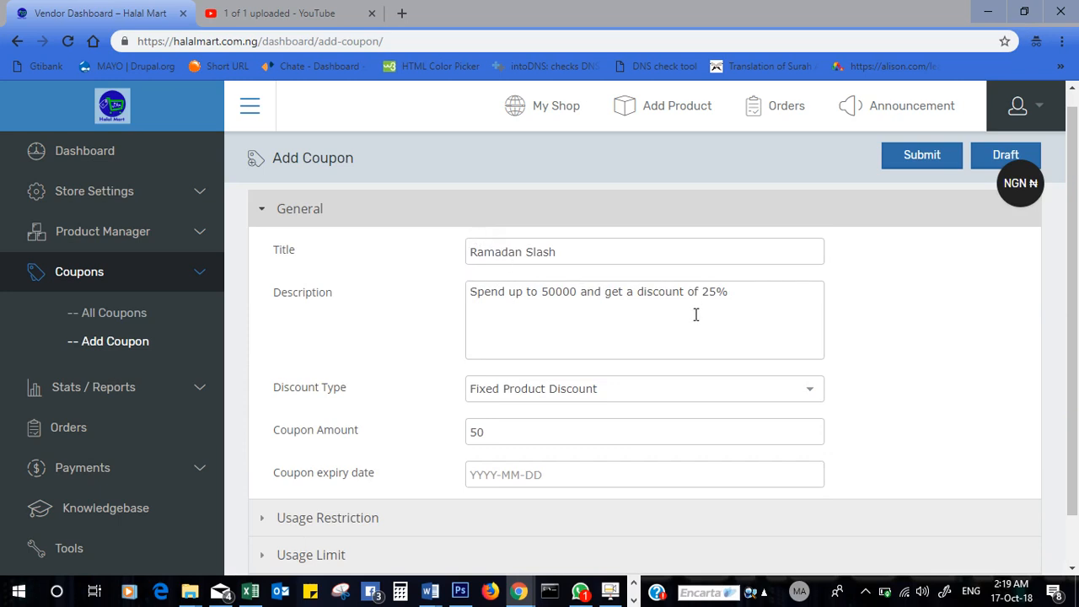
{"action": "left_click", "coordinate": [569, 392]}
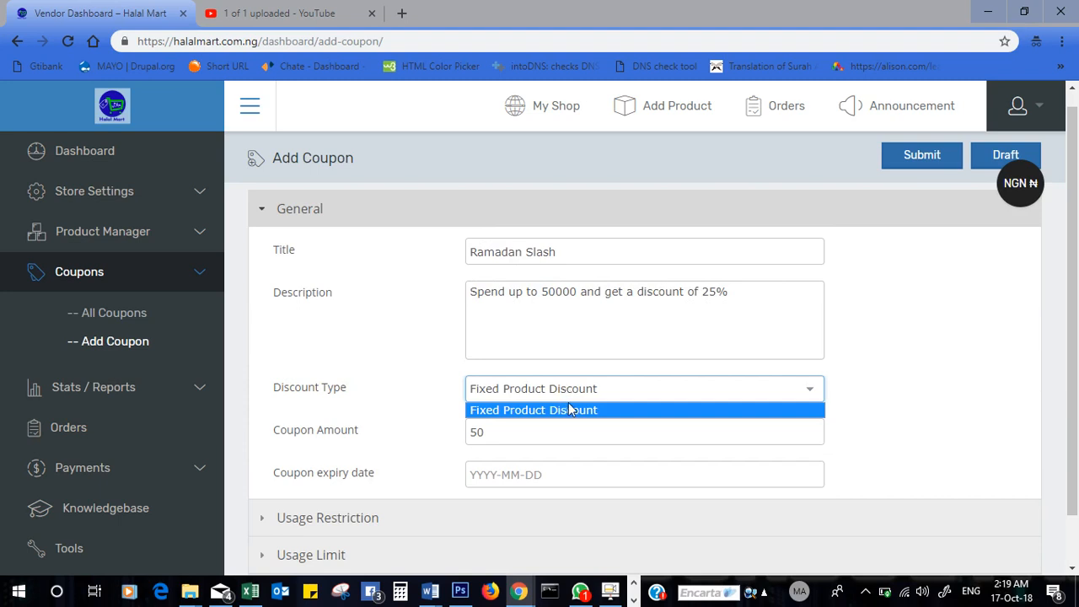
{"action": "left_click", "coordinate": [538, 435]}
{"action": "left_click_drag", "start_coordinate": [537, 435], "coordinate": [478, 433]}
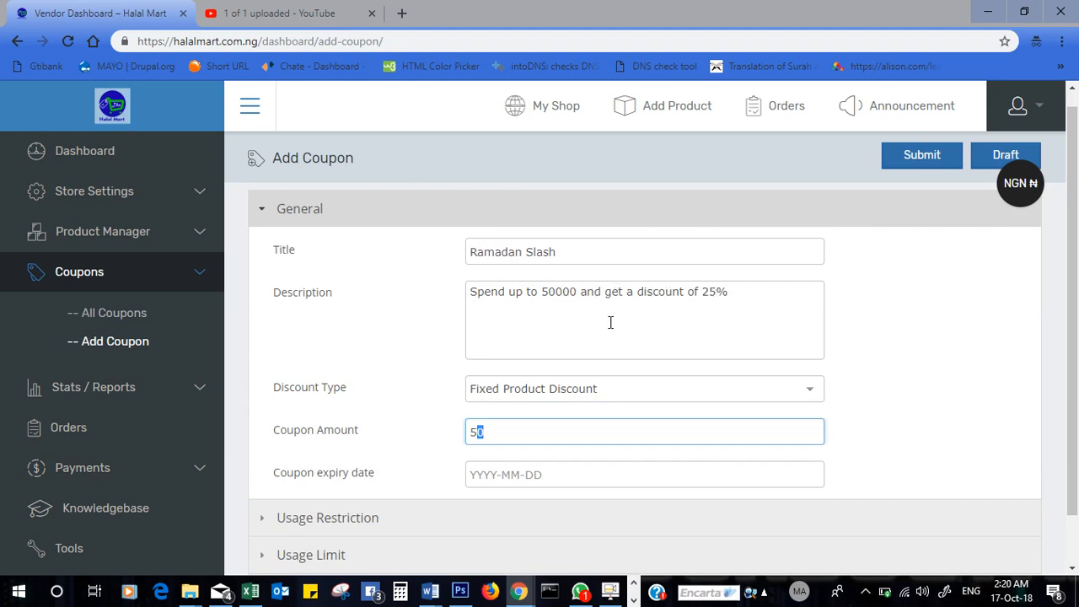
{"action": "key", "text": "BackSpace"}
{"action": "key", "text": "BackSpace"}
{"action": "type", "text": "5000"}
{"action": "left_click", "coordinate": [524, 226]}
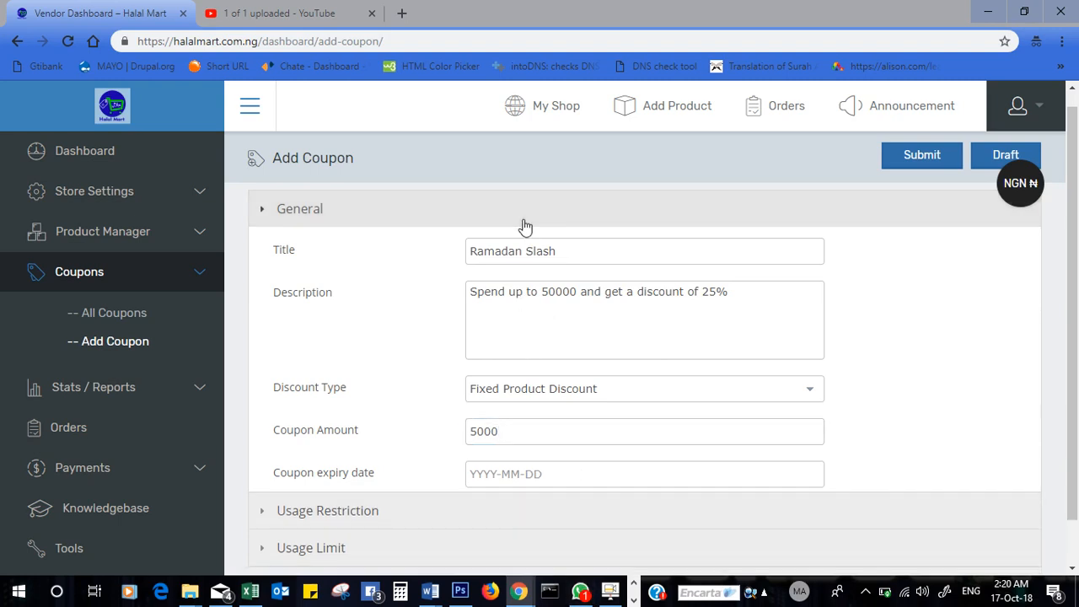
{"action": "left_click", "coordinate": [523, 225]}
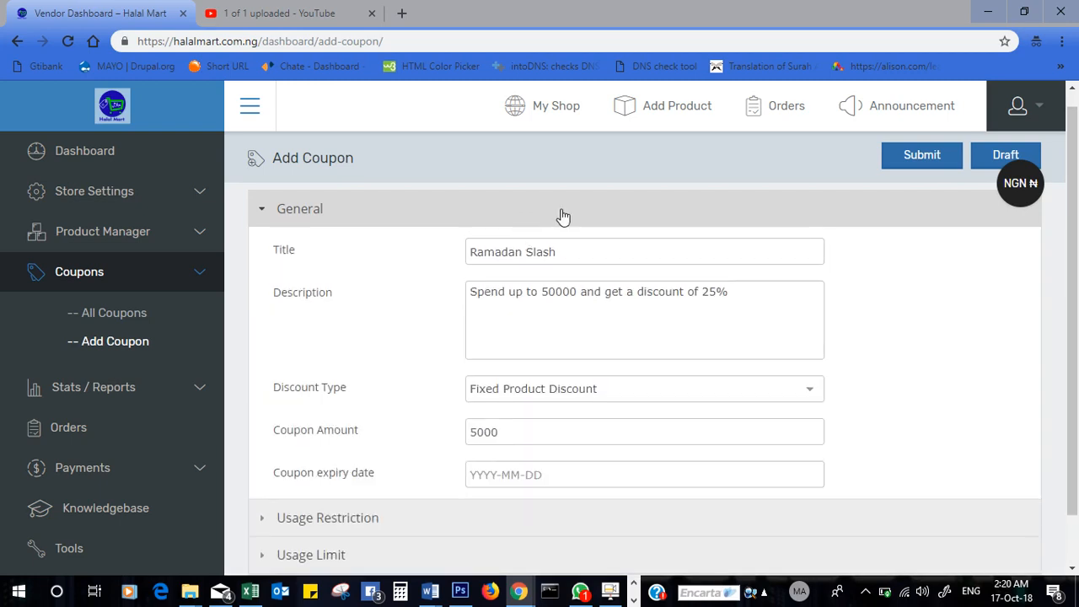
- Submit the Ramadan Slash coupon and switch to Microsoft Edge
{"action": "left_click", "coordinate": [924, 168]}
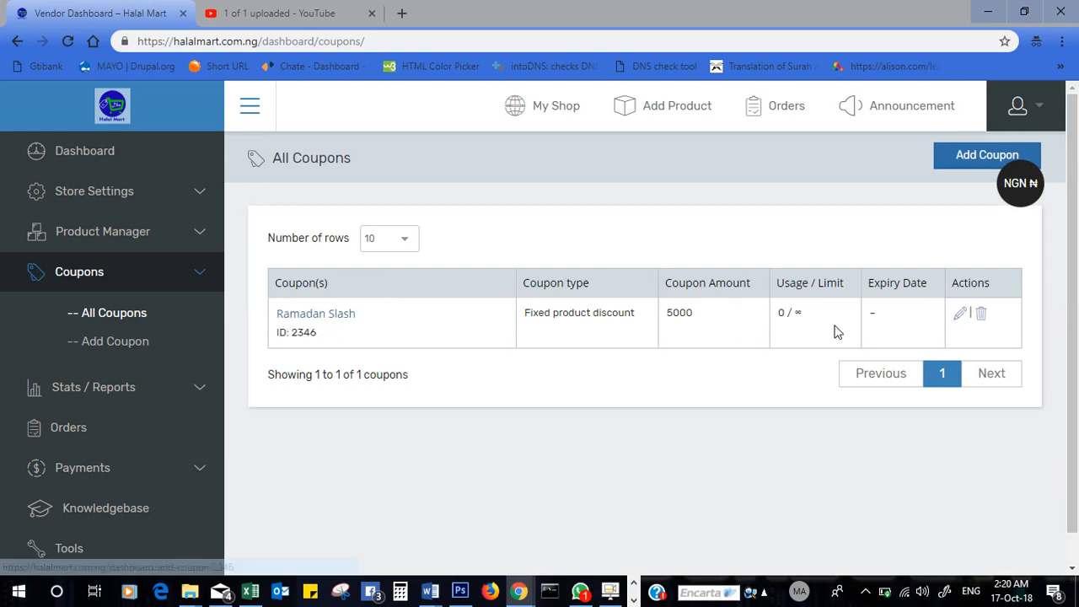
{"action": "left_click", "coordinate": [160, 595]}
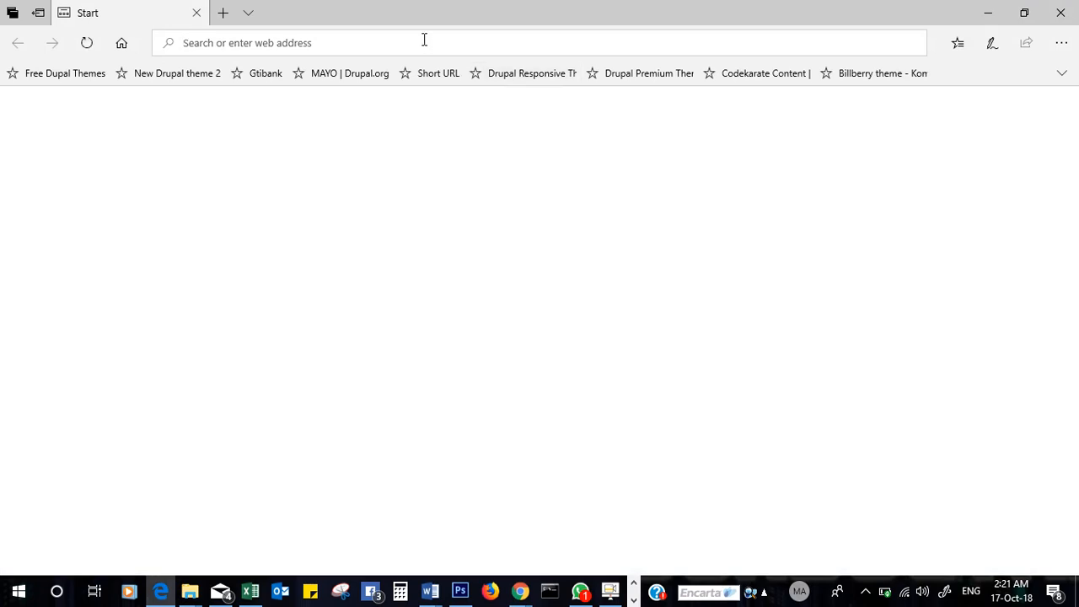
- Load halalmart.com.ng and search the storefront for 'gele'
{"action": "type", "text": "rush"}
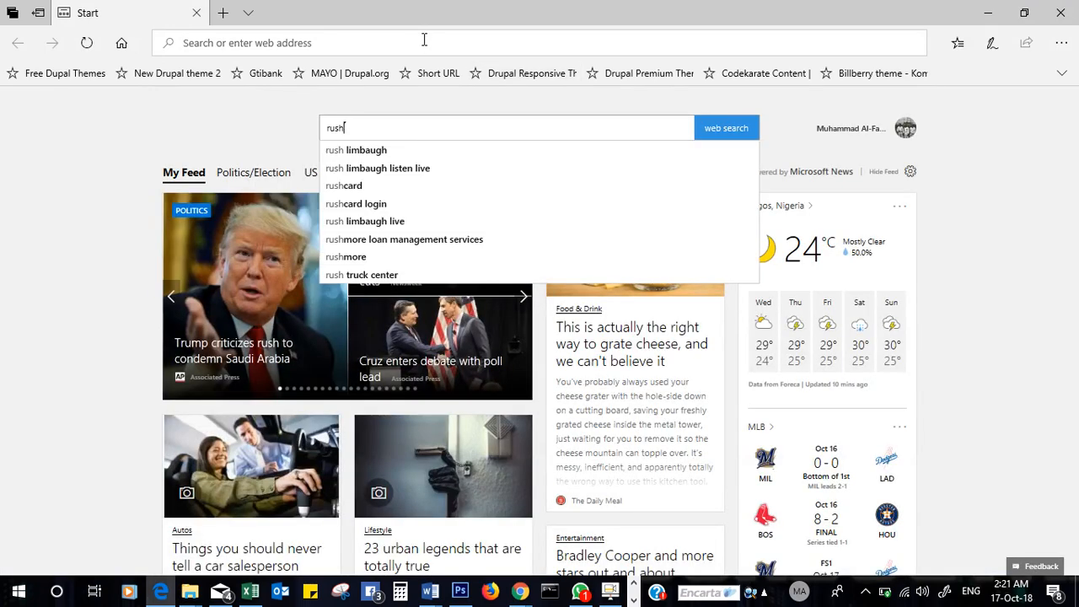
{"action": "left_click", "coordinate": [404, 37]}
{"action": "type", "text": "r"}
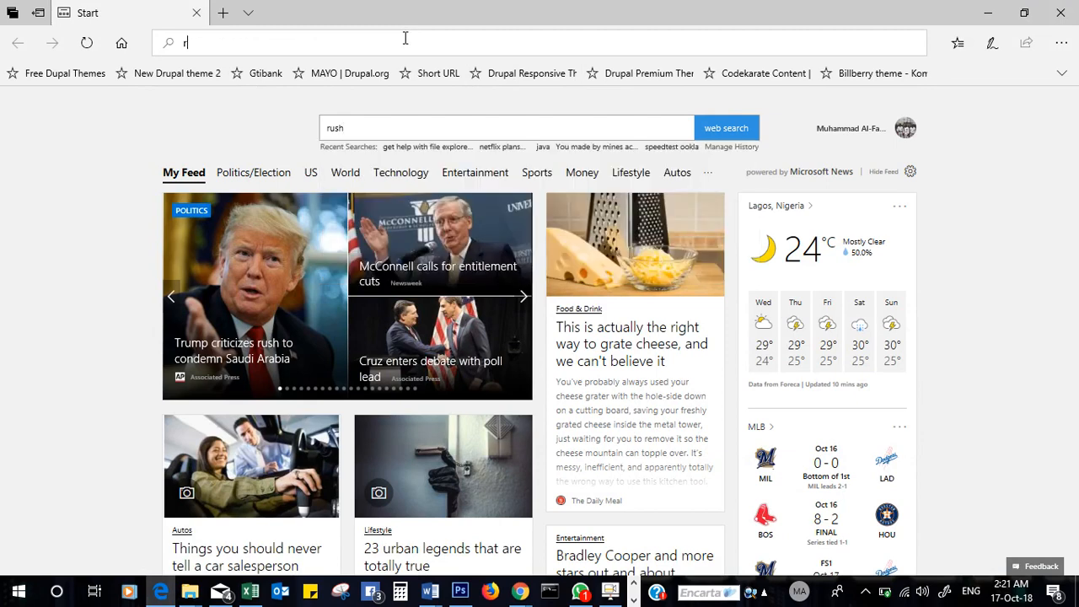
{"action": "key", "text": "BackSpace"}
{"action": "type", "text": "hala"}
{"action": "key", "text": "Return"}
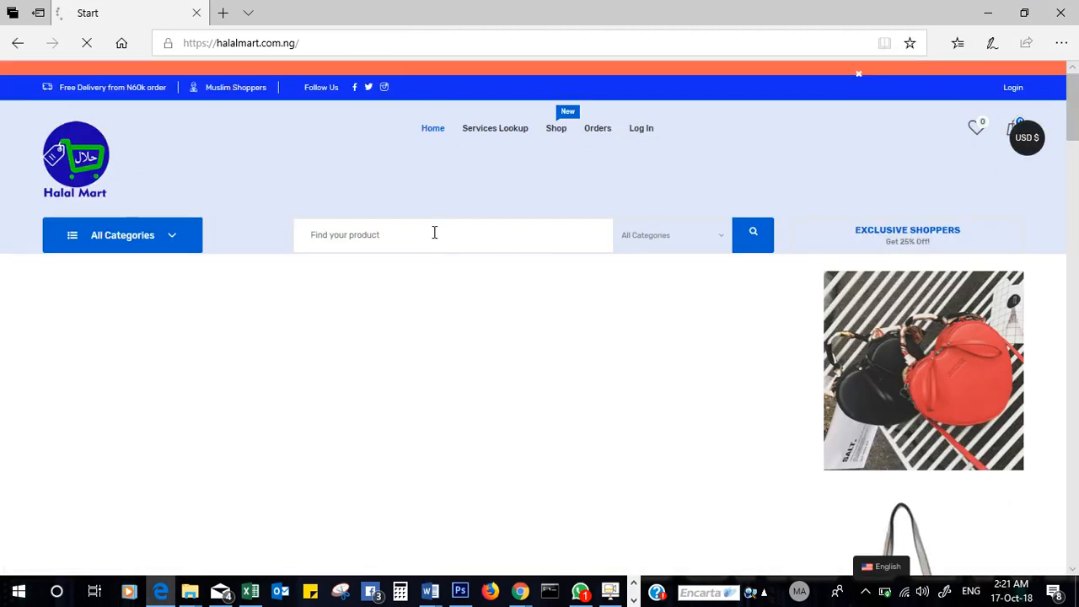
{"action": "left_click", "coordinate": [434, 233]}
{"action": "type", "text": "g"}
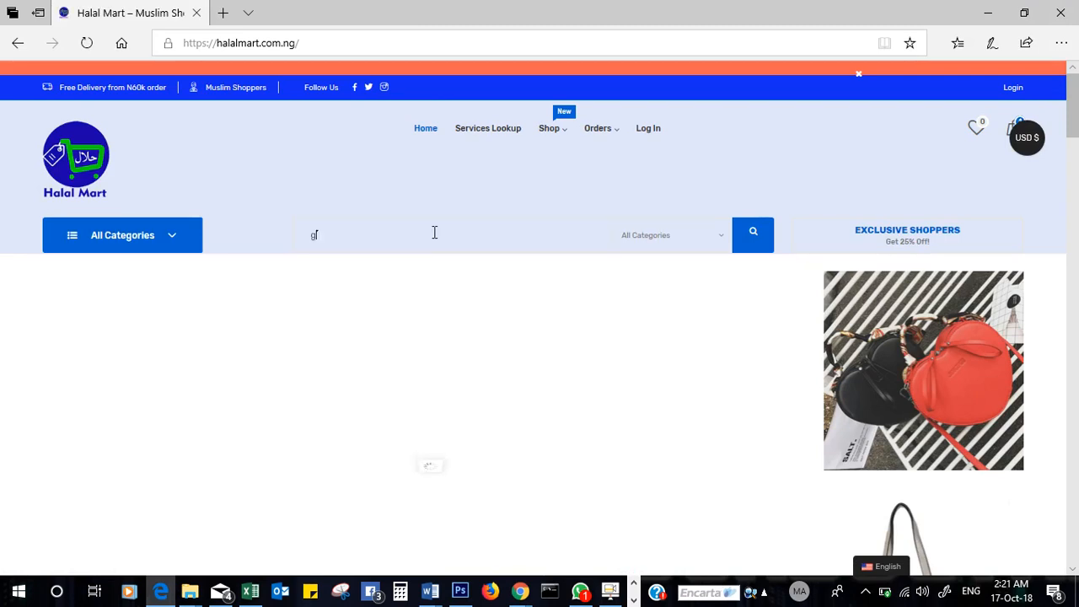
{"action": "type", "text": "ele"}
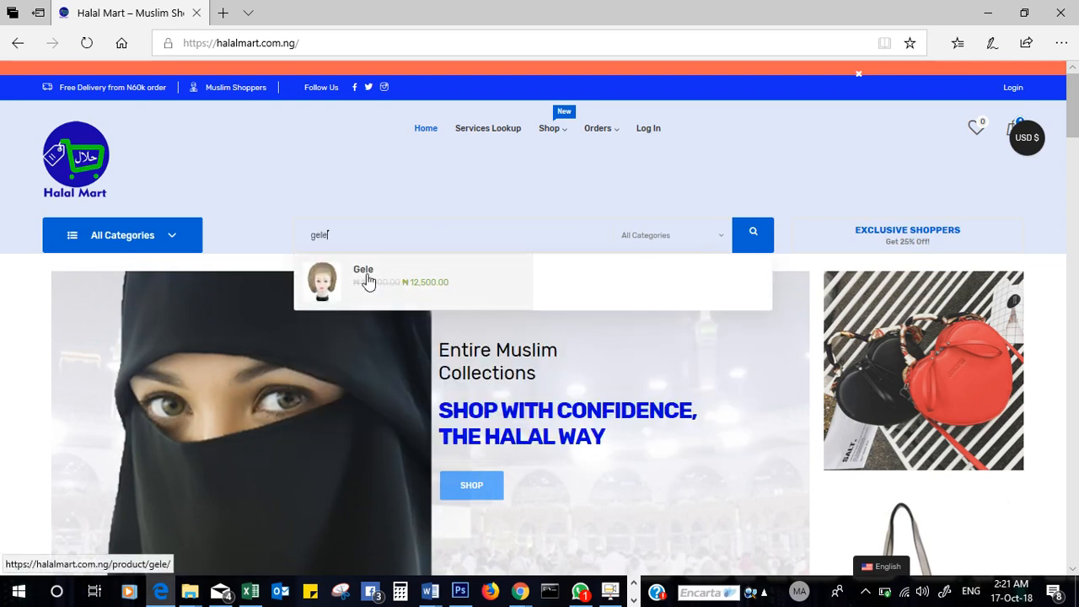
- Add the ₦12,500 Gele to the cart (subtotal ₦57,500) and go to checkout
{"action": "left_click", "coordinate": [365, 274]}
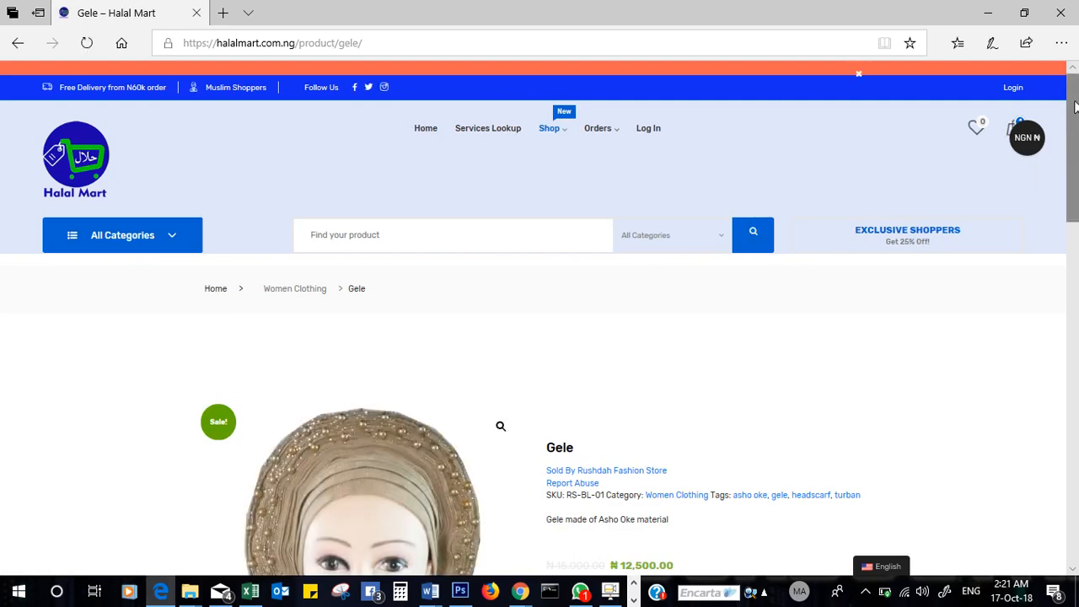
{"action": "left_click_drag", "start_coordinate": [1074, 135], "coordinate": [1076, 247]}
{"action": "scroll", "coordinate": [1076, 247], "scroll_direction": "up", "scroll_amount": 1}
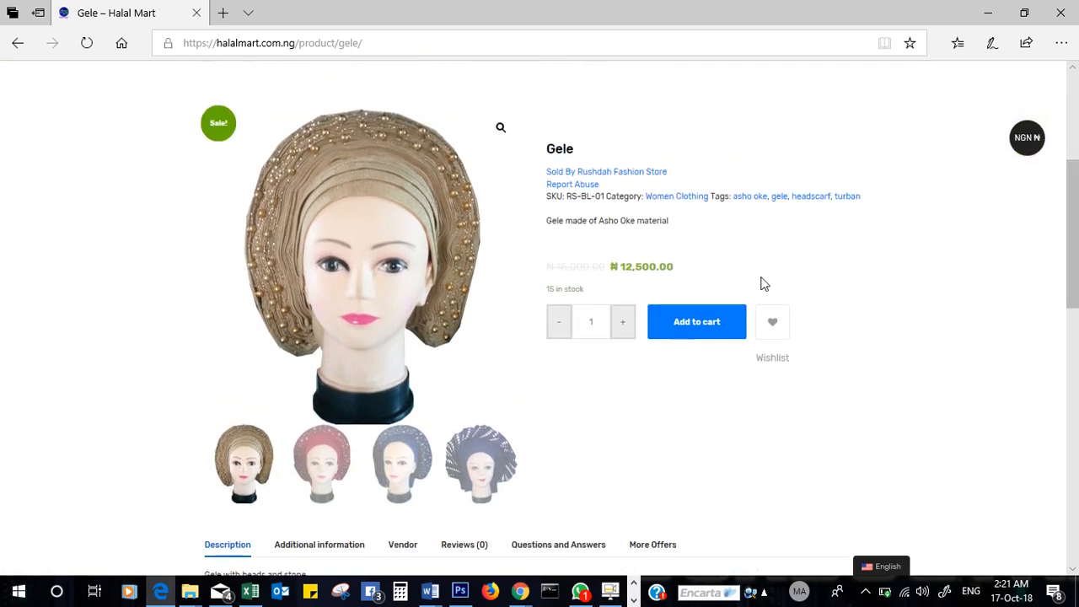
{"action": "left_click", "coordinate": [696, 323]}
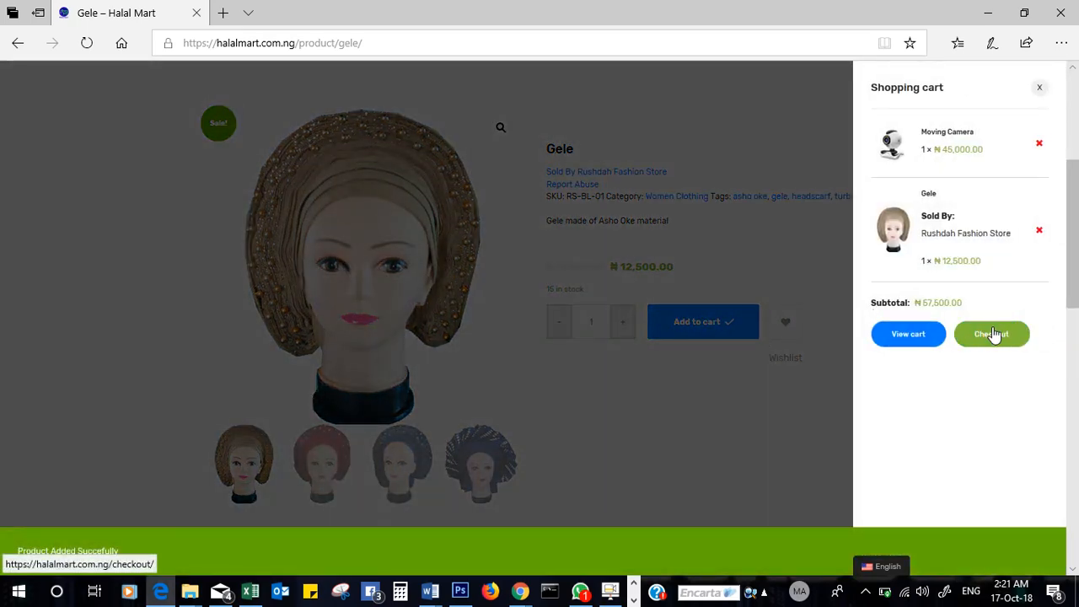
{"action": "left_click", "coordinate": [994, 336]}
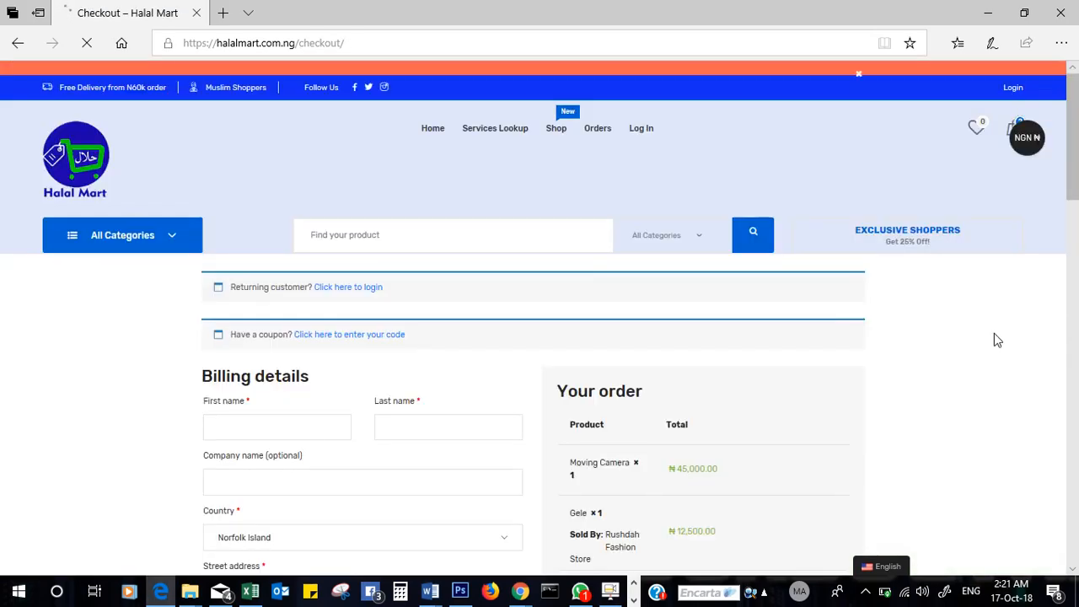
- Agree to the terms and conditions on the ₦93,500 checkout page
{"action": "left_click_drag", "start_coordinate": [1075, 168], "coordinate": [1076, 253]}
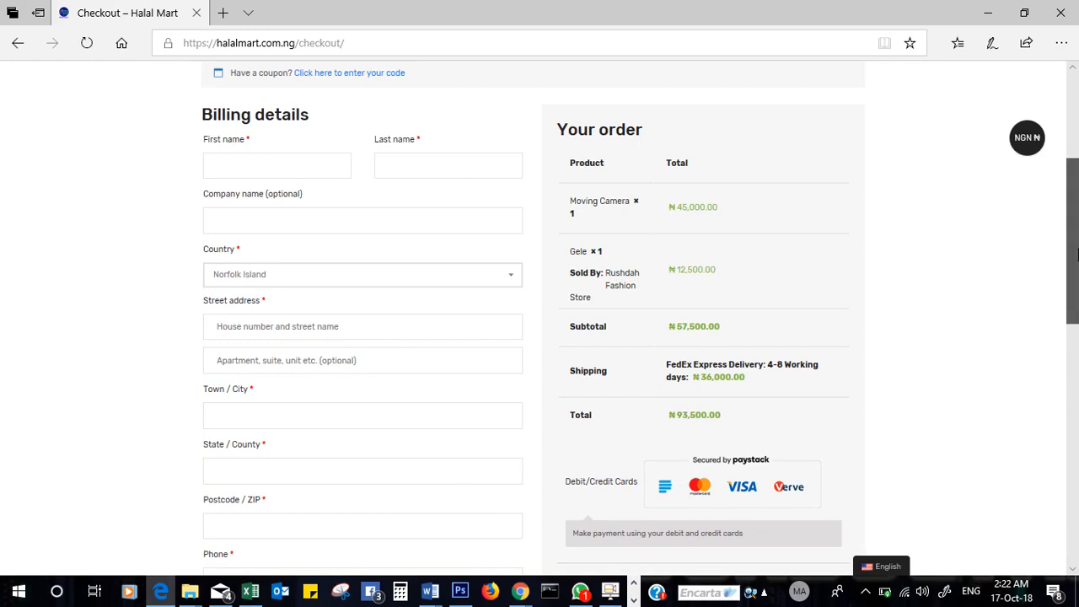
{"action": "left_click_drag", "start_coordinate": [1073, 253], "coordinate": [1076, 332]}
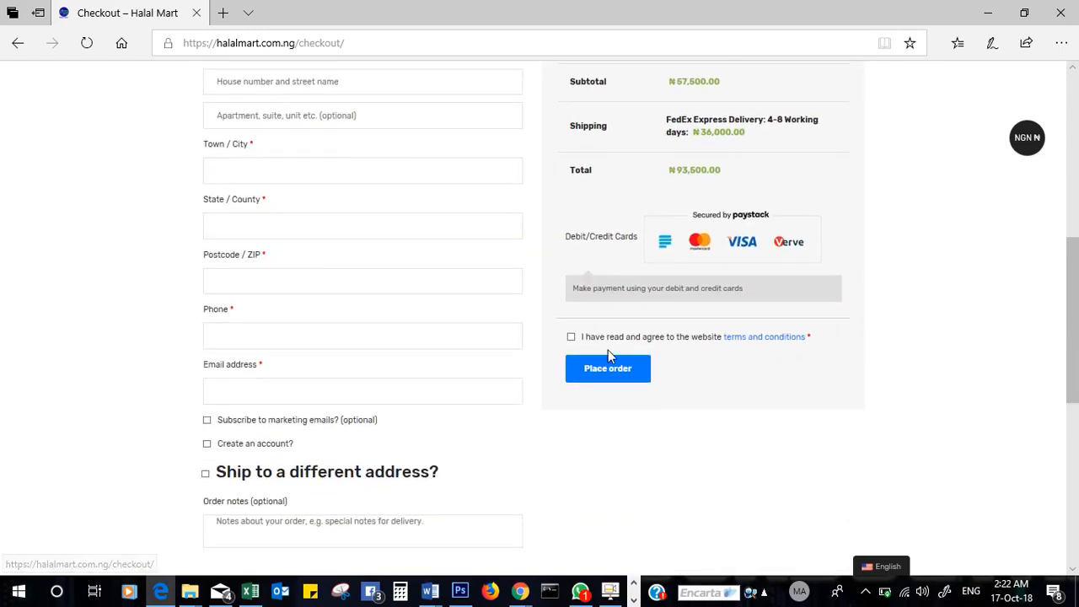
{"action": "left_click", "coordinate": [571, 337]}
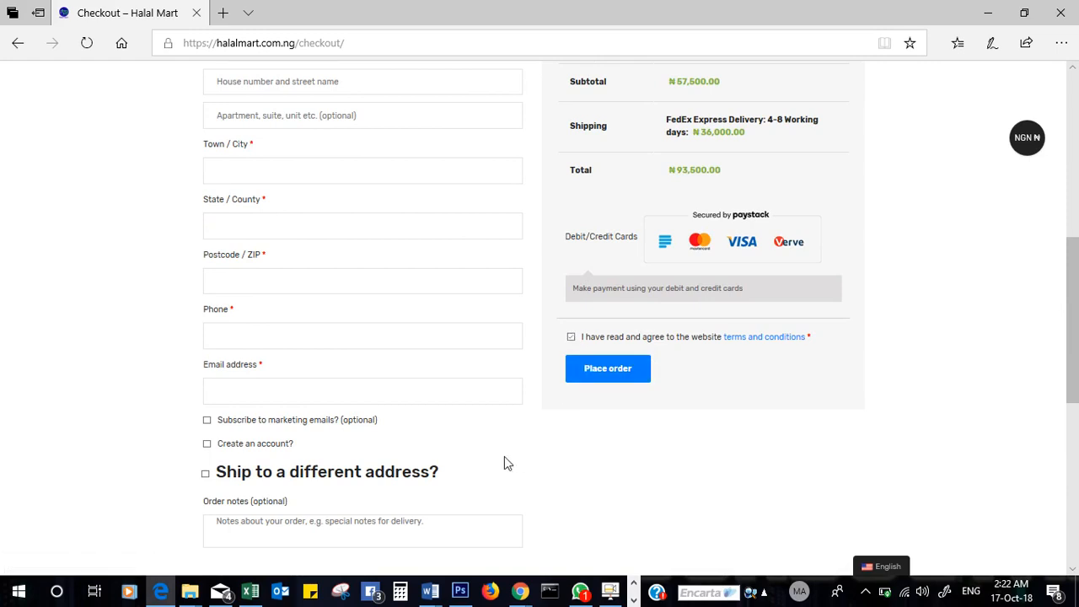
{"action": "left_click", "coordinate": [272, 536]}
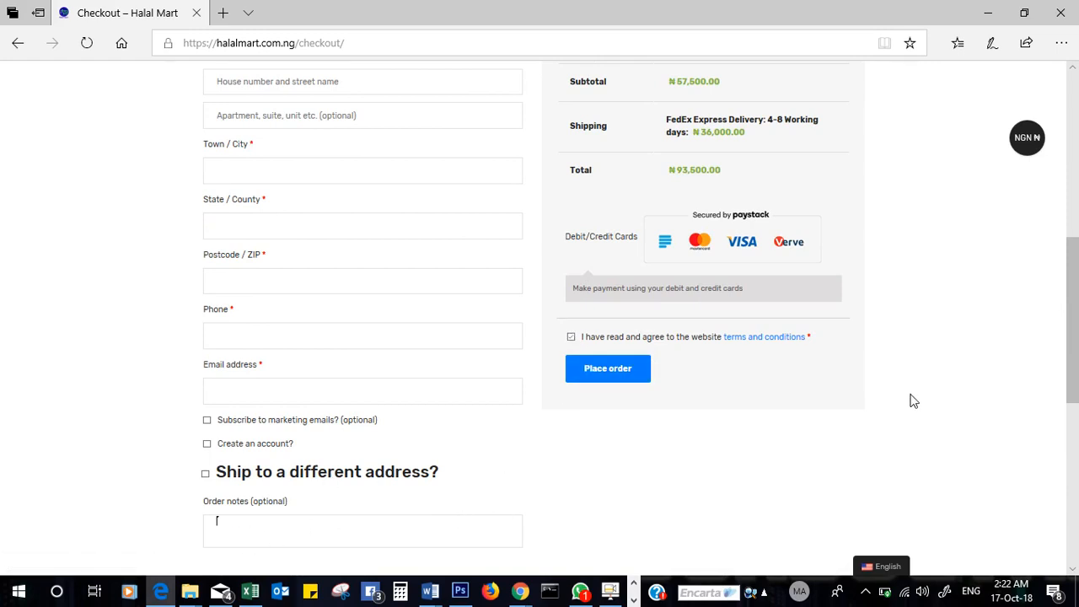
{"action": "left_click_drag", "start_coordinate": [1074, 371], "coordinate": [1072, 259]}
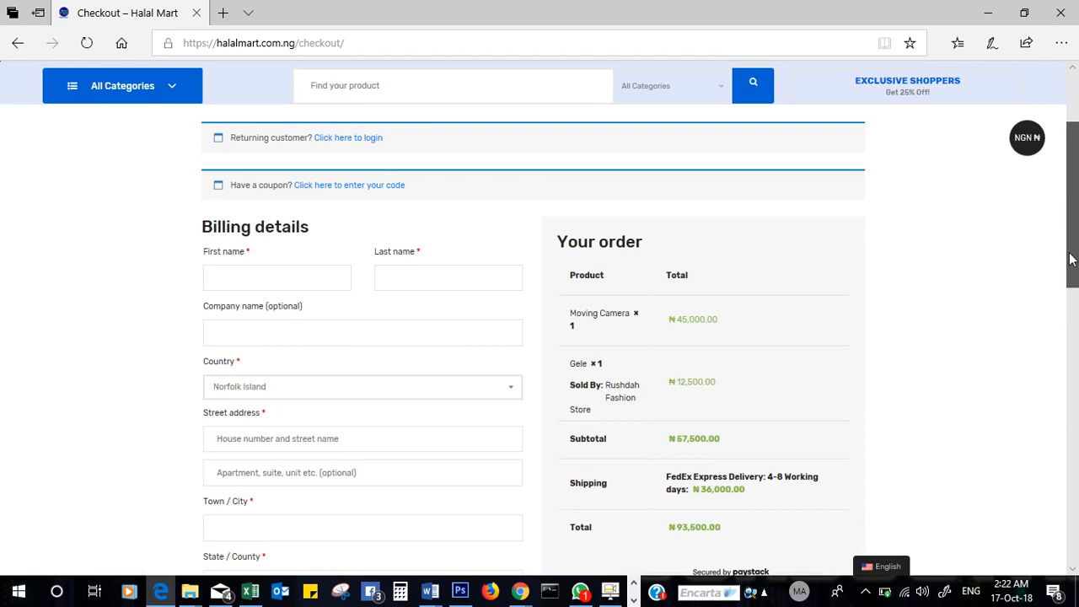
- Apply the 'ramadan slash' coupon, taking ₦5,000 off for an ₦88,500 total
{"action": "left_click", "coordinate": [353, 189]}
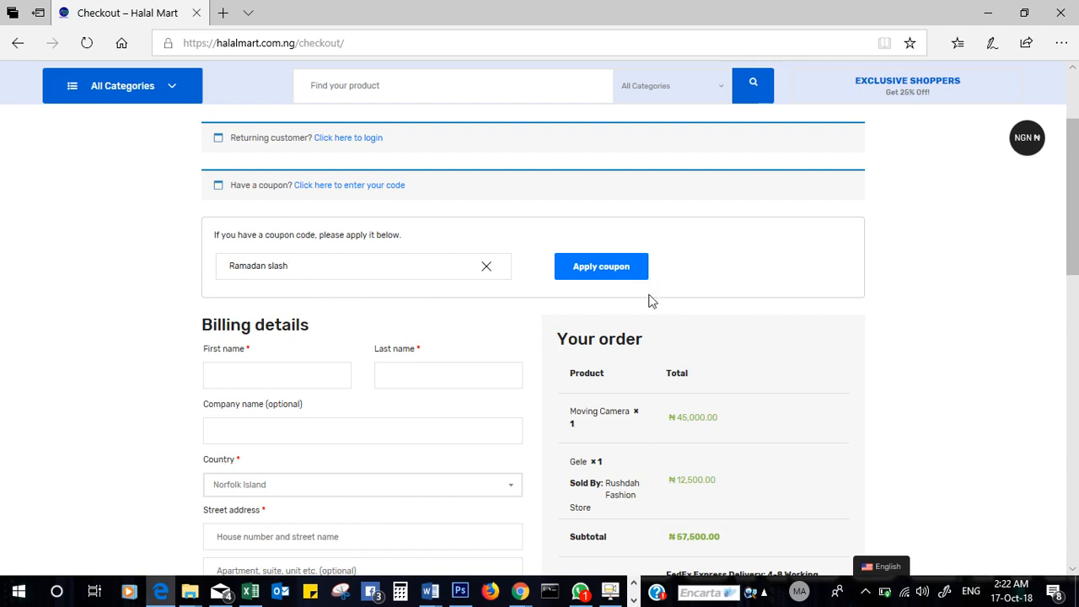
{"action": "left_click", "coordinate": [606, 270]}
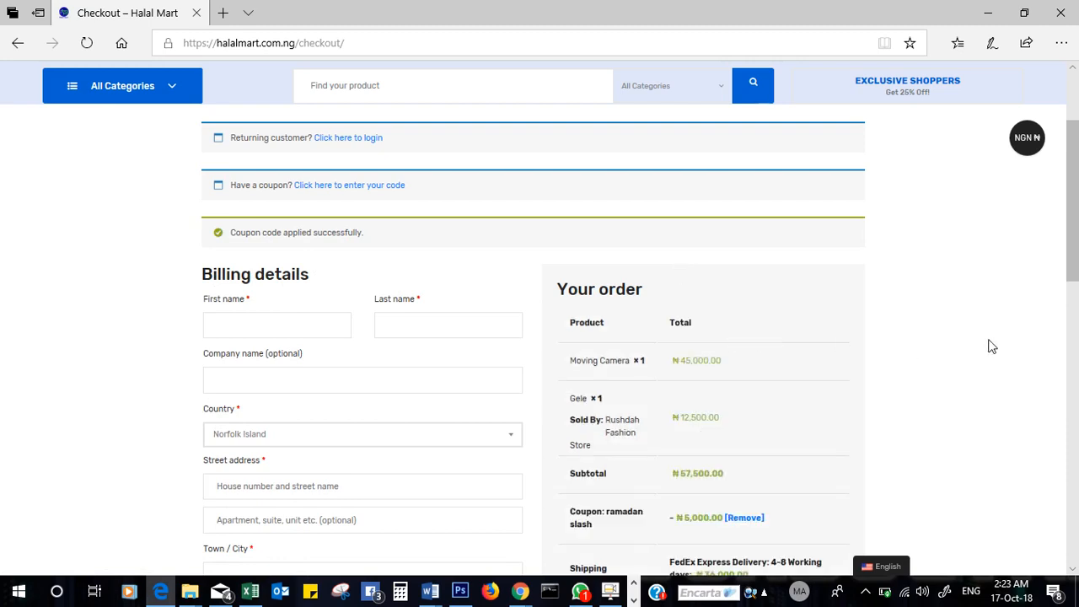
{"action": "left_click_drag", "start_coordinate": [1074, 260], "coordinate": [1074, 298]}
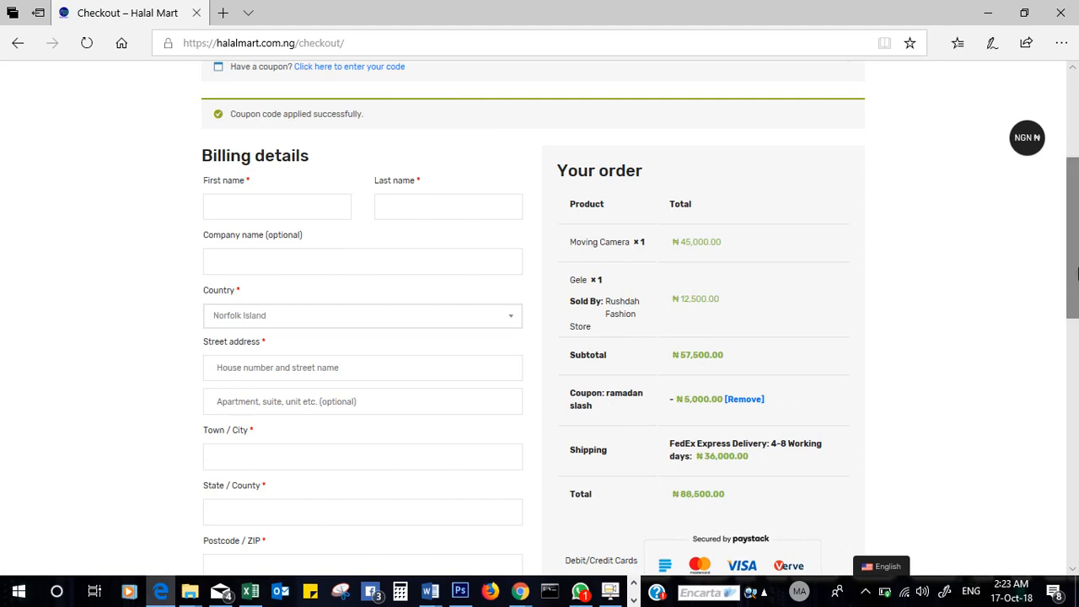
{"action": "scroll", "coordinate": [568, 277], "scroll_direction": "up", "scroll_amount": 3}
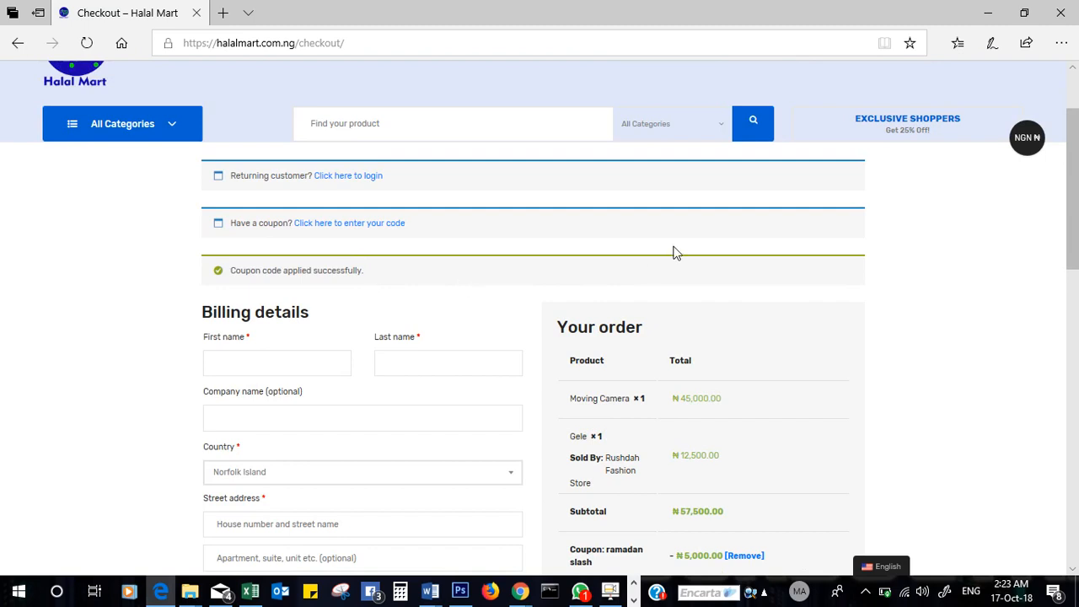
{"action": "left_click_drag", "start_coordinate": [1076, 175], "coordinate": [1076, 328]}
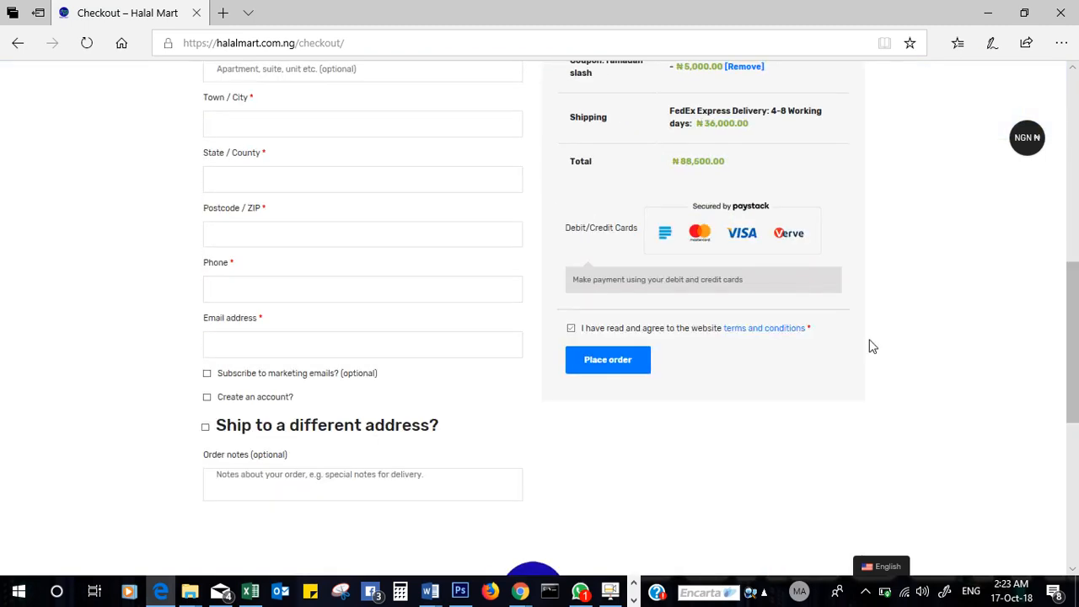
{"action": "scroll", "coordinate": [1076, 358], "scroll_direction": "up", "scroll_amount": 2}
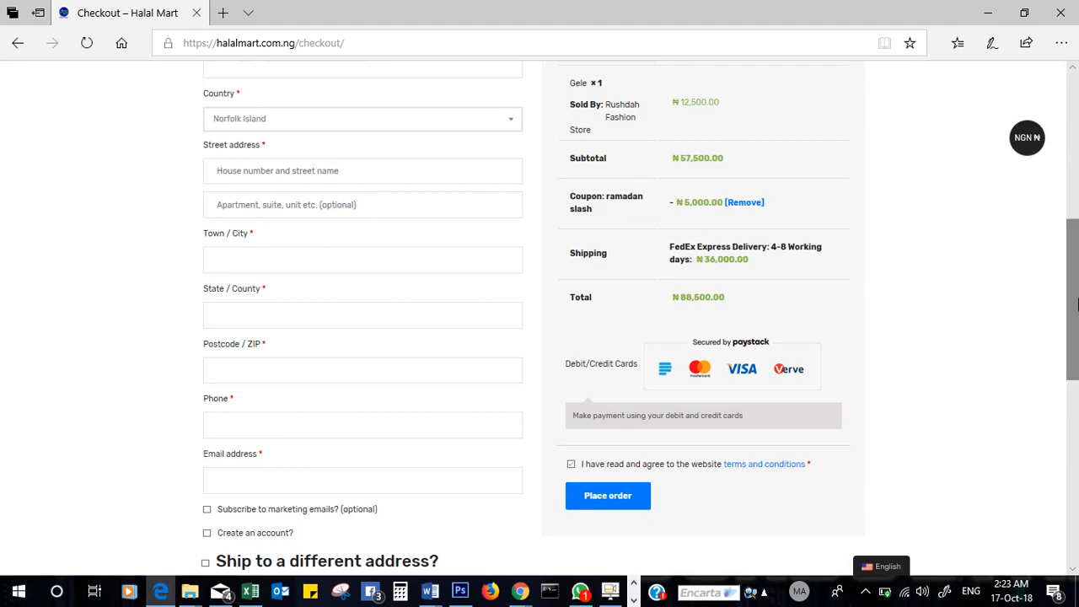
{"action": "scroll", "coordinate": [1075, 262], "scroll_direction": "up", "scroll_amount": 2}
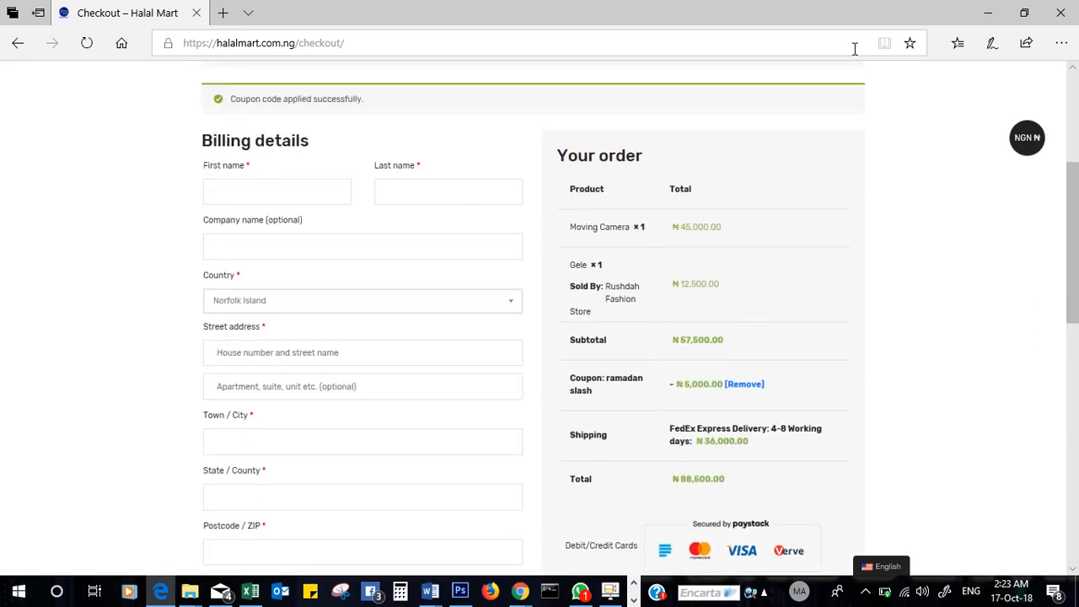
- In the vendor dashboard's All Products list, open Gele (ID 2323) for editing
{"action": "left_click", "coordinate": [988, 13]}
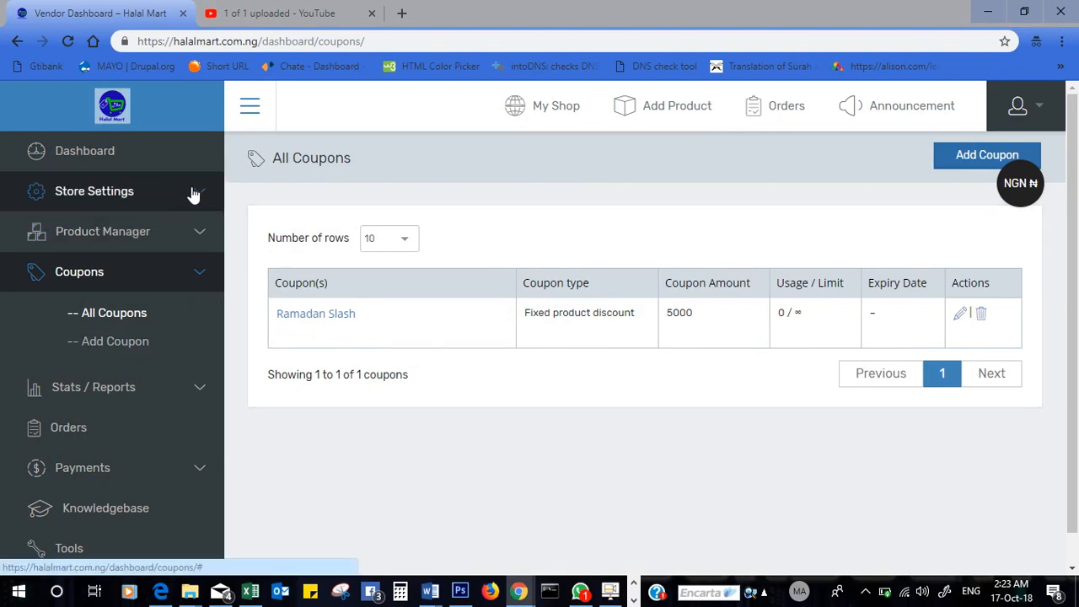
{"action": "left_click", "coordinate": [197, 238]}
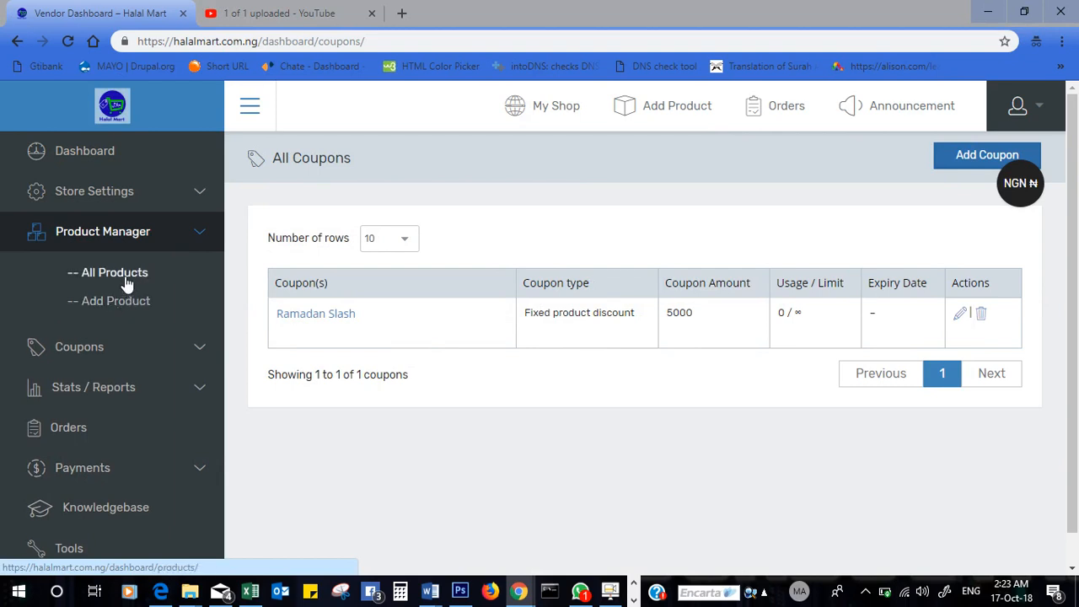
{"action": "left_click", "coordinate": [124, 280]}
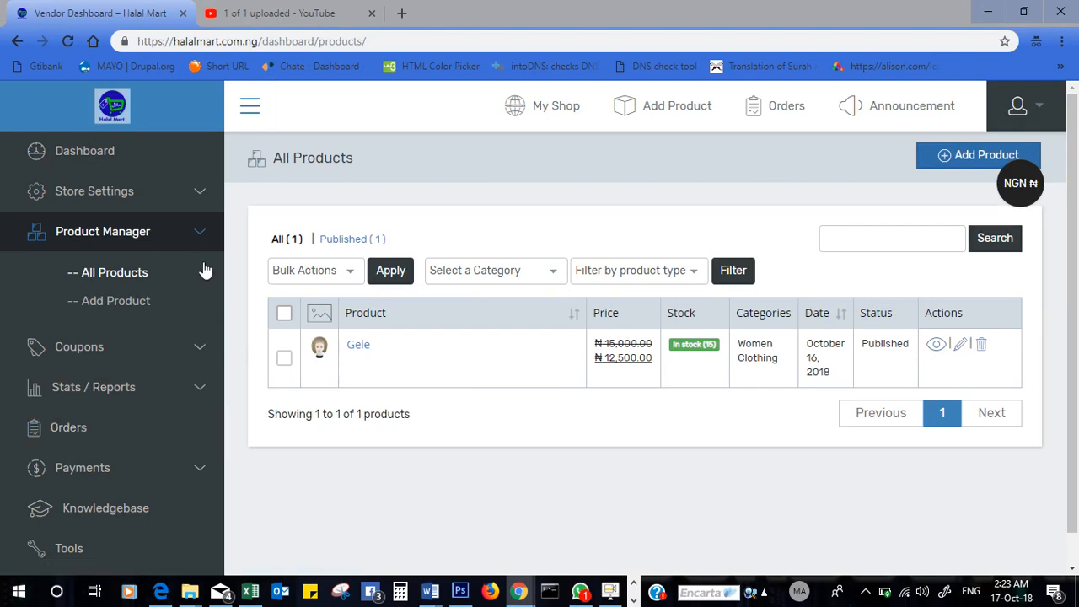
{"action": "left_click", "coordinate": [195, 236]}
{"action": "left_click", "coordinate": [201, 199]}
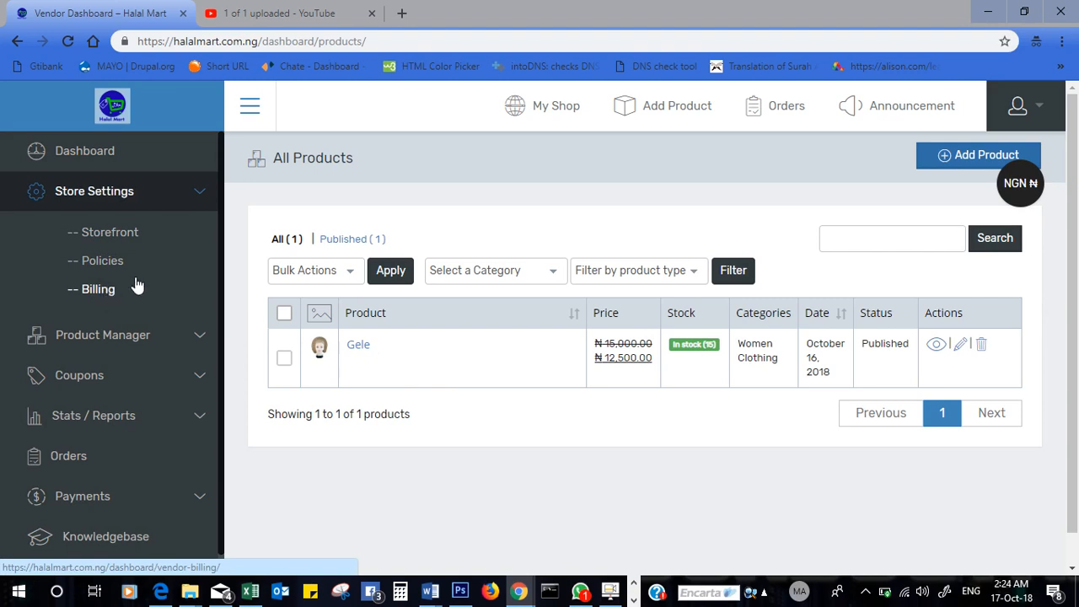
{"action": "left_click", "coordinate": [960, 345]}
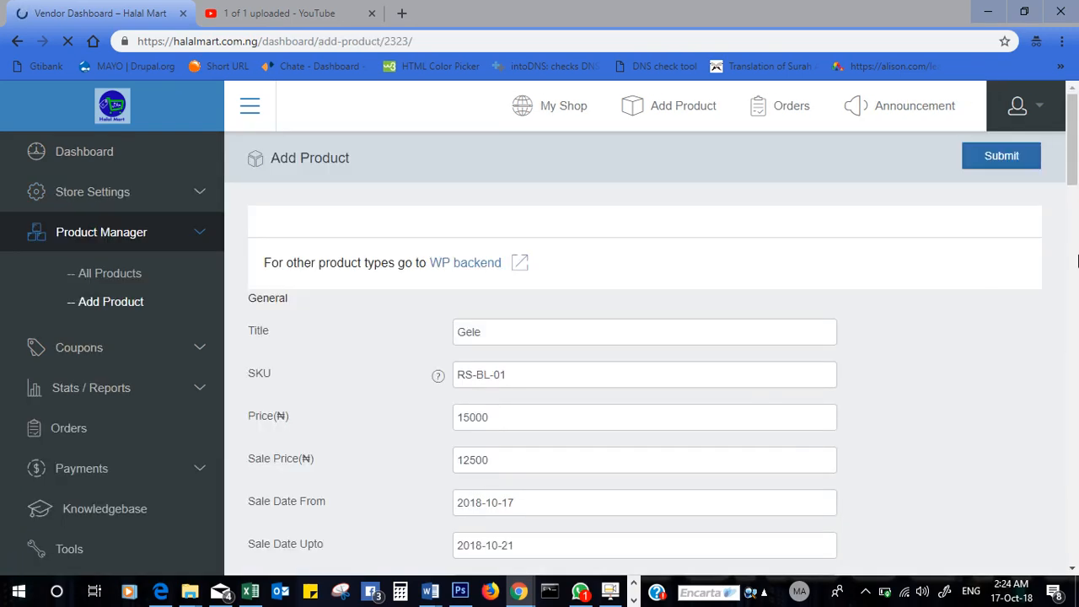
- Set Gele's shipping class to 'No shipping class' and submit the product
{"action": "left_click_drag", "start_coordinate": [1078, 204], "coordinate": [1078, 385]}
{"action": "left_click", "coordinate": [444, 390]}
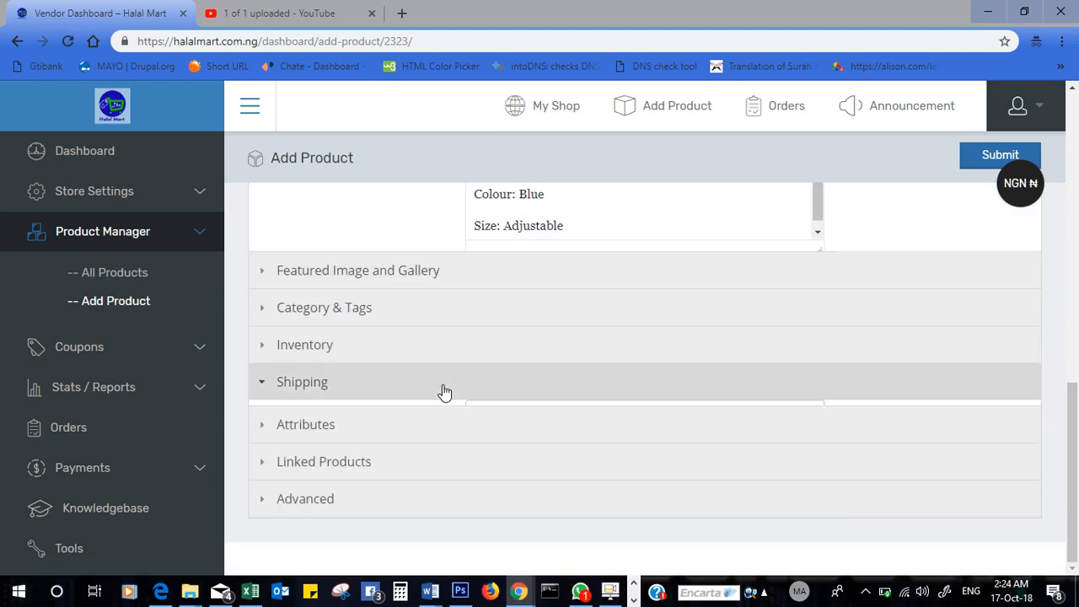
{"action": "left_click", "coordinate": [602, 419]}
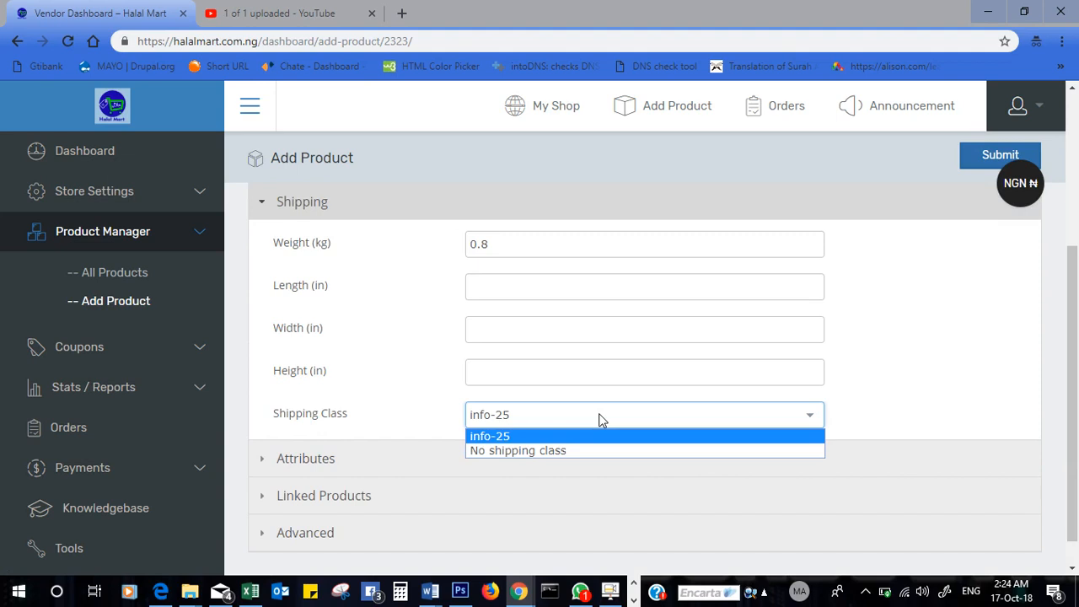
{"action": "left_click", "coordinate": [552, 451]}
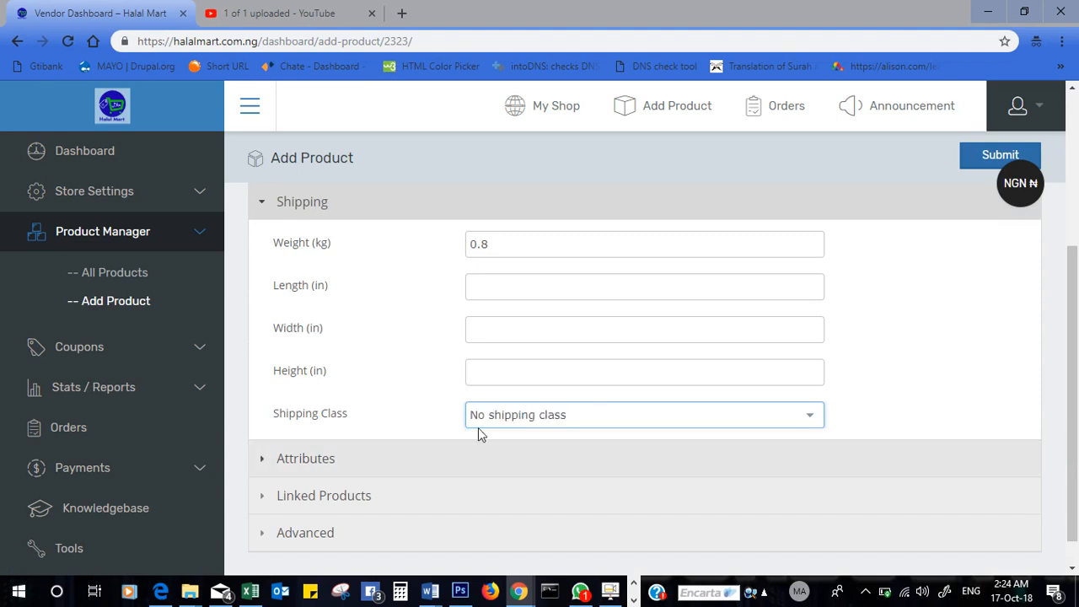
{"action": "left_click", "coordinate": [982, 150]}
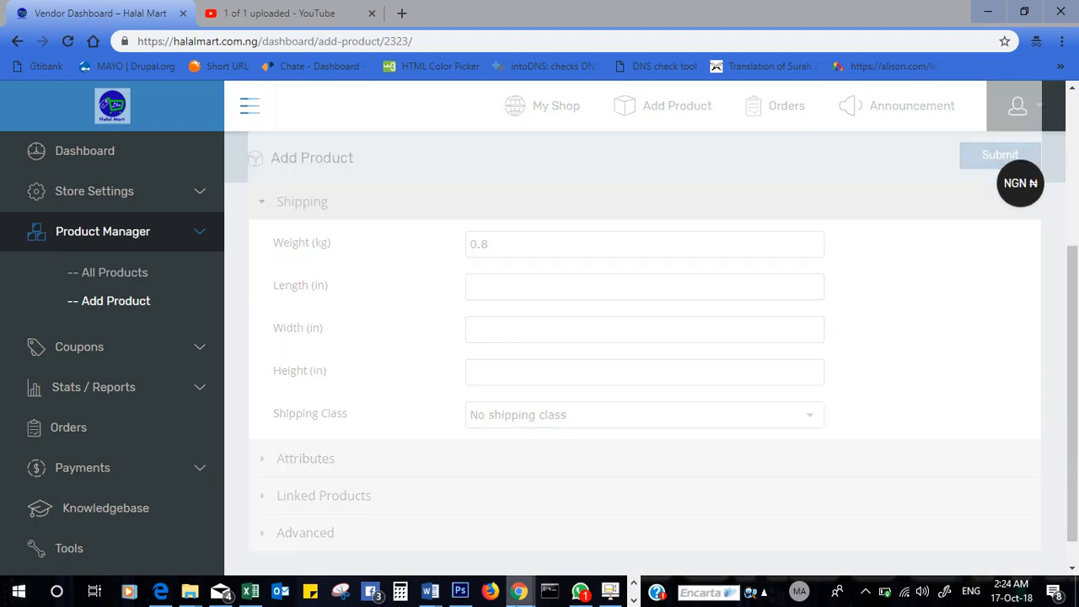
- Reapply 'No shipping class' to Gele, save again, and minimize the browser
{"action": "left_click", "coordinate": [168, 597]}
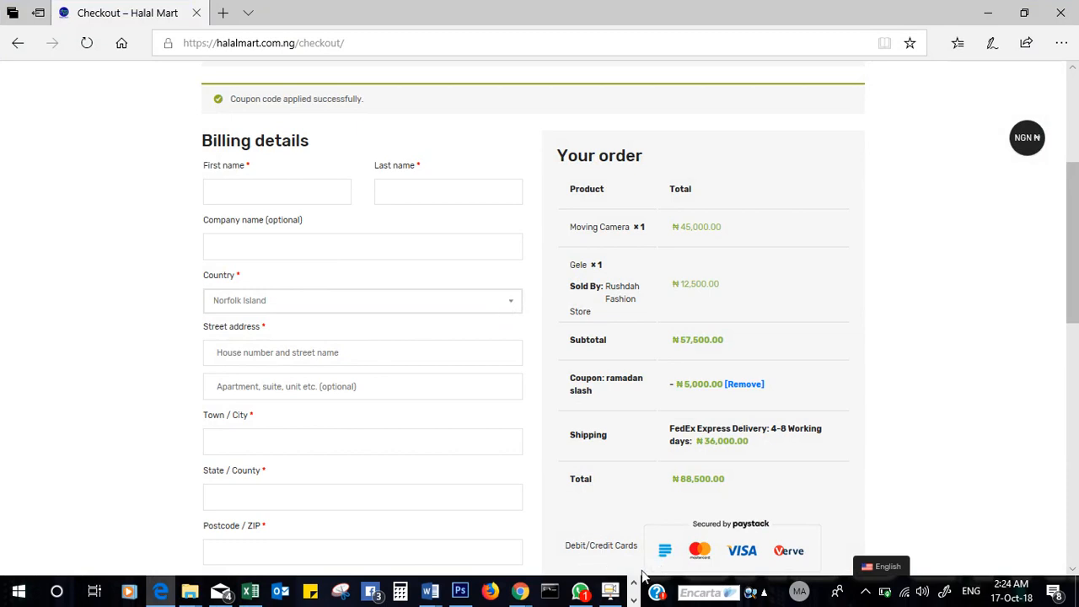
{"action": "left_click", "coordinate": [989, 13]}
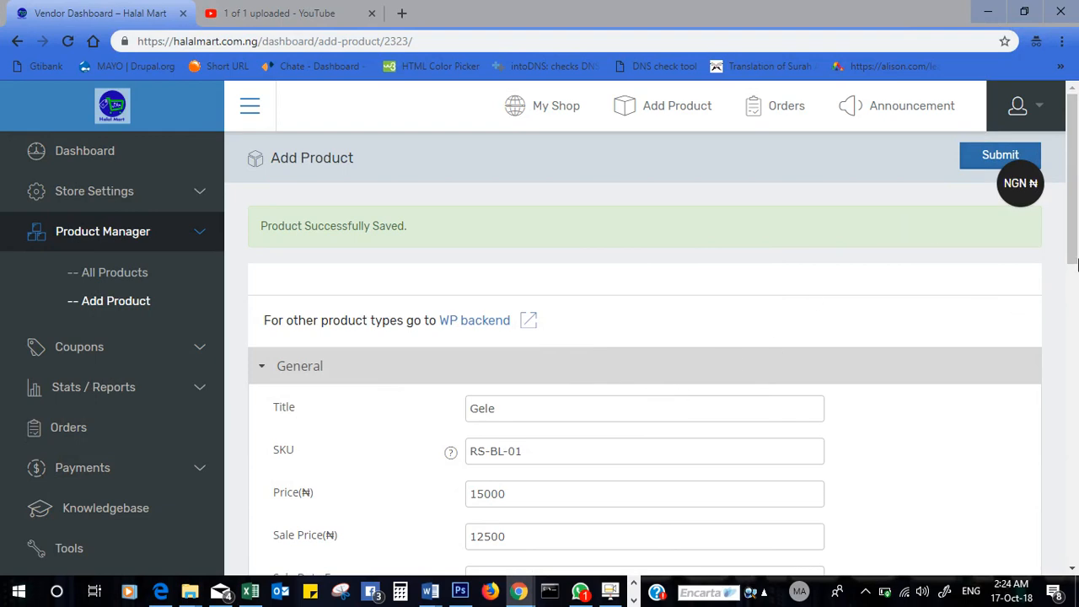
{"action": "left_click_drag", "start_coordinate": [1072, 243], "coordinate": [1073, 376]}
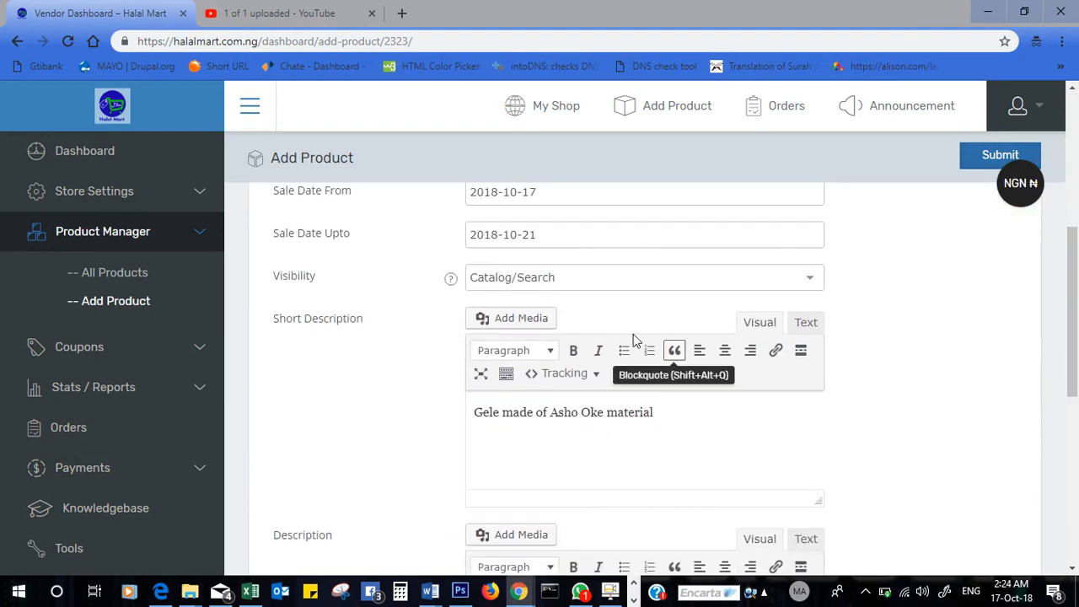
{"action": "left_click_drag", "start_coordinate": [1076, 334], "coordinate": [1076, 298]}
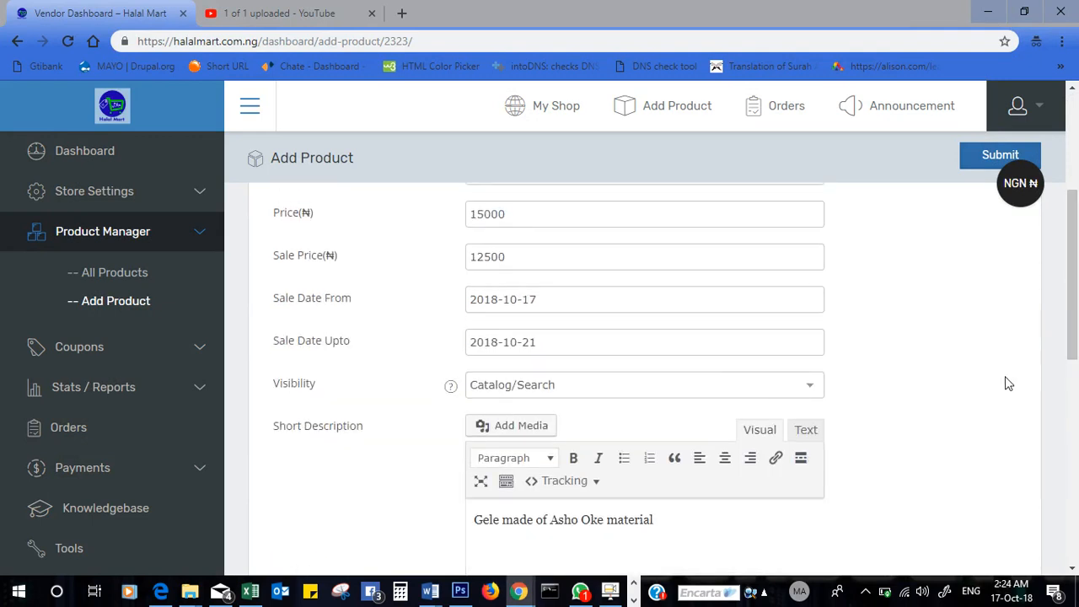
{"action": "left_click_drag", "start_coordinate": [1076, 368], "coordinate": [1076, 570]}
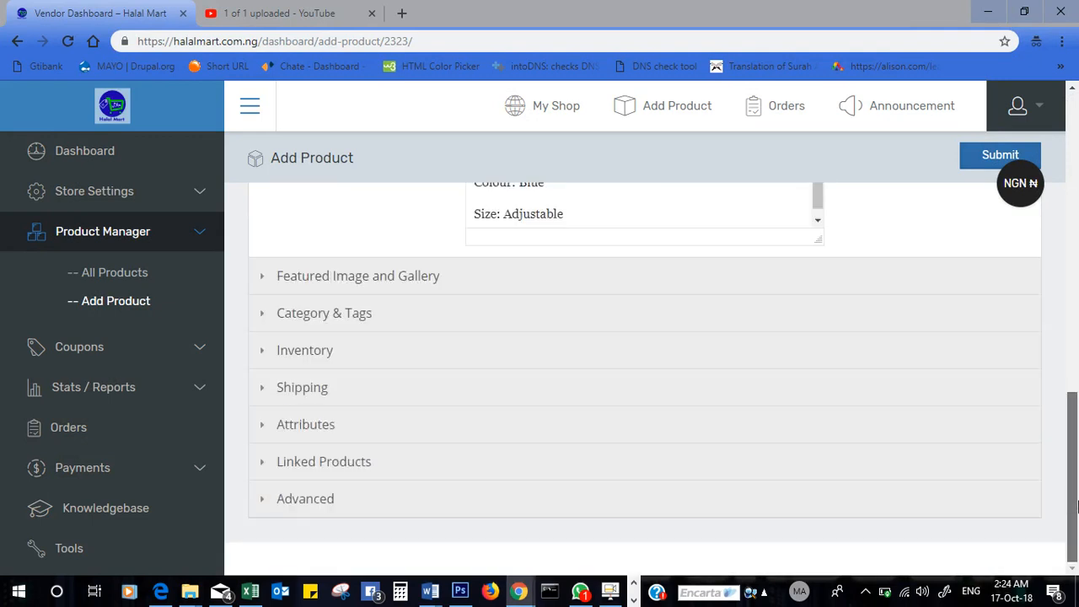
{"action": "left_click", "coordinate": [486, 406]}
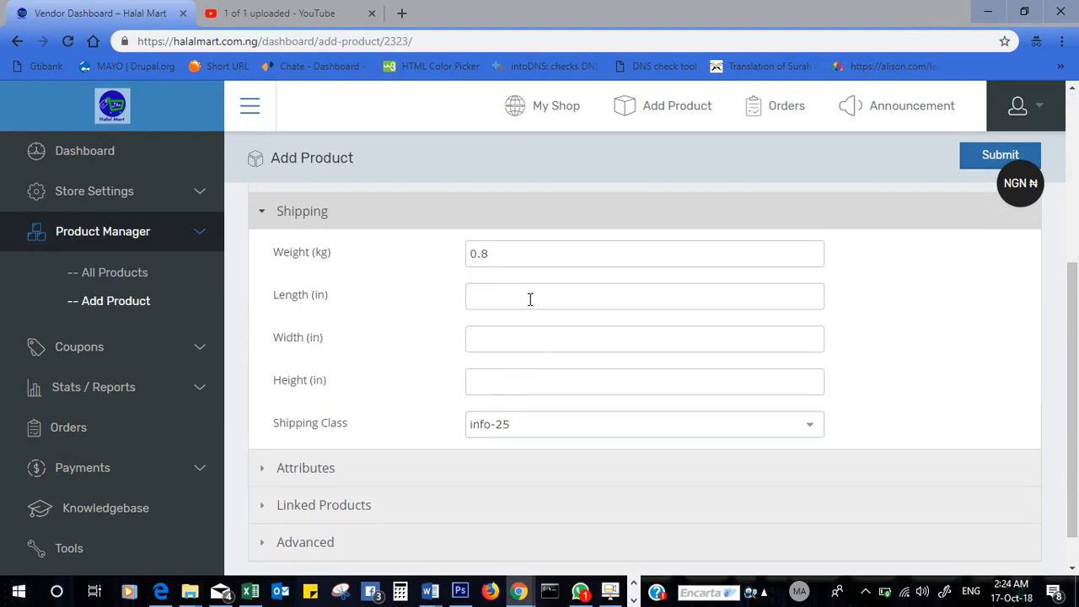
{"action": "left_click", "coordinate": [539, 428]}
{"action": "left_click", "coordinate": [506, 457]}
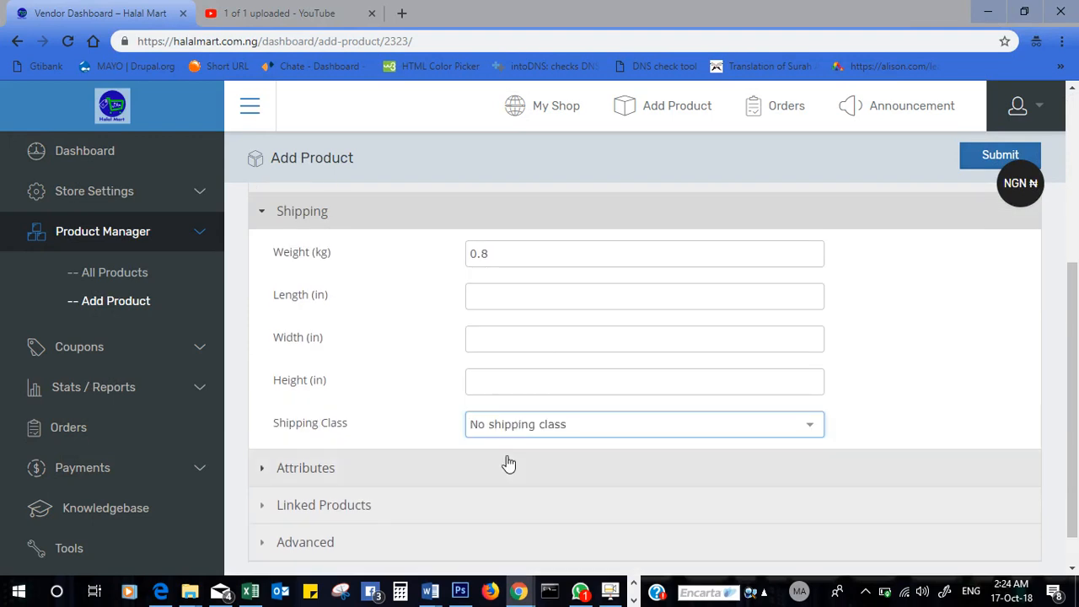
{"action": "left_click", "coordinate": [995, 158]}
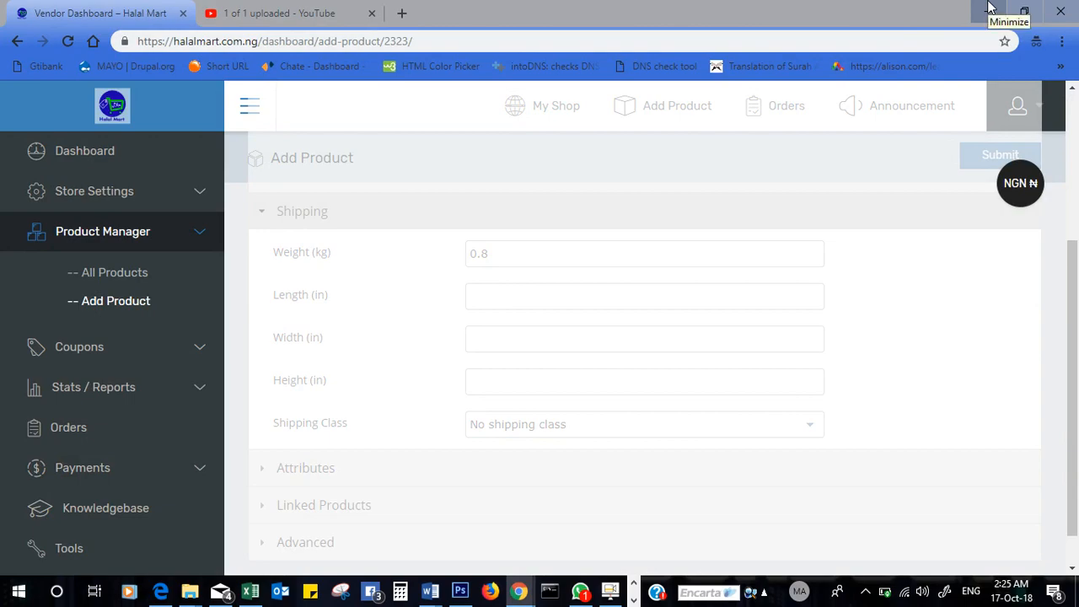
{"action": "left_click", "coordinate": [990, 7]}
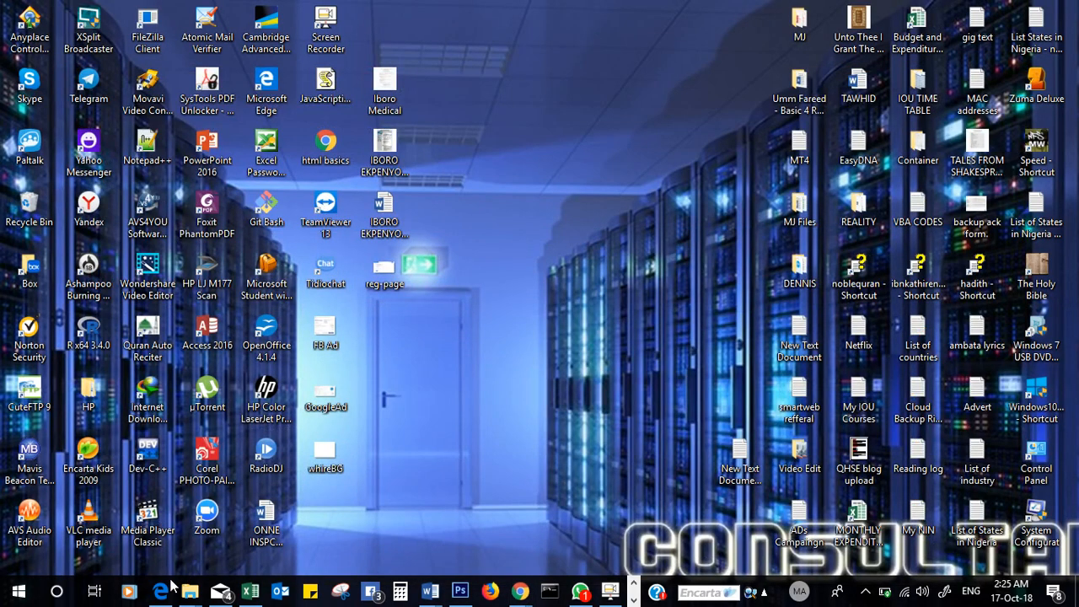
- Bring the checkout page back and pick Nigeria as billing country, leaving a ₦49,000 total
{"action": "left_click", "coordinate": [167, 588]}
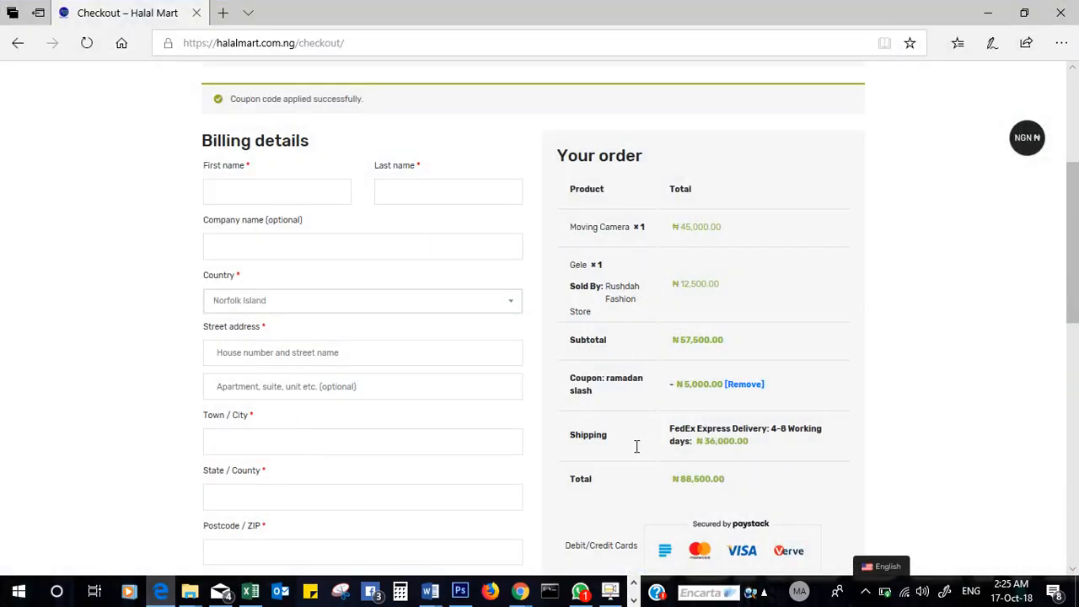
{"action": "scroll", "coordinate": [1075, 227], "scroll_direction": "down", "scroll_amount": 1}
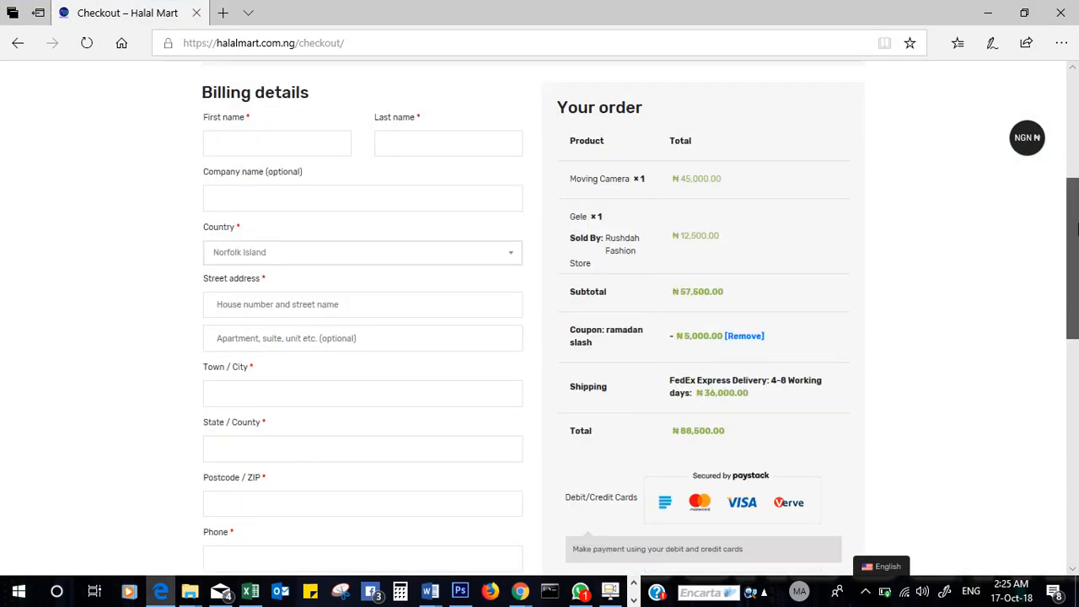
{"action": "scroll", "coordinate": [1075, 228], "scroll_direction": "down", "scroll_amount": 3}
{"action": "scroll", "coordinate": [1076, 227], "scroll_direction": "up", "scroll_amount": 4}
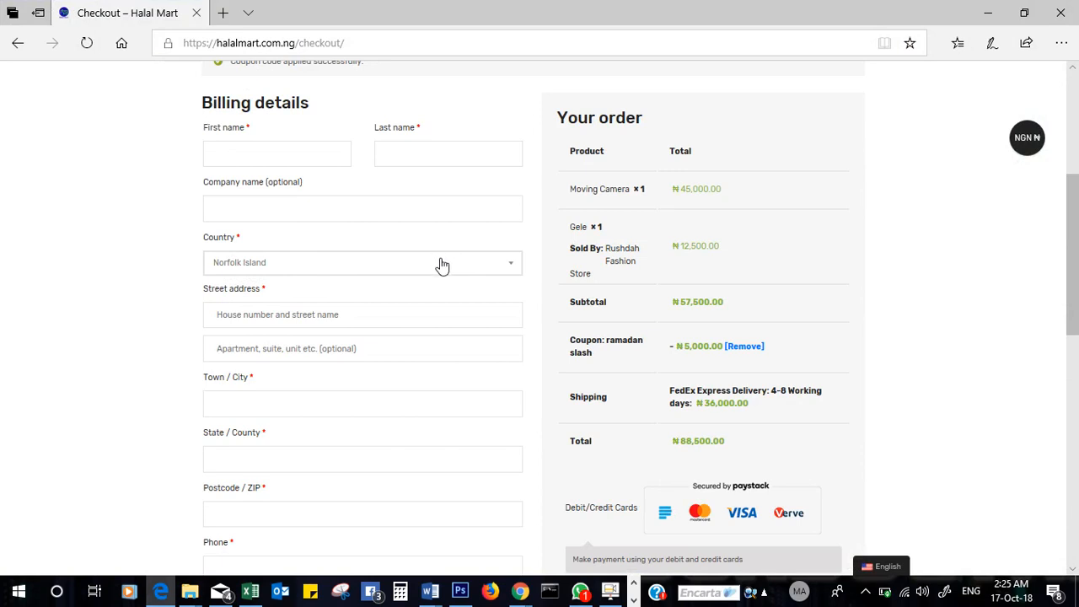
{"action": "left_click", "coordinate": [468, 266]}
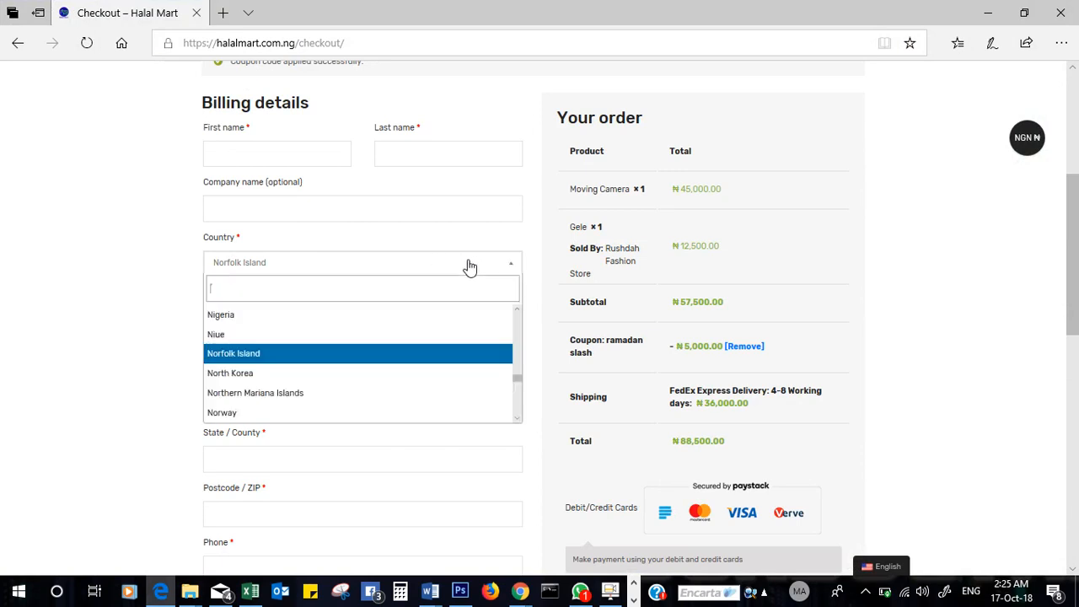
{"action": "left_click", "coordinate": [126, 382]}
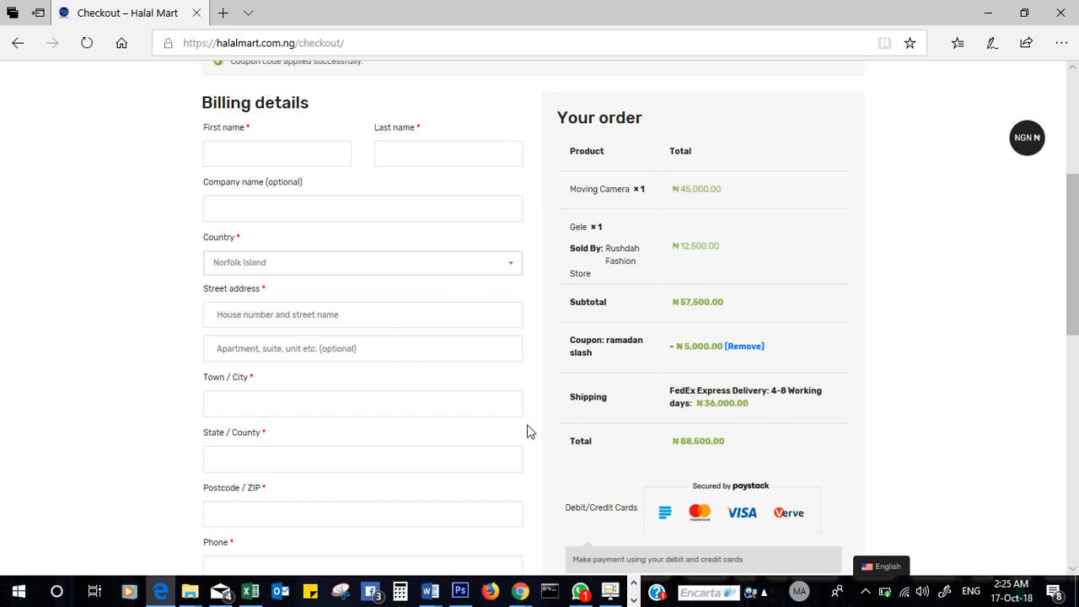
{"action": "left_click", "coordinate": [265, 268]}
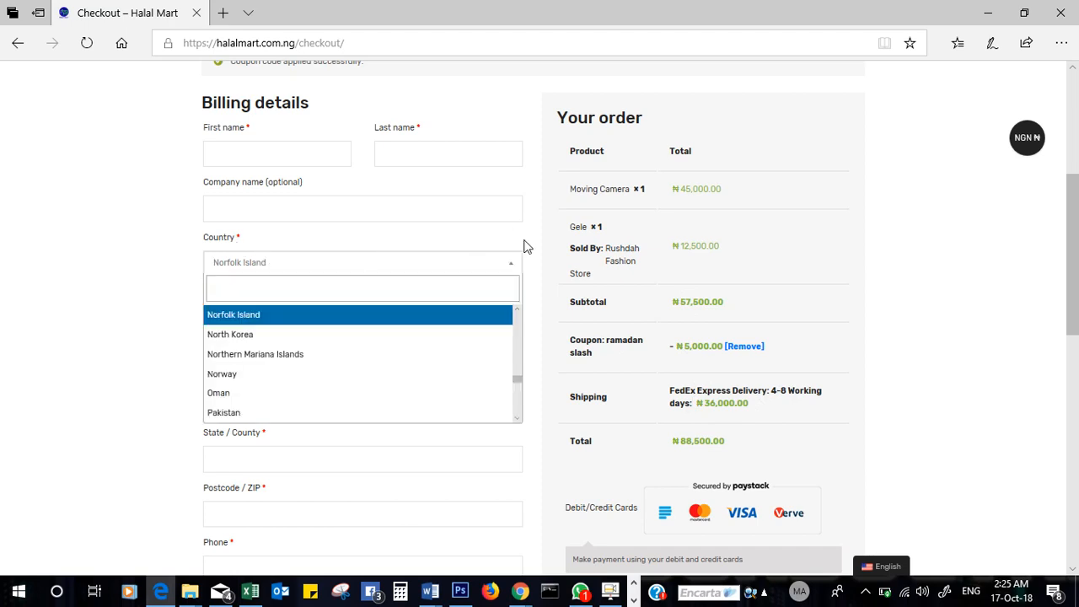
{"action": "left_click_drag", "start_coordinate": [520, 380], "coordinate": [520, 380]}
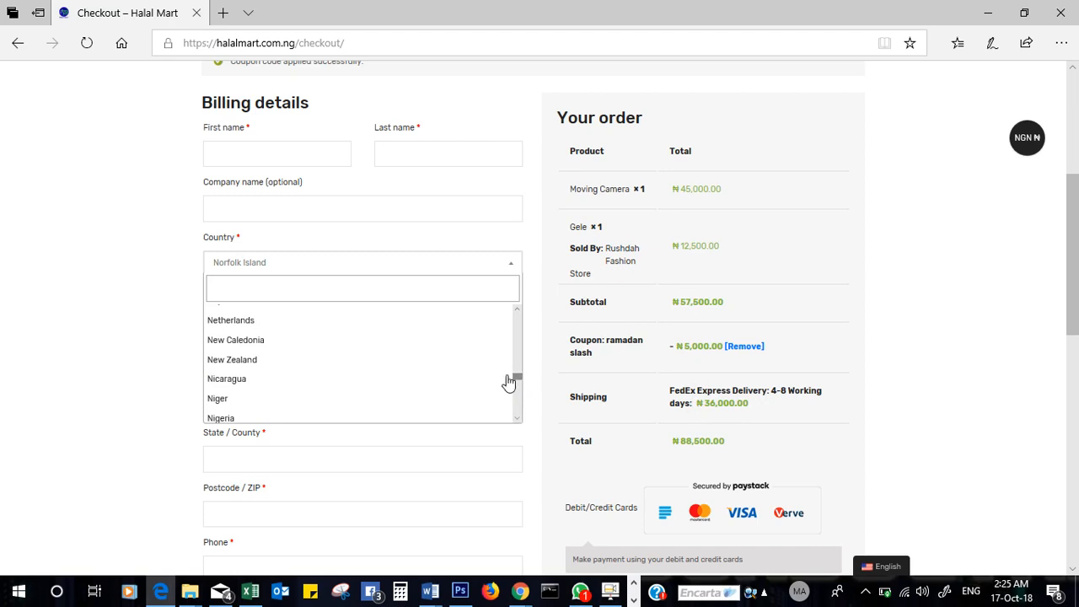
{"action": "left_click", "coordinate": [431, 419]}
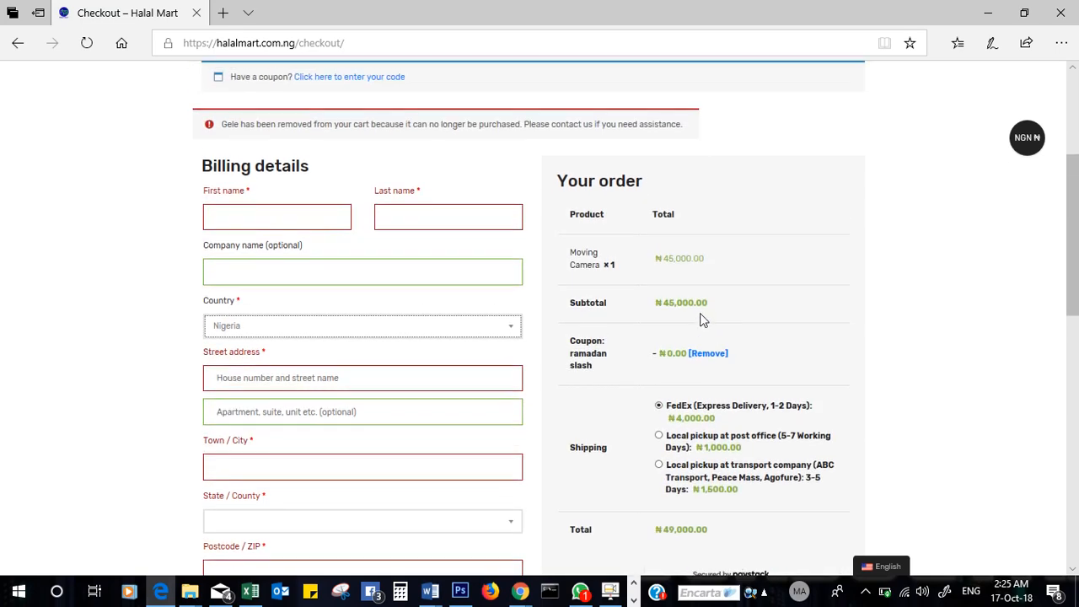
- Choose local pickup at the transport company for ₦1,500 shipping, making the total ₦46,500
{"action": "scroll", "coordinate": [1072, 256], "scroll_direction": "down", "scroll_amount": 2}
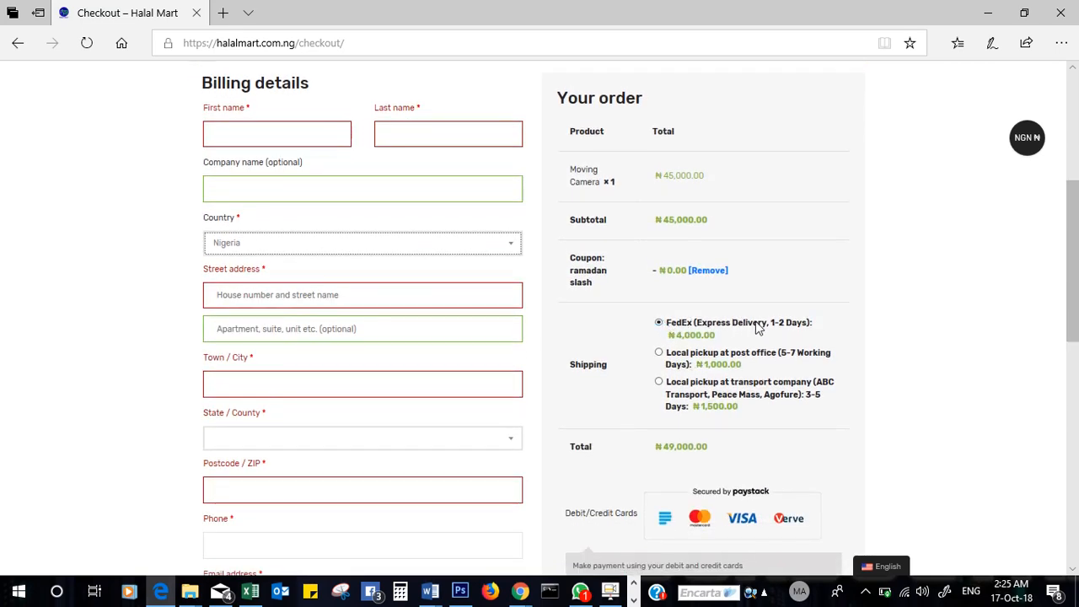
{"action": "left_click", "coordinate": [659, 353]}
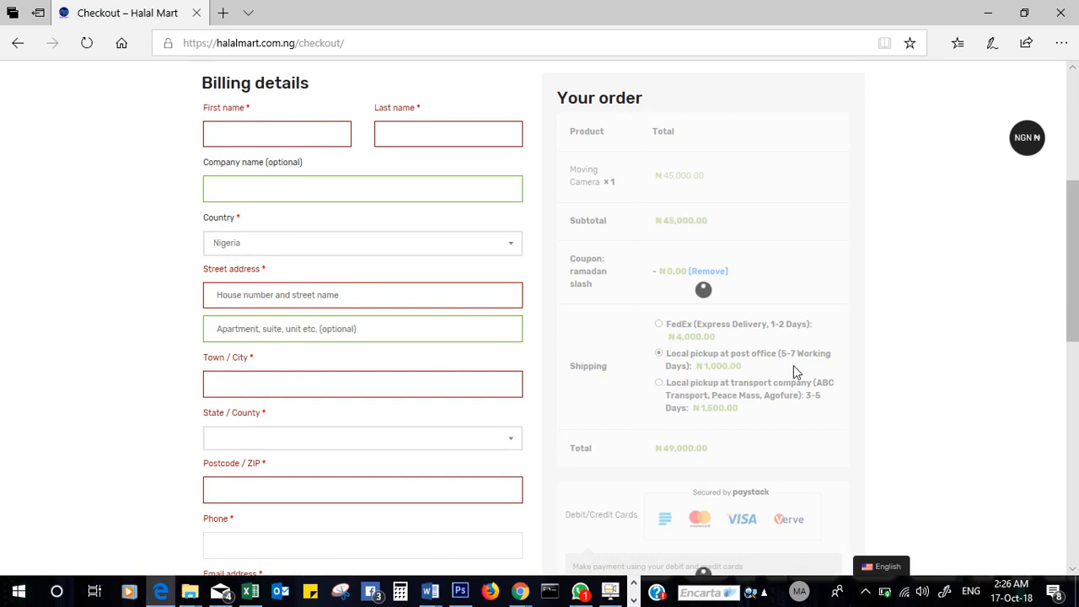
{"action": "scroll", "coordinate": [722, 371], "scroll_direction": "down", "scroll_amount": 1}
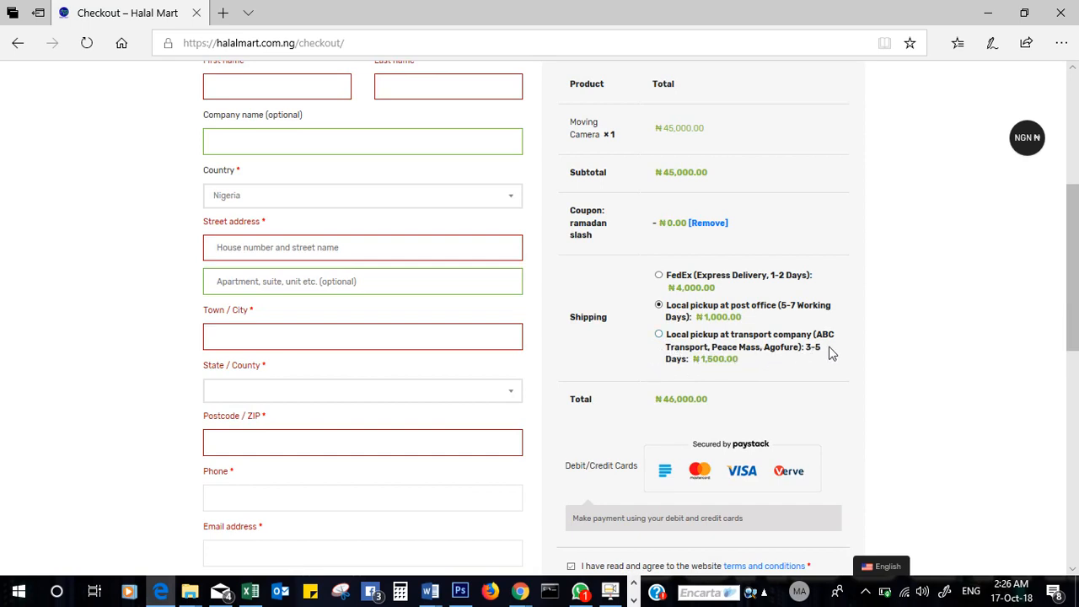
{"action": "left_click", "coordinate": [659, 336]}
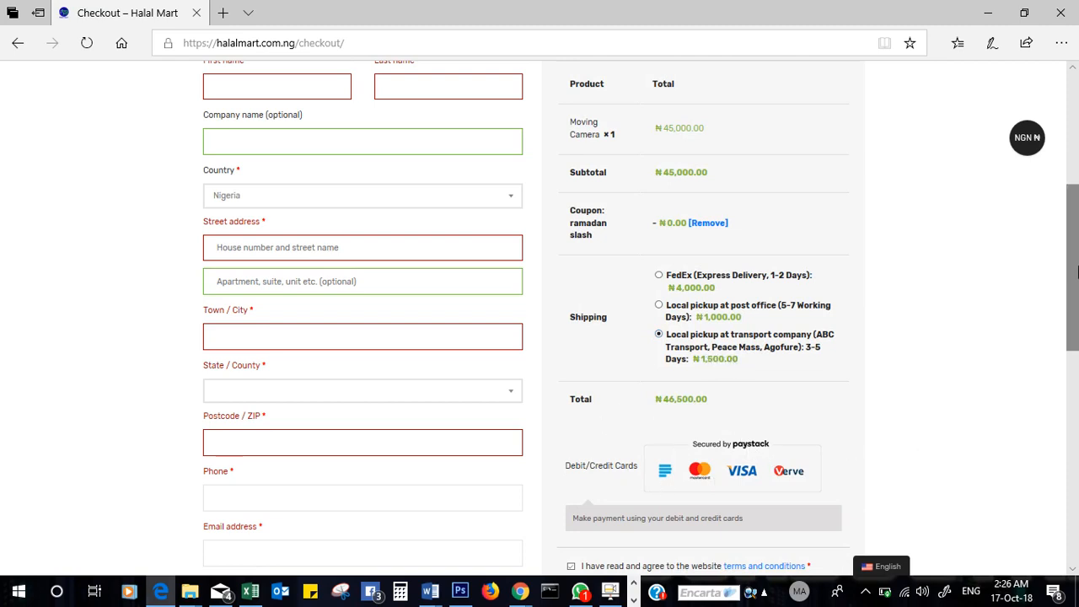
{"action": "left_click_drag", "start_coordinate": [1076, 270], "coordinate": [1076, 290]}
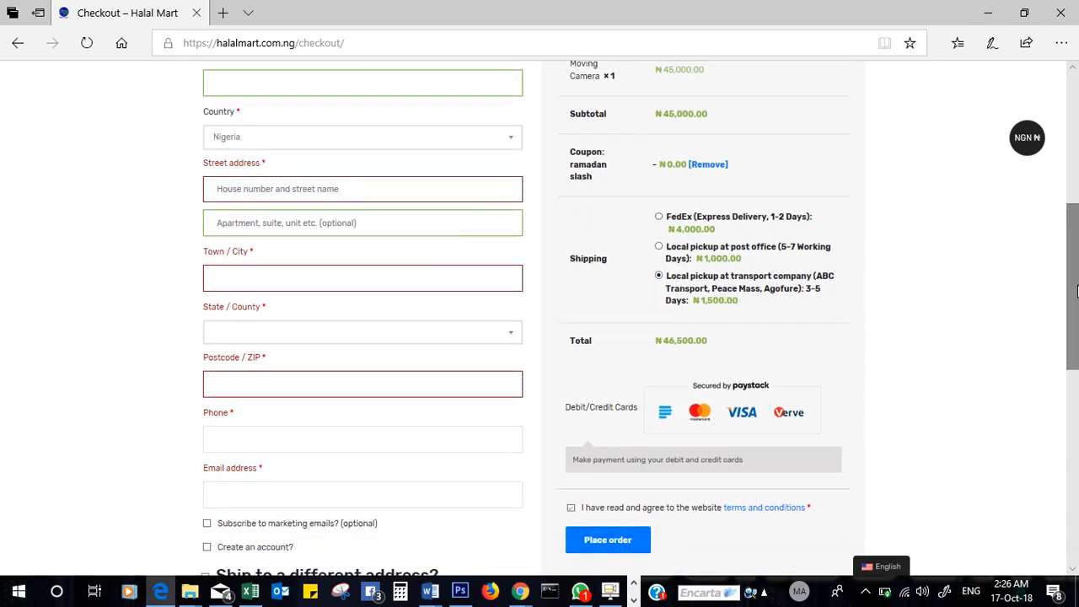
- Highlight the Subtotal amount in the order summary, then clear the selection
{"action": "scroll", "coordinate": [746, 360], "scroll_direction": "up", "scroll_amount": 2}
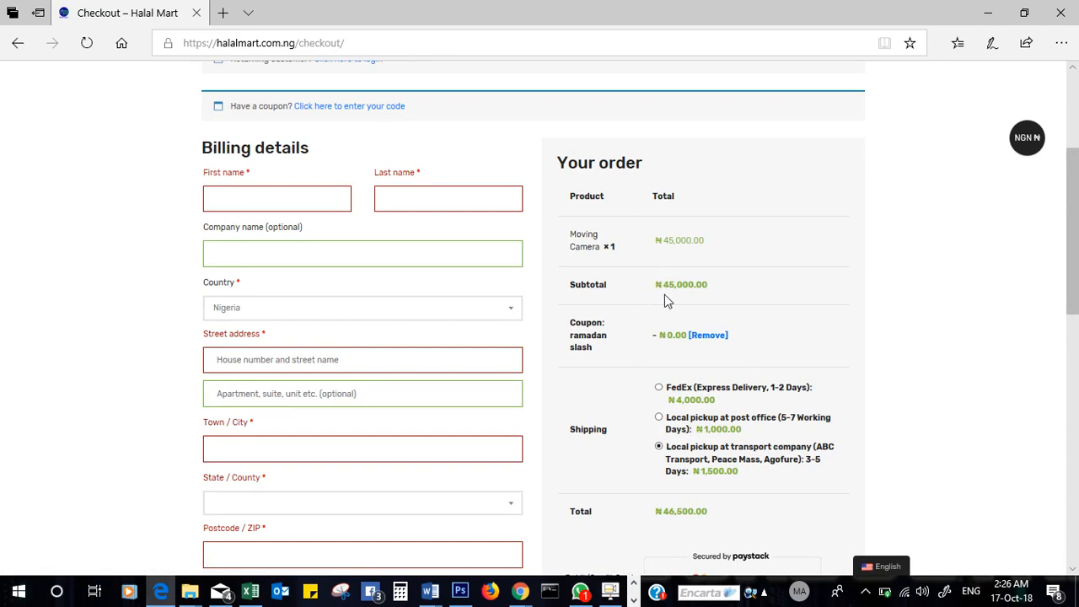
{"action": "left_click_drag", "start_coordinate": [664, 285], "coordinate": [710, 282]}
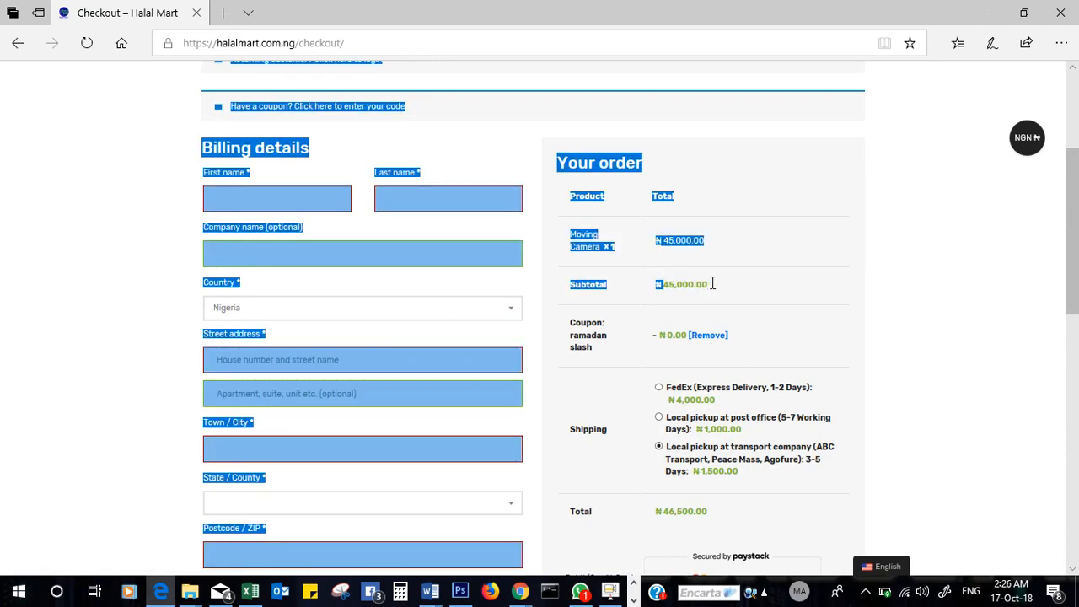
{"action": "left_click", "coordinate": [712, 284]}
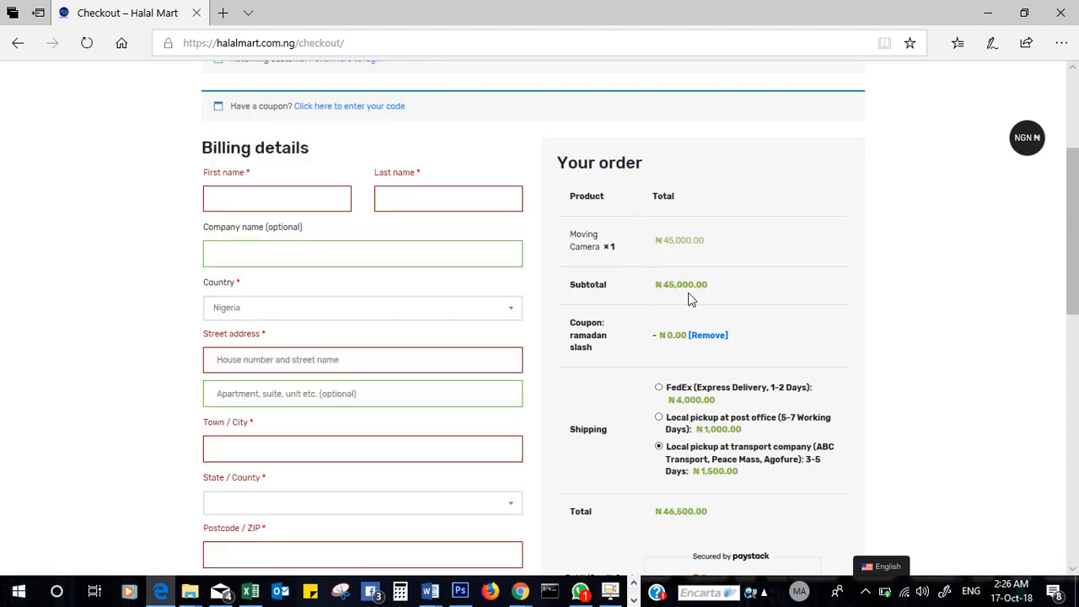
{"action": "left_click_drag", "start_coordinate": [662, 282], "coordinate": [696, 283]}
{"action": "left_click", "coordinate": [691, 298]}
- Submit Place order with an empty billing form, getting the coupon and required-field errors
{"action": "scroll", "coordinate": [1075, 362], "scroll_direction": "down", "scroll_amount": 4}
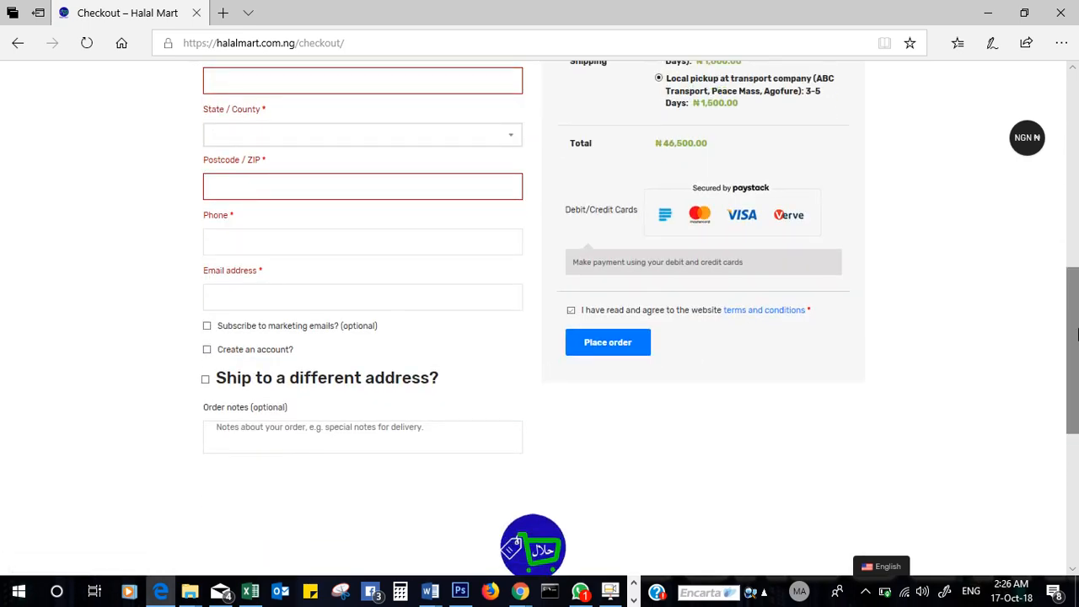
{"action": "scroll", "coordinate": [1075, 335], "scroll_direction": "up", "scroll_amount": 1}
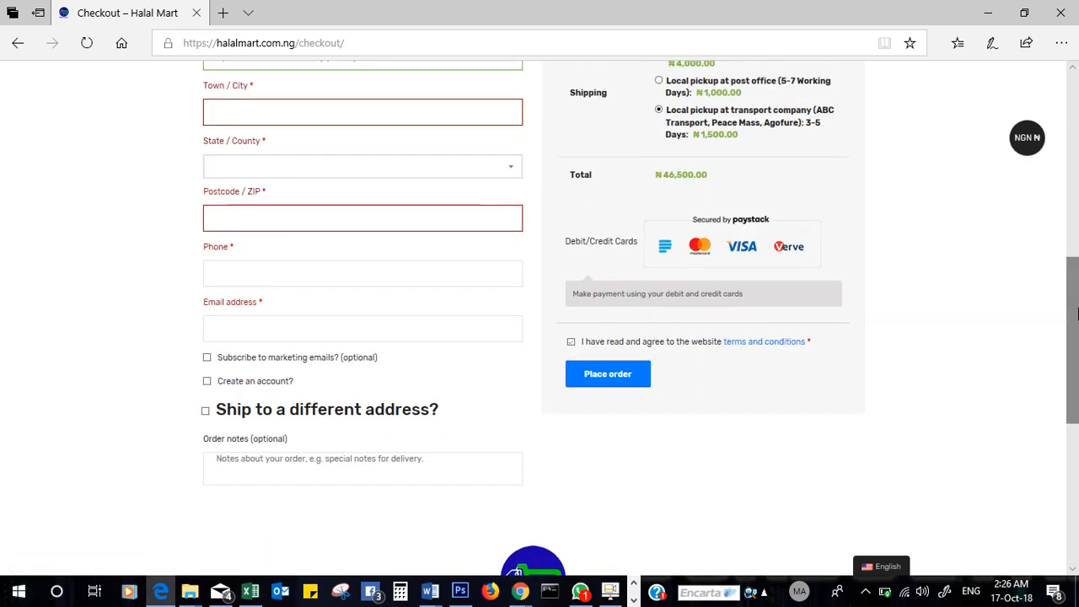
{"action": "left_click", "coordinate": [616, 376]}
{"action": "scroll", "coordinate": [1071, 304], "scroll_direction": "up", "scroll_amount": 1}
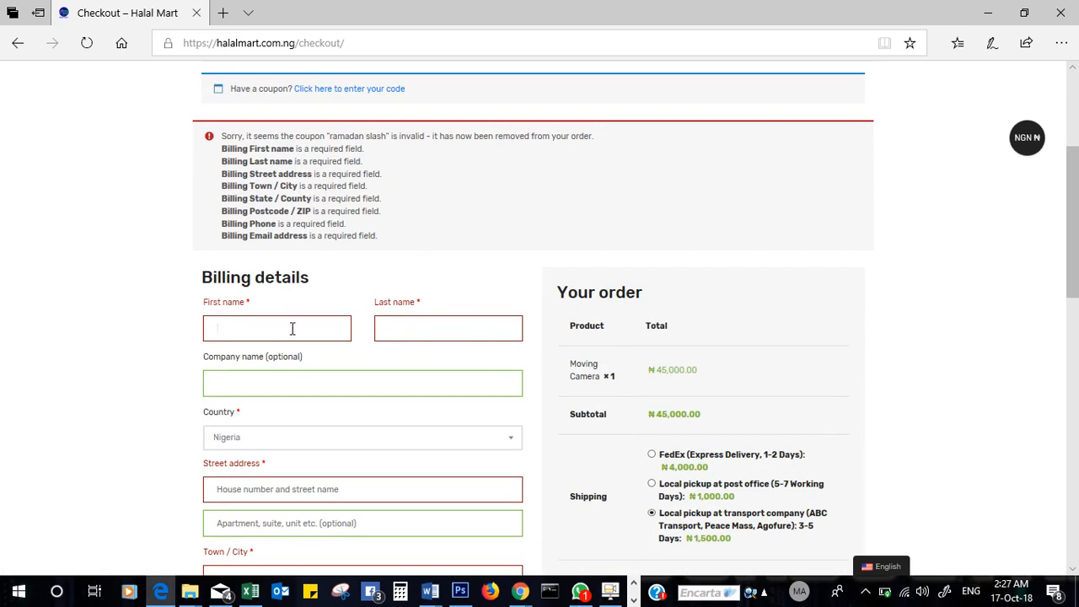
- Fill First name, Last name, Street address and Town / City with placeholder text
{"action": "type", "text": "asdasd"}
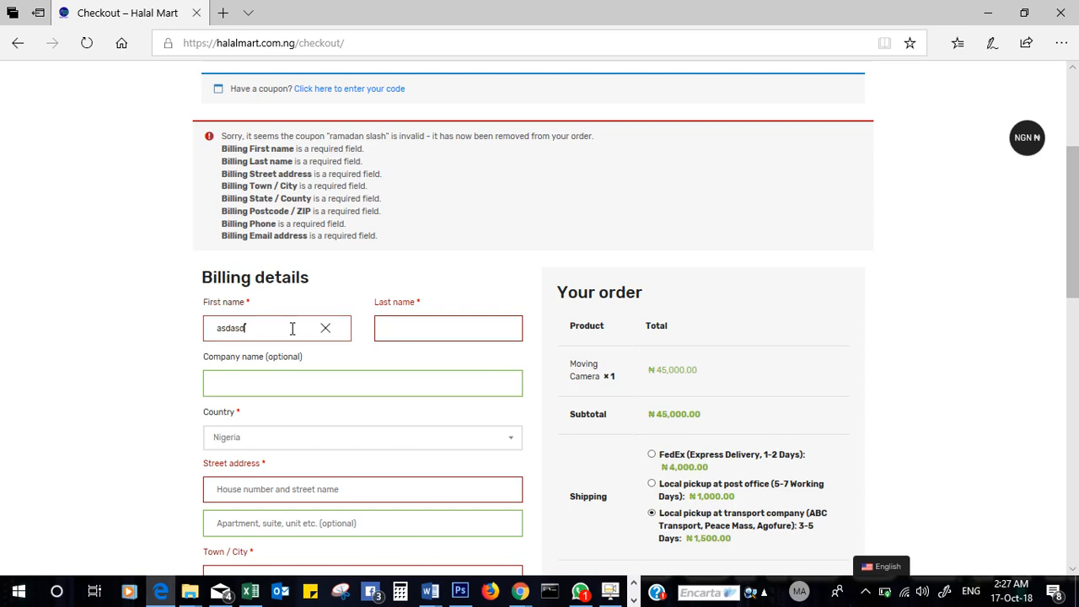
{"action": "key", "text": "Tab"}
{"action": "type", "text": "asjdasd"}
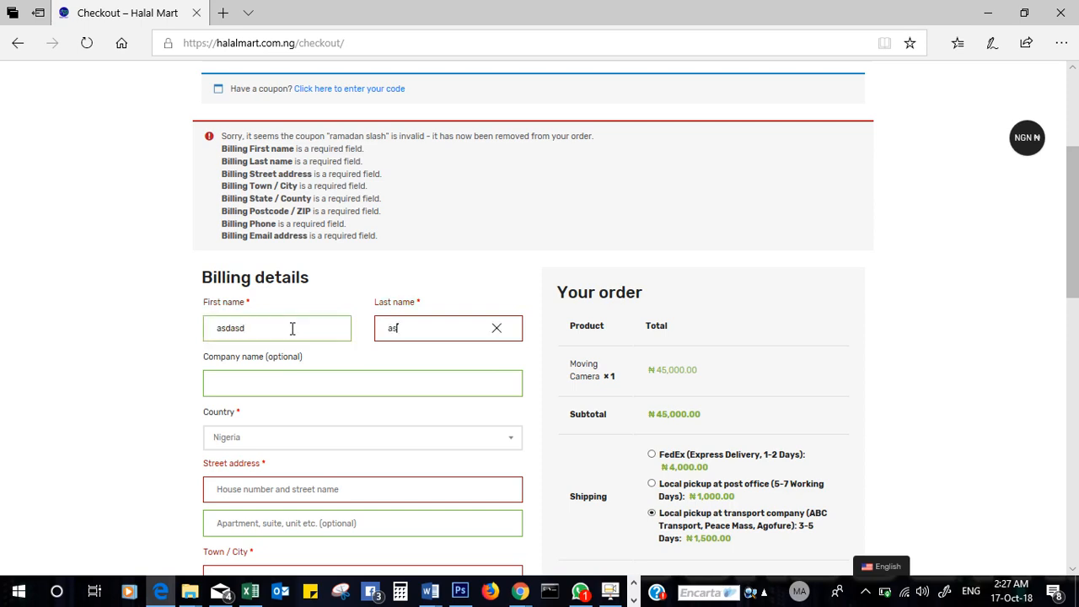
{"action": "key", "text": "Tab"}
{"action": "key", "text": "Tab"}
{"action": "key", "text": "Tab"}
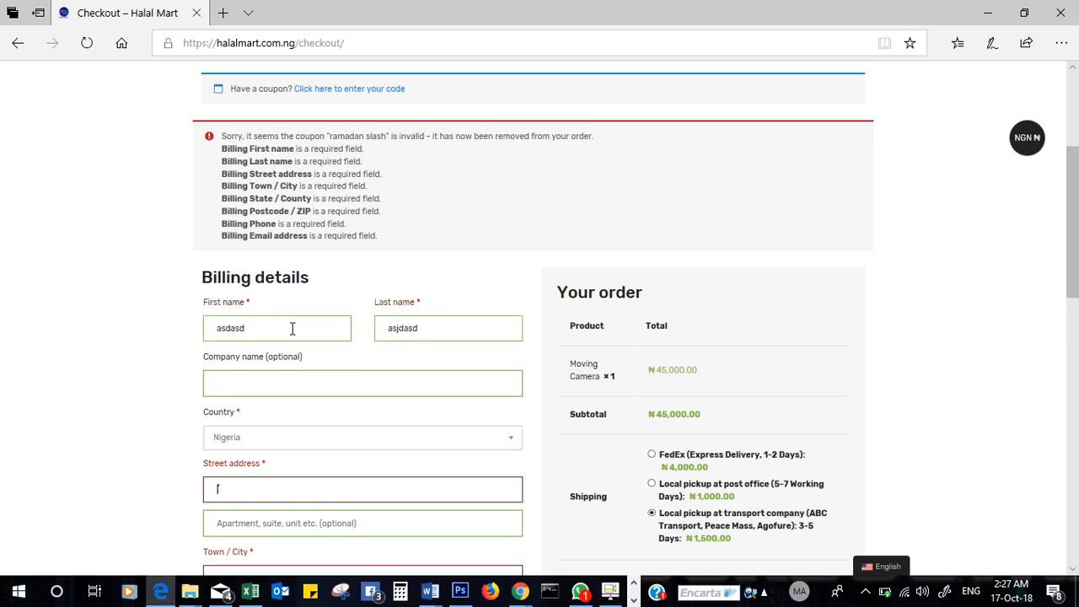
{"action": "type", "text": "asdasdiu"}
{"action": "key", "text": "Tab"}
{"action": "key", "text": "Tab"}
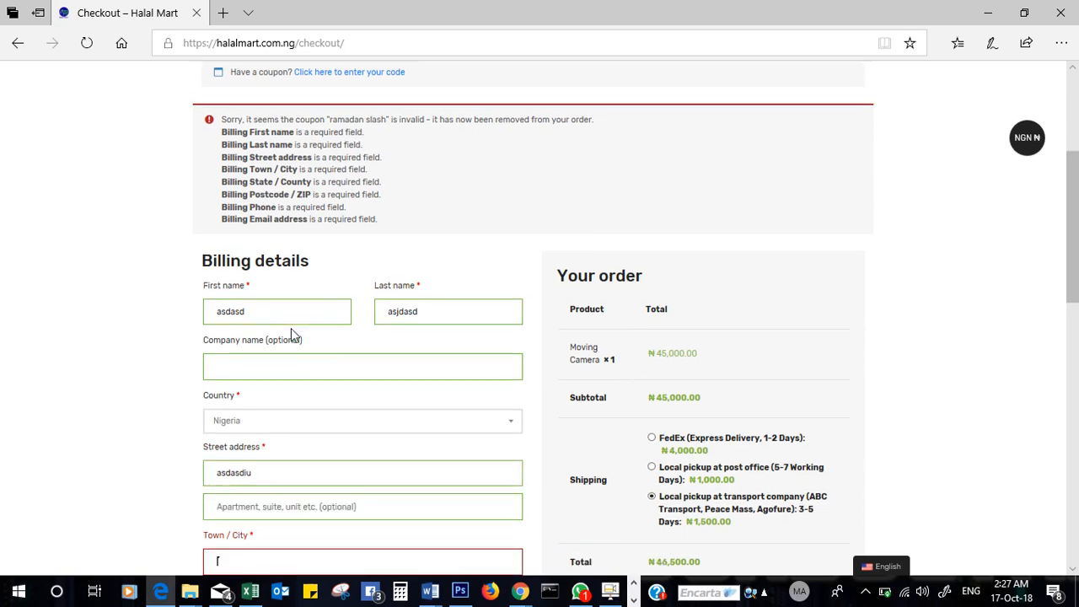
{"action": "type", "text": "isaduasd"}
{"action": "key", "text": "Tab"}
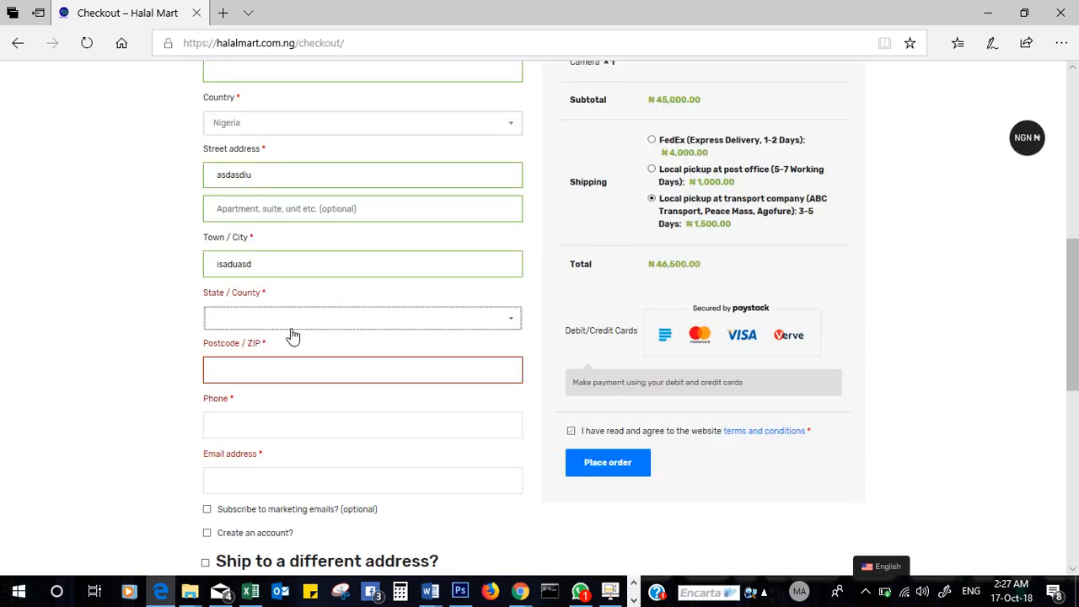
- Choose Anambra as state, enter a postcode and phone number, and autofill the saved e-mail
{"action": "left_click", "coordinate": [287, 323]}
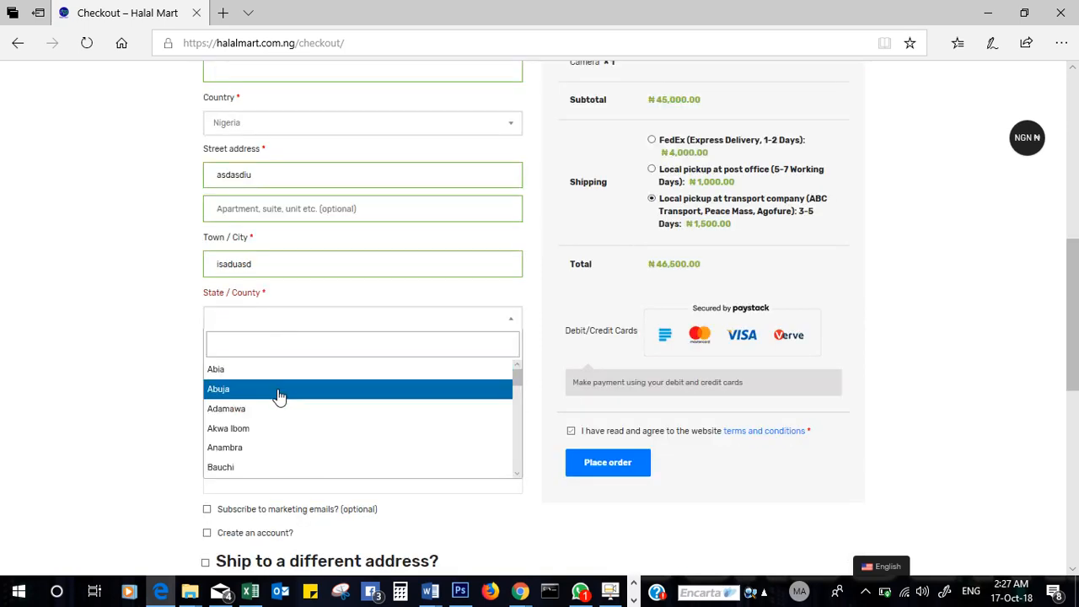
{"action": "left_click", "coordinate": [305, 449]}
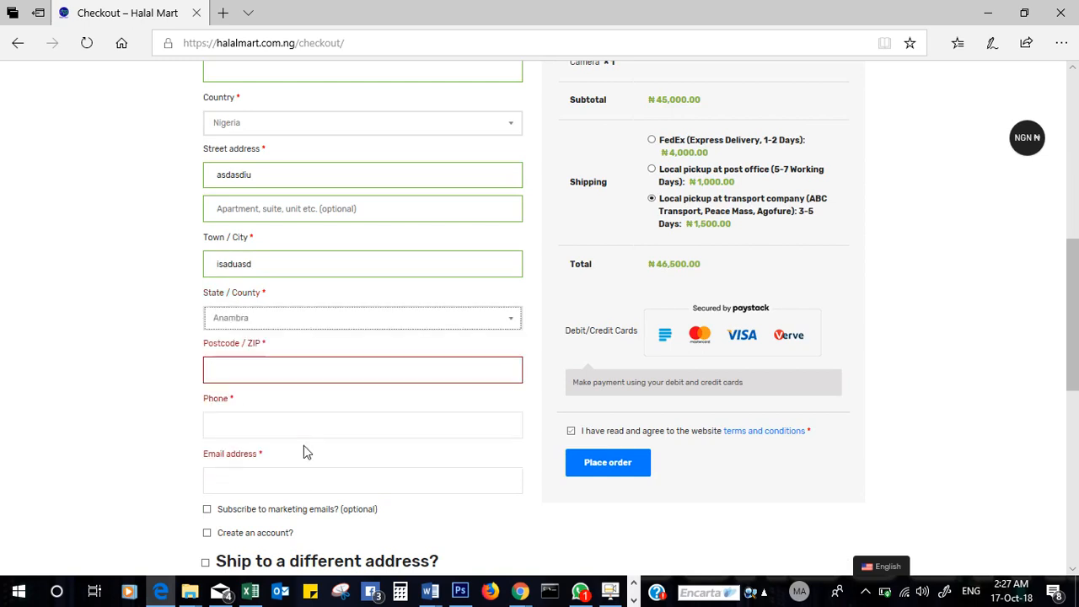
{"action": "left_click", "coordinate": [310, 368]}
{"action": "type", "text": "5"}
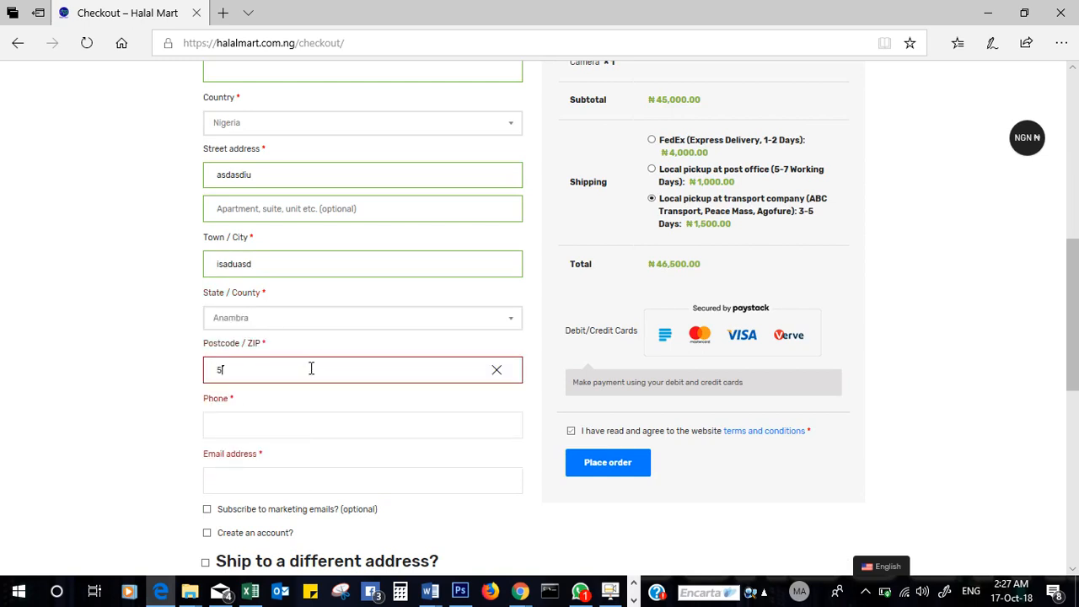
{"action": "type", "text": "2550"}
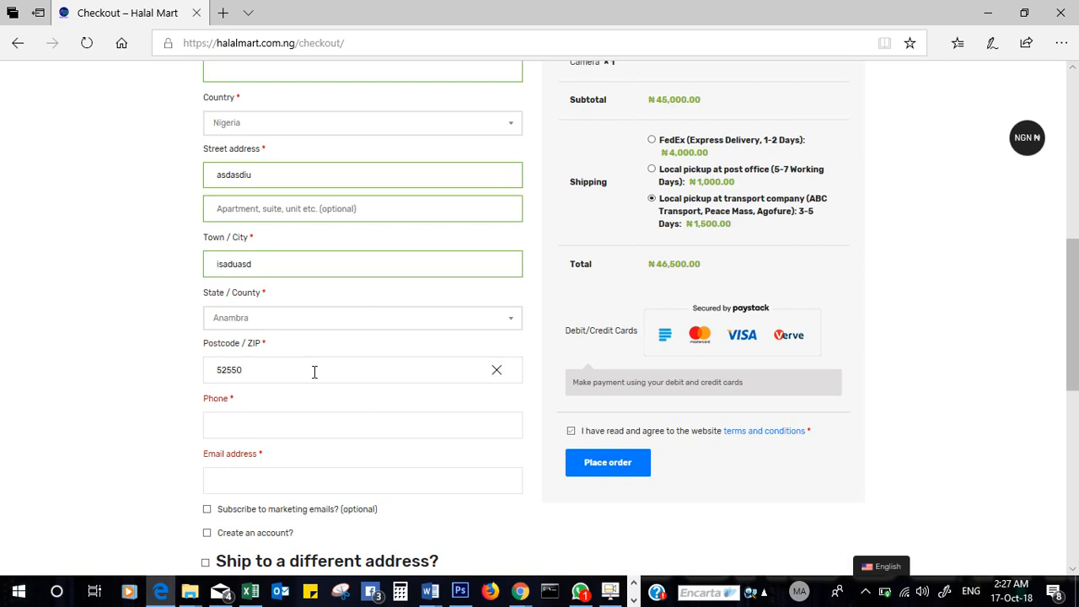
{"action": "left_click", "coordinate": [322, 428]}
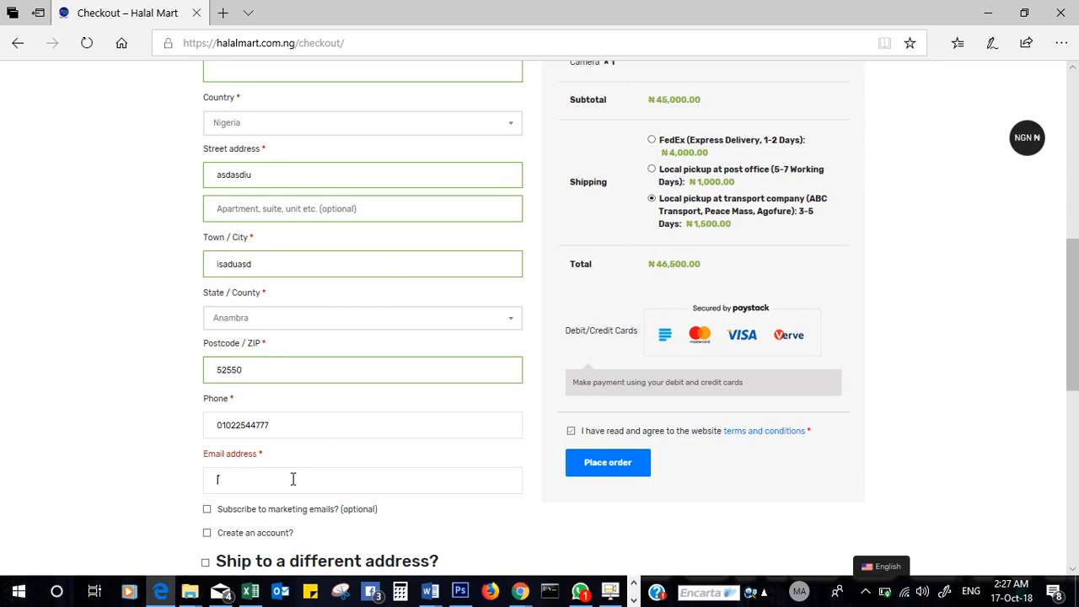
{"action": "left_click", "coordinate": [293, 479]}
{"action": "left_click", "coordinate": [267, 521]}
{"action": "scroll", "coordinate": [264, 441], "scroll_direction": "down", "scroll_amount": 2}
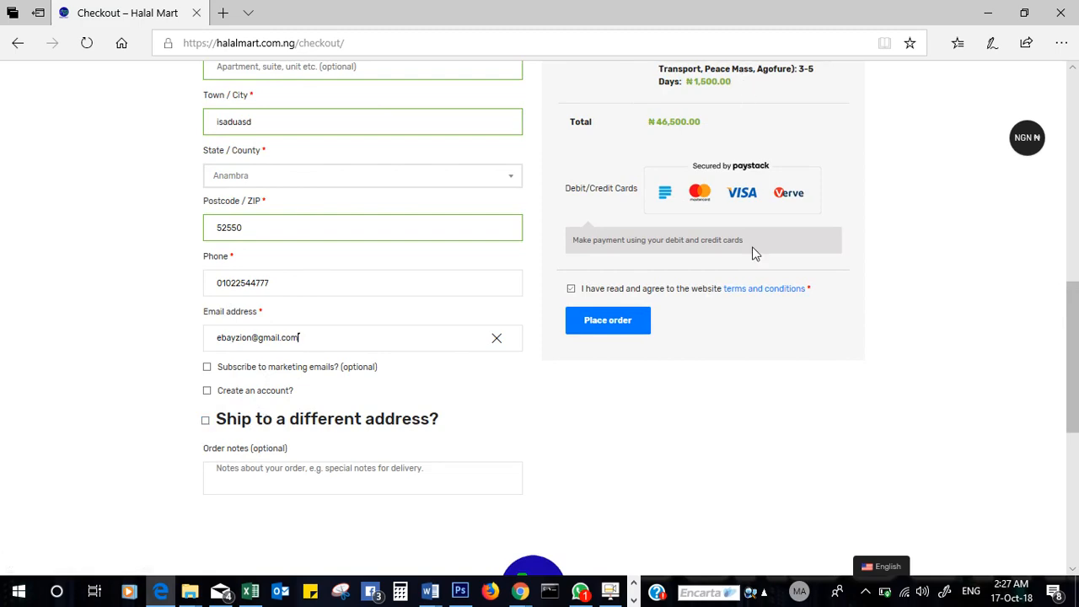
{"action": "left_click_drag", "start_coordinate": [1076, 374], "coordinate": [1075, 335]}
- Place the ₦46,500.00 order and press Pay Now to begin Paystack payment
{"action": "left_click", "coordinate": [618, 456]}
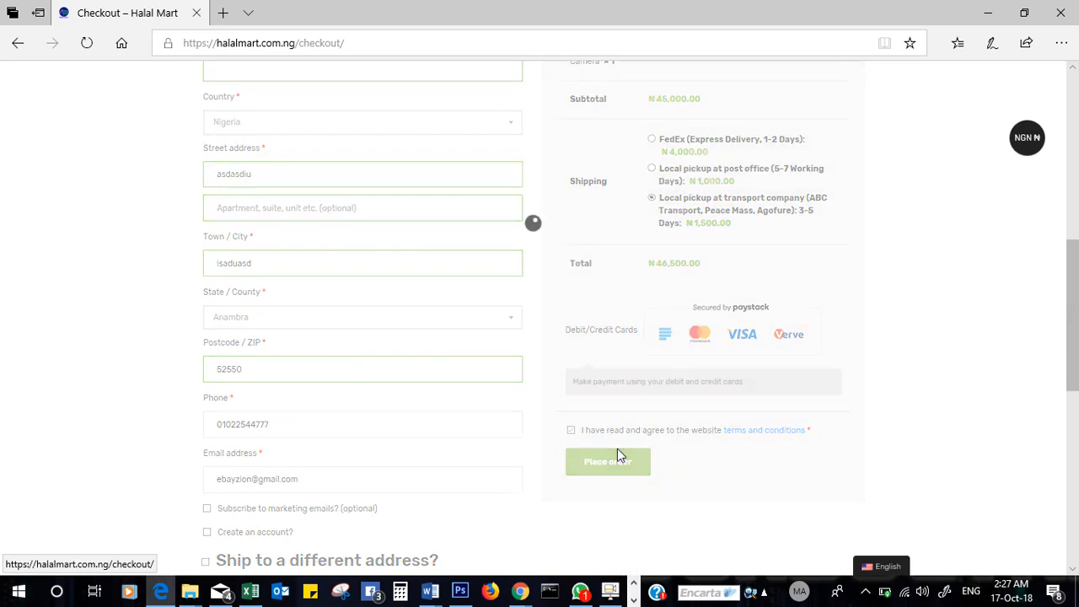
{"action": "left_click_drag", "start_coordinate": [1077, 299], "coordinate": [1077, 263]}
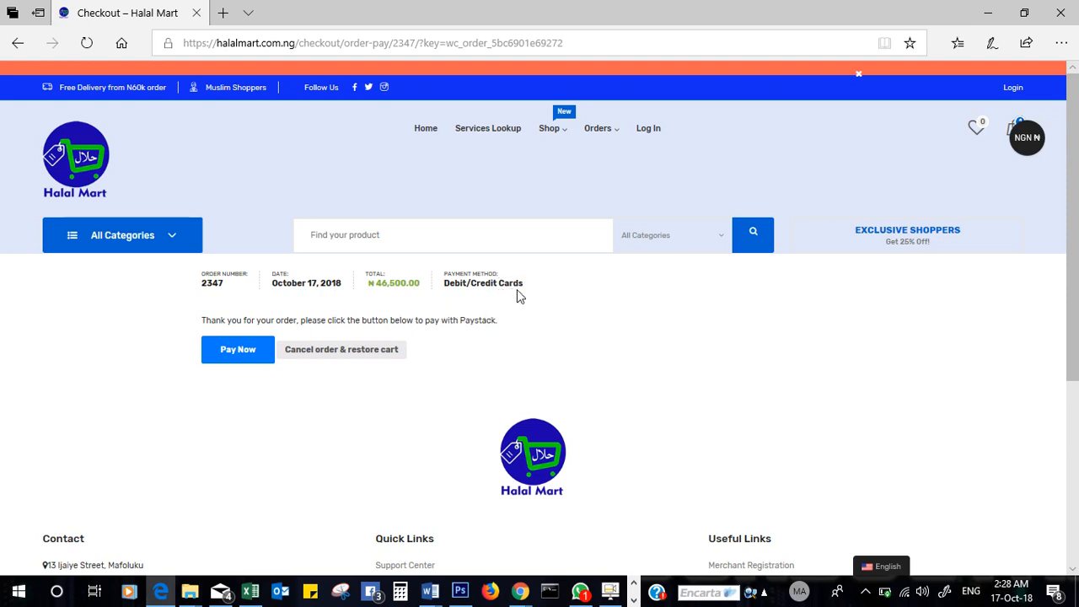
{"action": "left_click", "coordinate": [232, 351]}
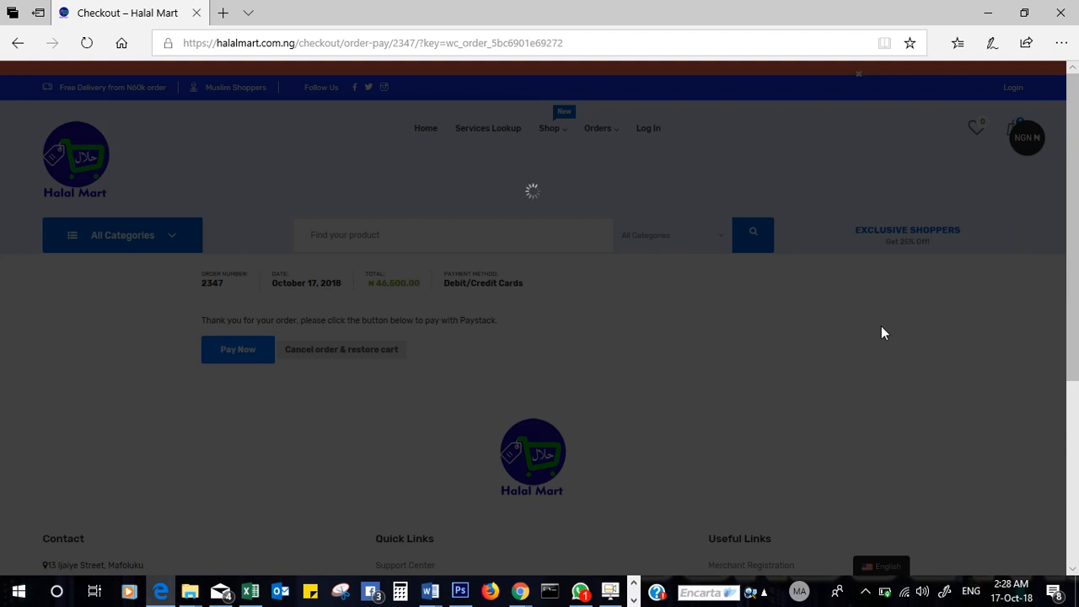
- Reload the payment page and retry Pay Now, using Reload in the Paystack error box
{"action": "scroll", "coordinate": [1077, 425], "scroll_direction": "down", "scroll_amount": 3}
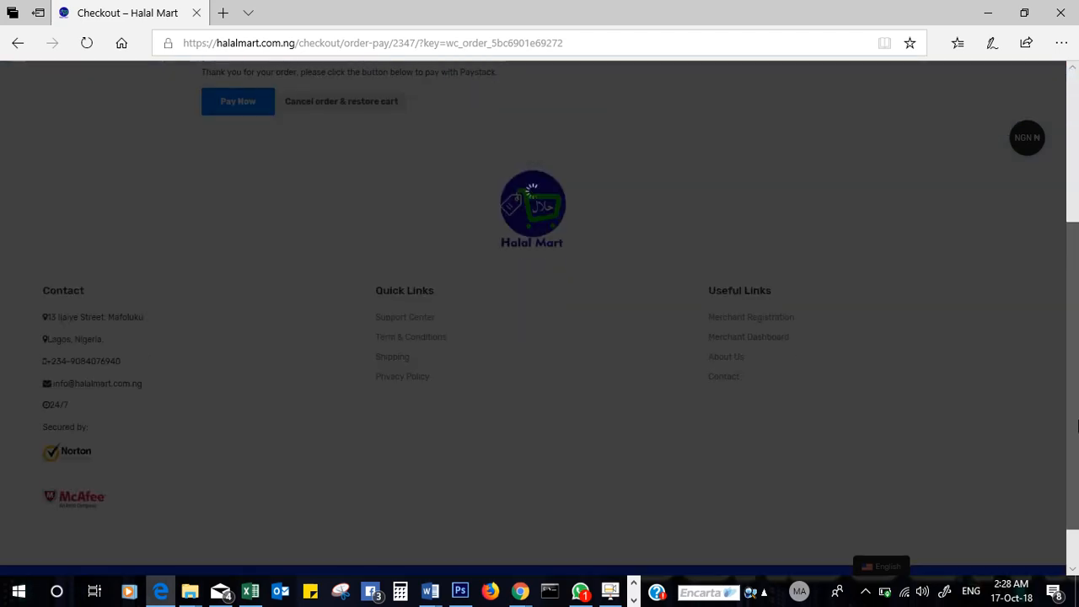
{"action": "scroll", "coordinate": [1077, 426], "scroll_direction": "up", "scroll_amount": 4}
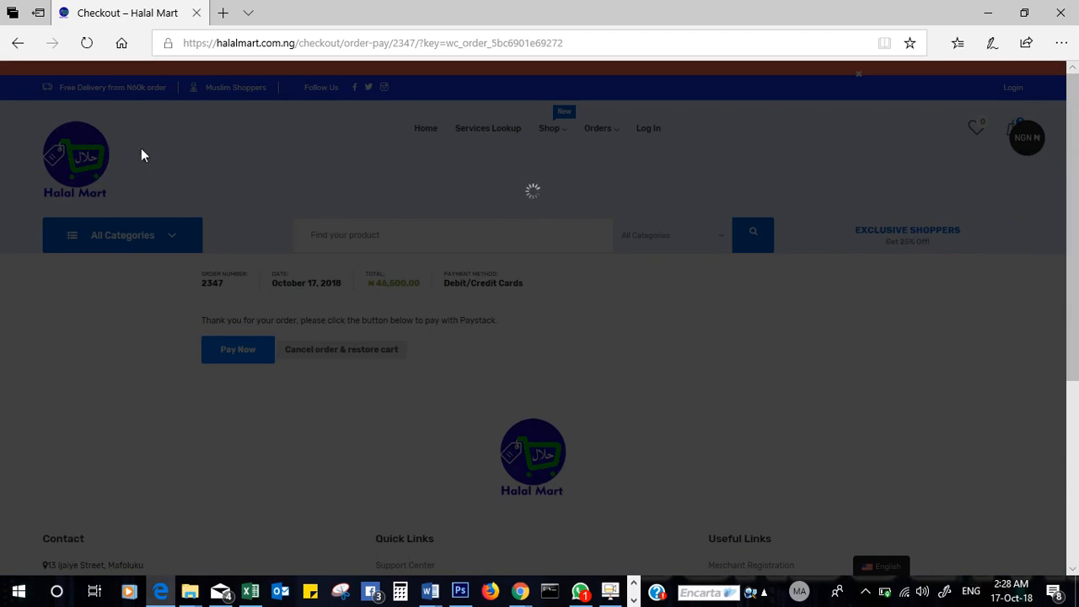
{"action": "left_click", "coordinate": [87, 42]}
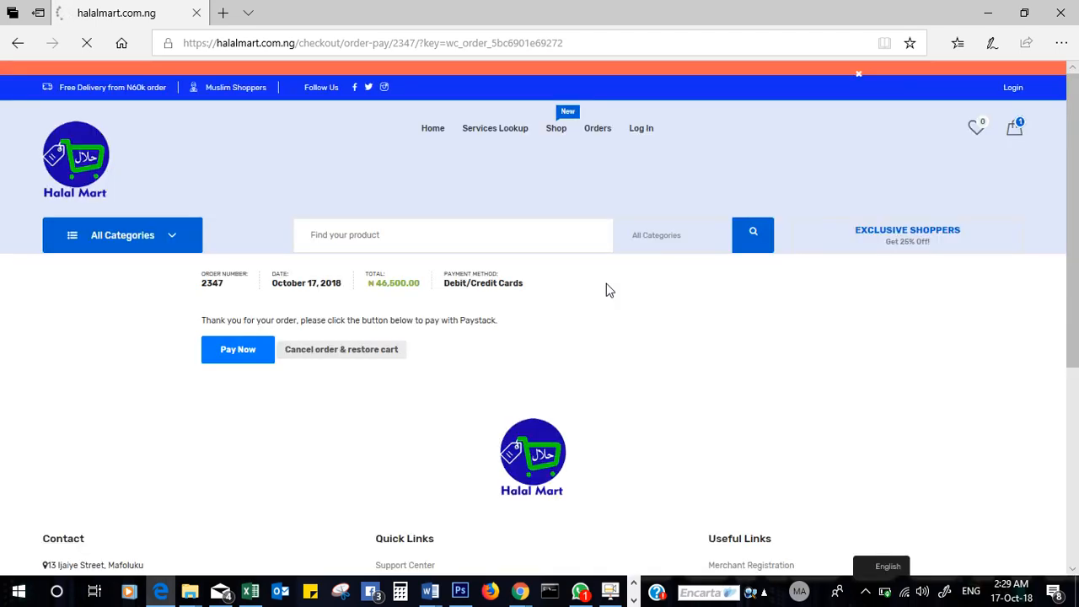
{"action": "left_click", "coordinate": [240, 352]}
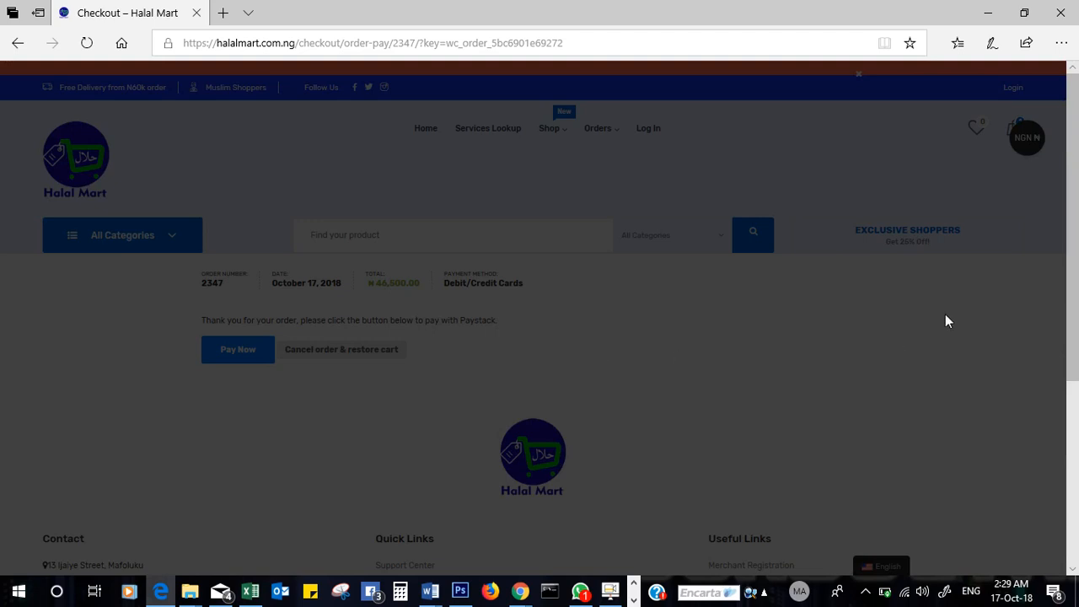
{"action": "scroll", "coordinate": [1077, 413], "scroll_direction": "down", "scroll_amount": 3}
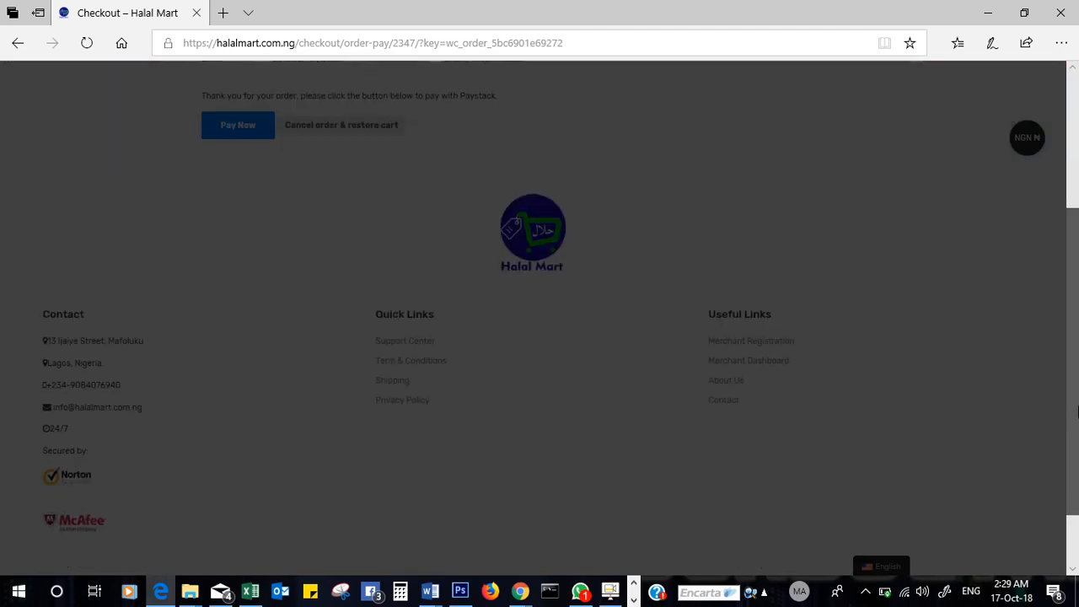
{"action": "scroll", "coordinate": [1077, 410], "scroll_direction": "up", "scroll_amount": 3}
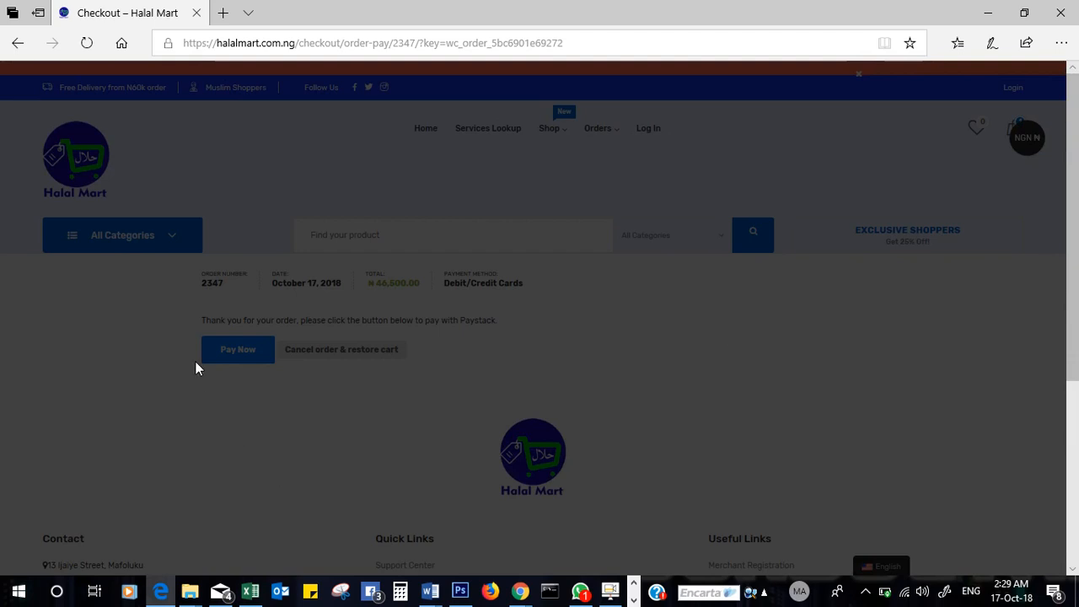
{"action": "left_click", "coordinate": [89, 43]}
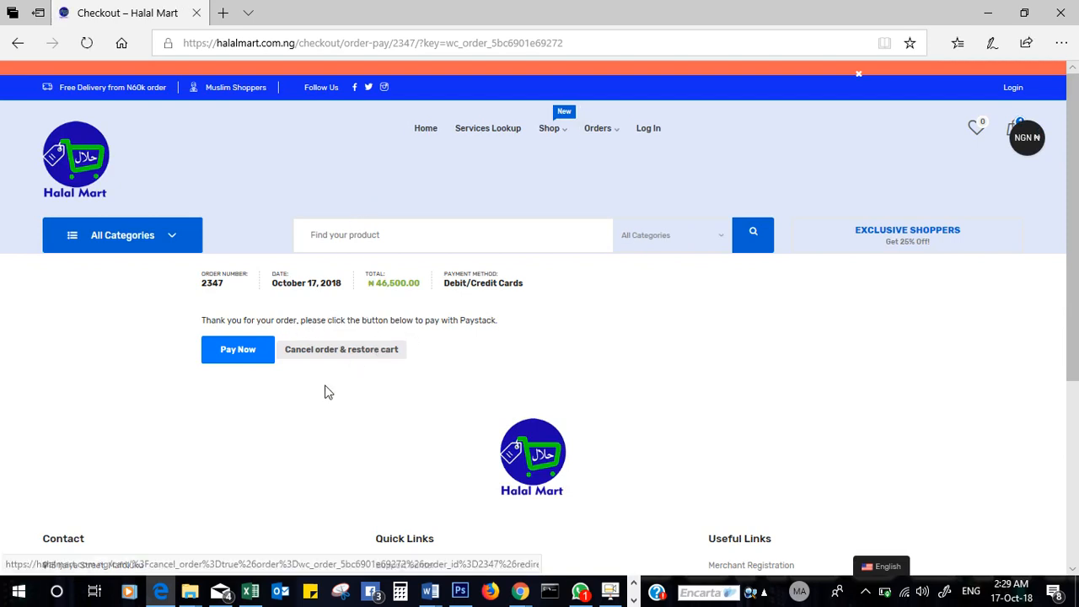
{"action": "left_click", "coordinate": [238, 352]}
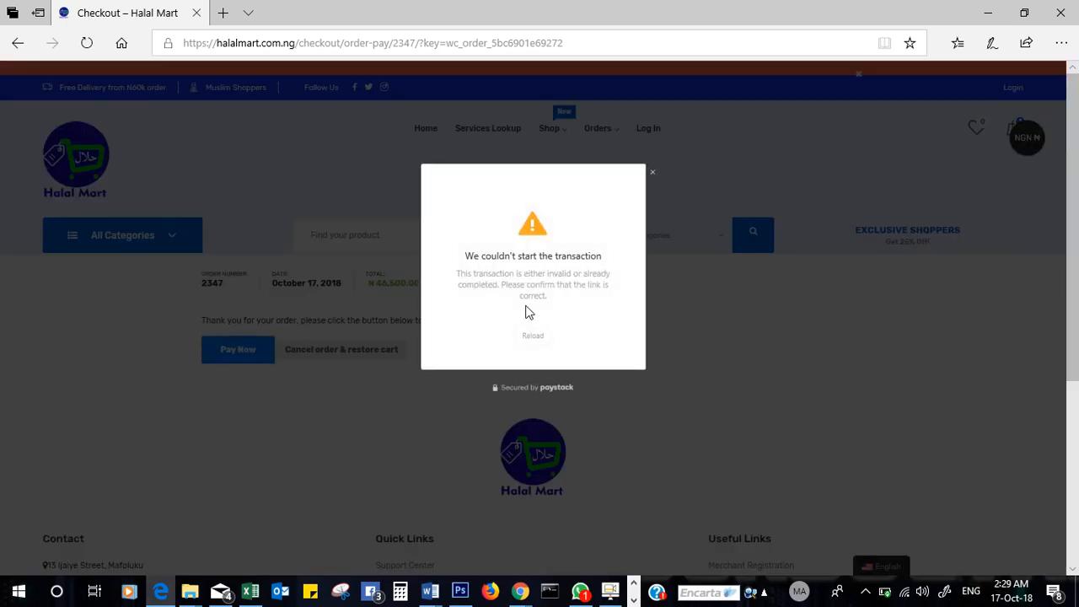
{"action": "left_click", "coordinate": [533, 335]}
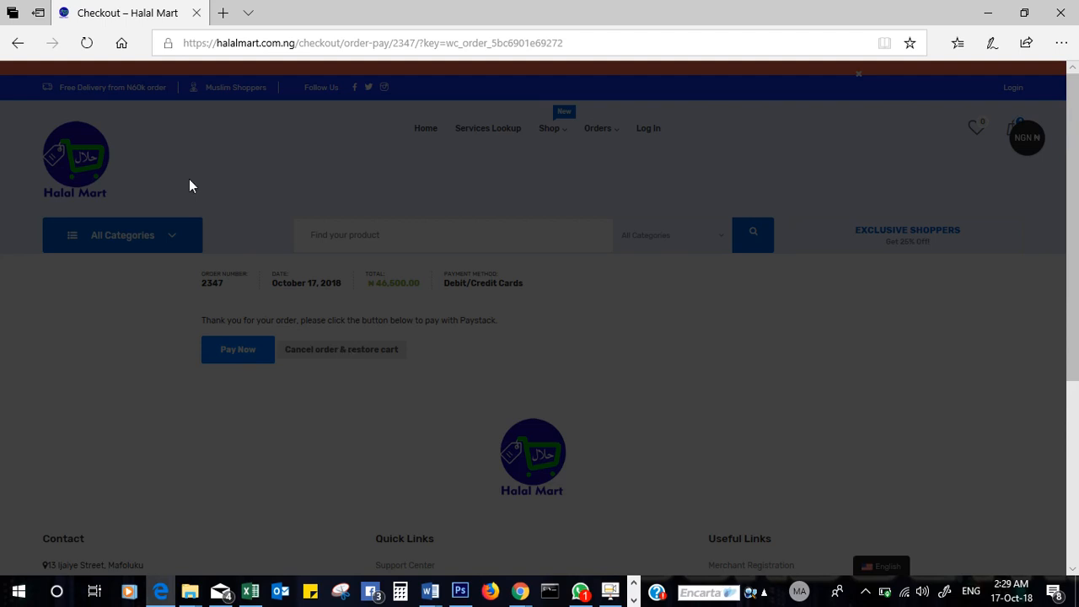
{"action": "left_click", "coordinate": [85, 43]}
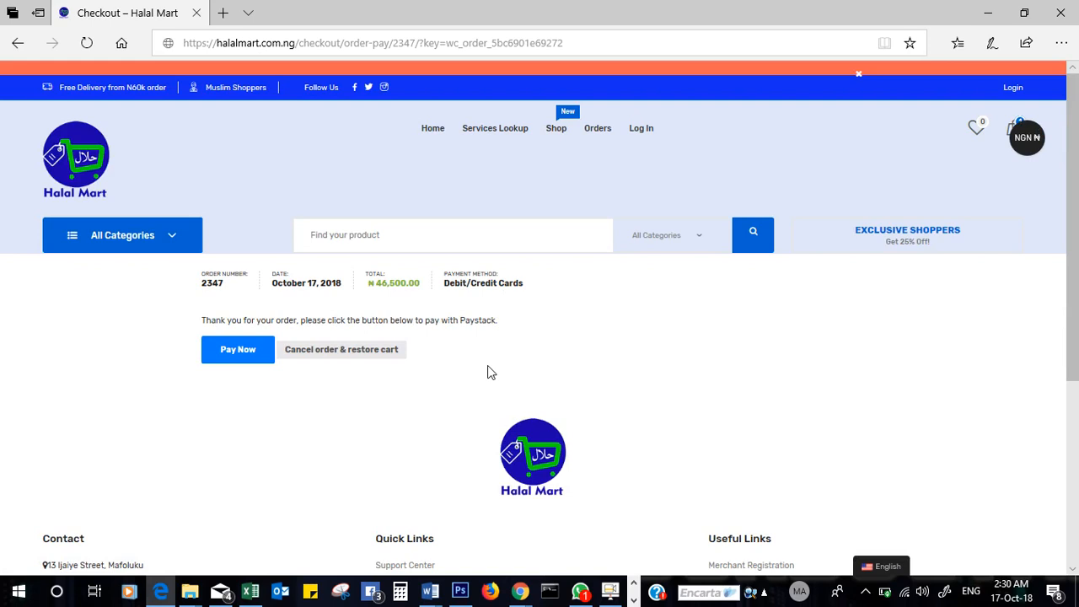
- Cancel the order to restore Moving Camera to the cart, then minimise Edge
{"action": "left_click", "coordinate": [341, 349]}
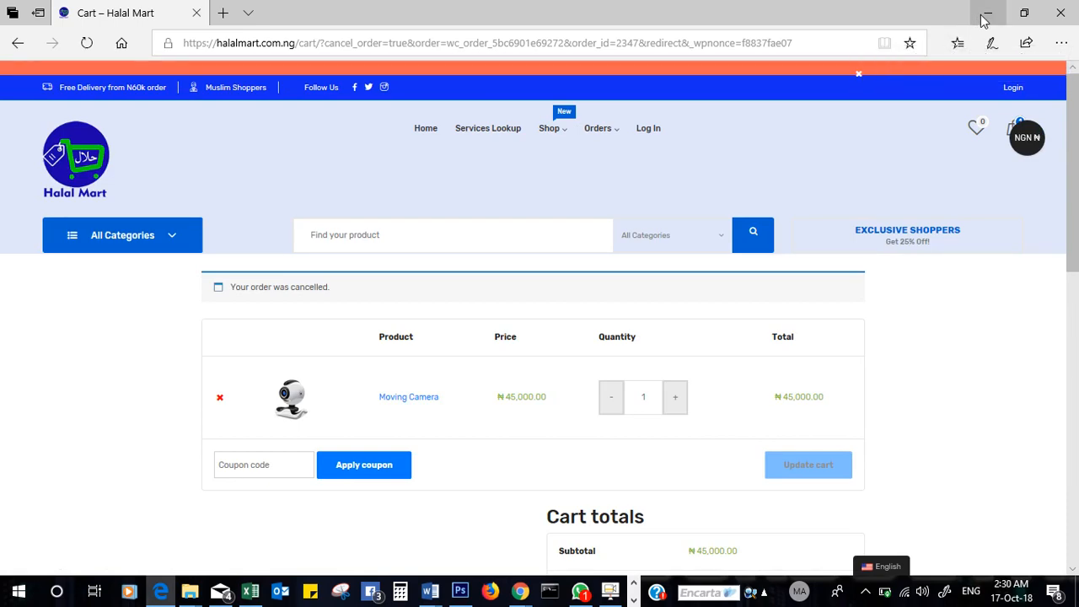
{"action": "left_click", "coordinate": [987, 13]}
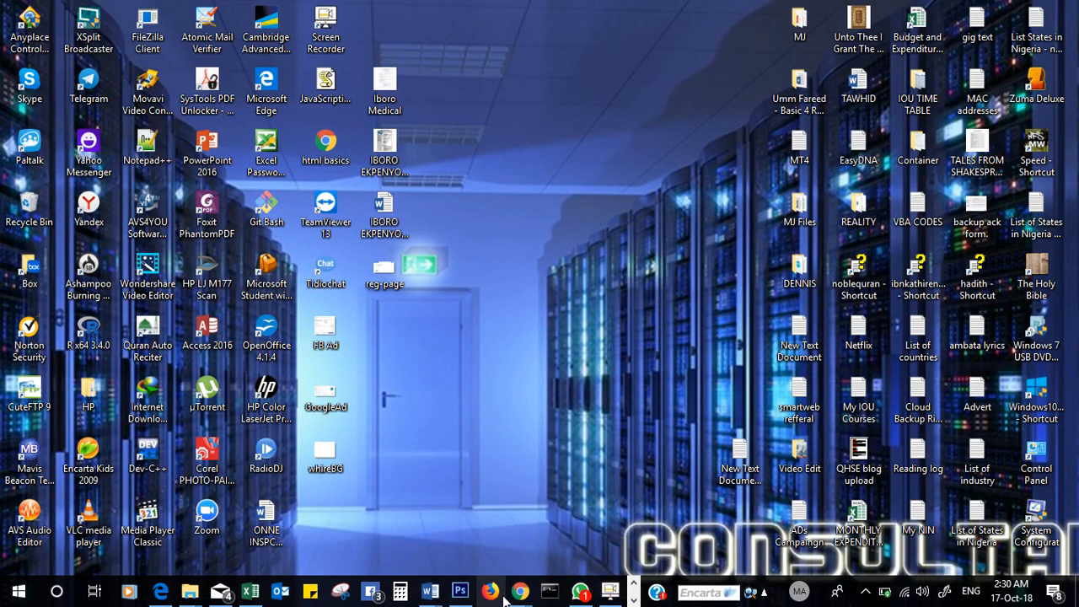
- Switch to the Chrome vendor dashboard and open Stats / Reports > Overview
{"action": "mouse_move", "coordinate": [520, 592]}
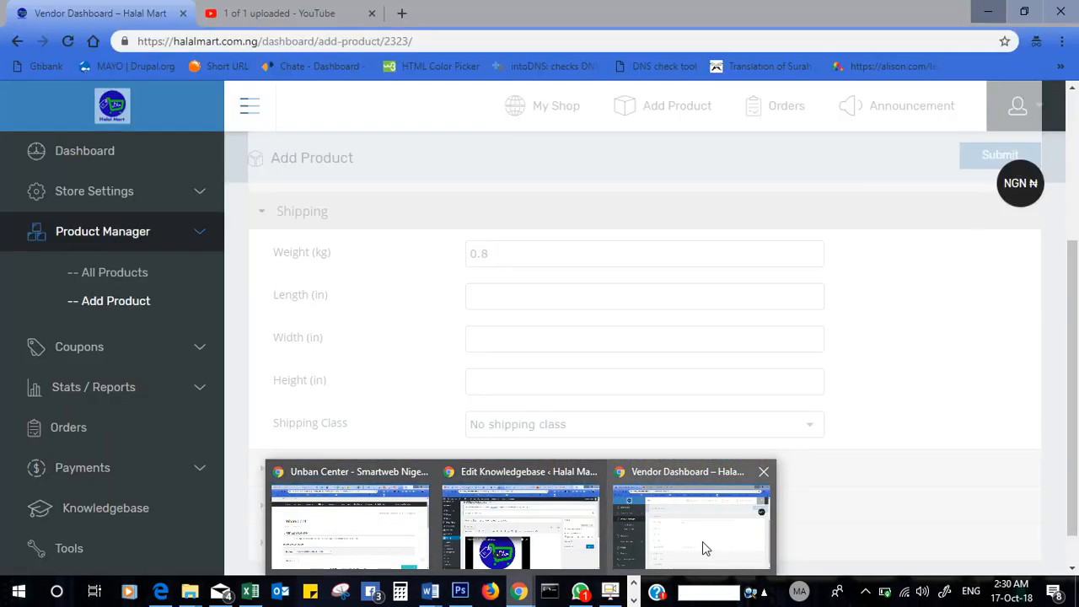
{"action": "left_click", "coordinate": [702, 543]}
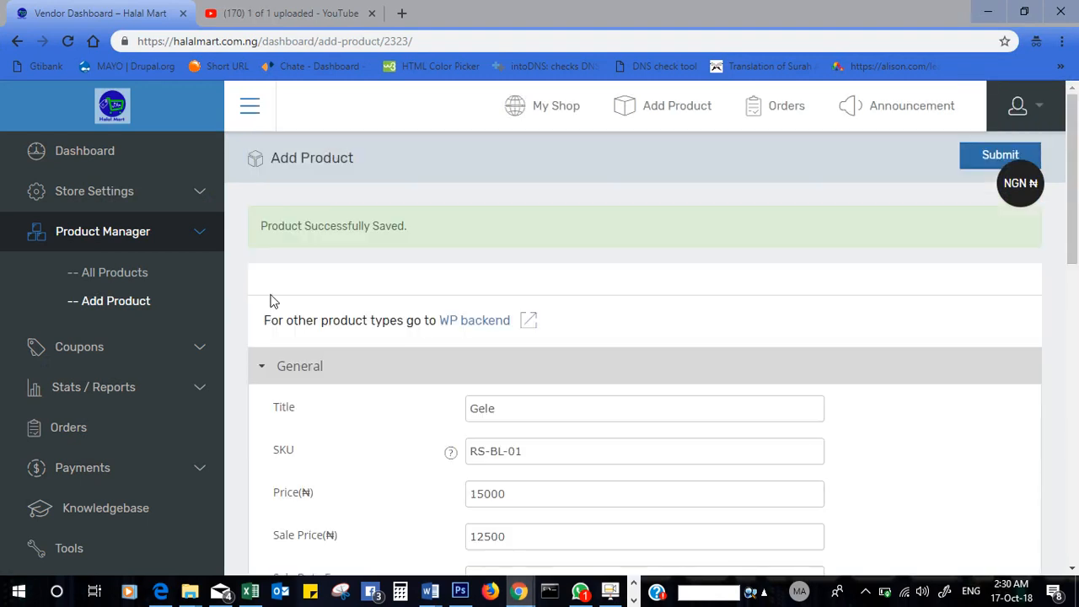
{"action": "left_click", "coordinate": [187, 344]}
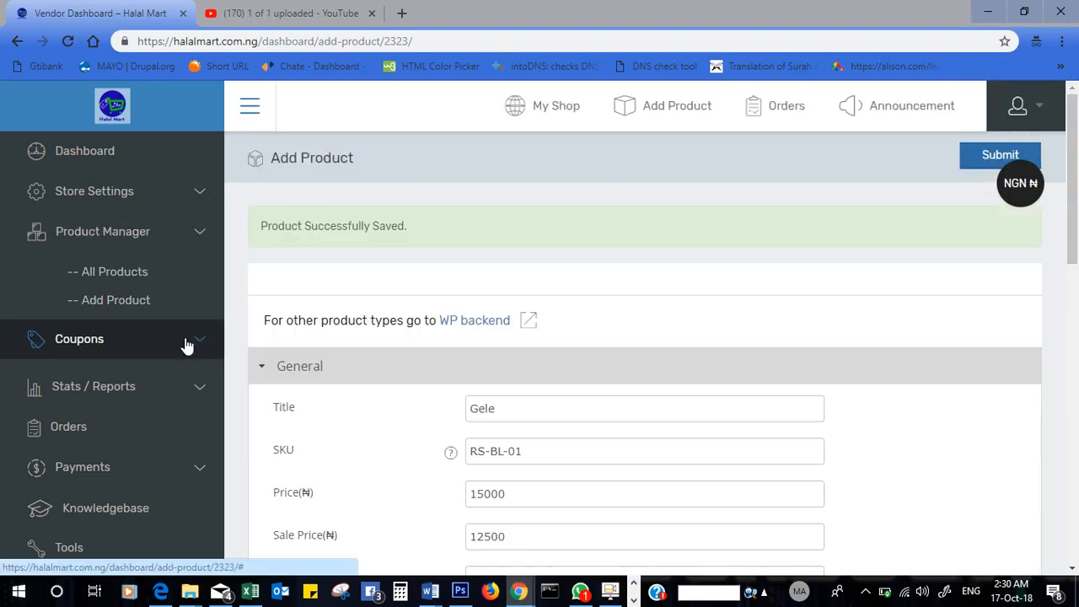
{"action": "left_click", "coordinate": [170, 392]}
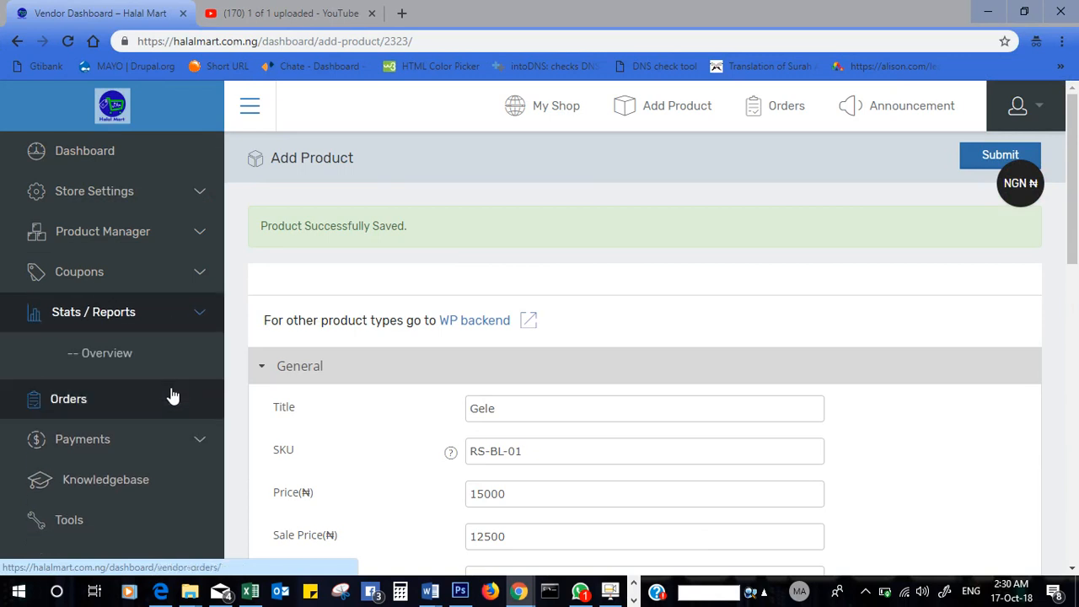
{"action": "left_click", "coordinate": [120, 354]}
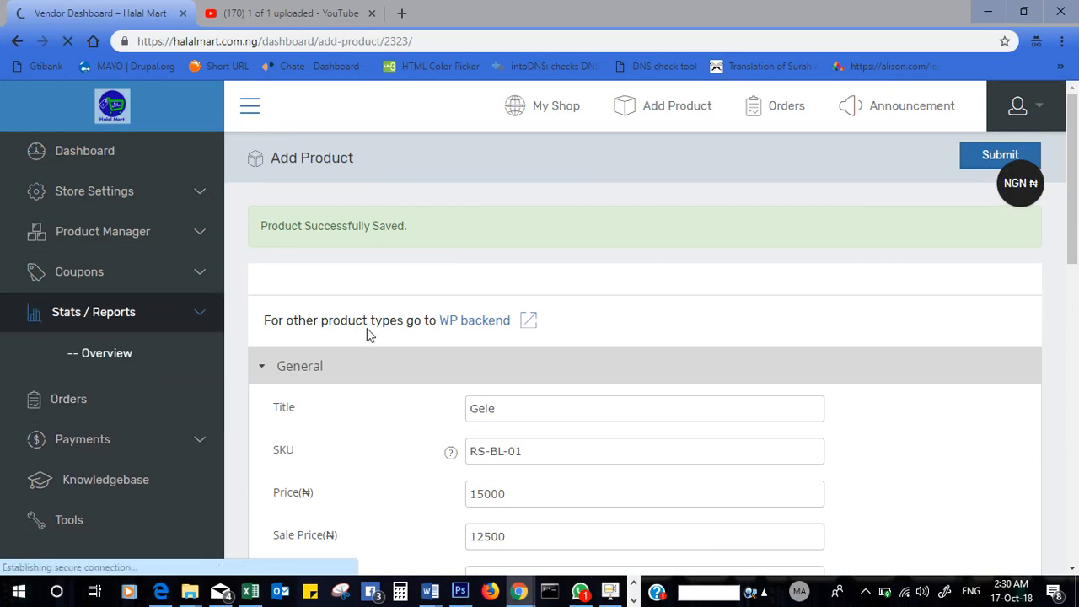
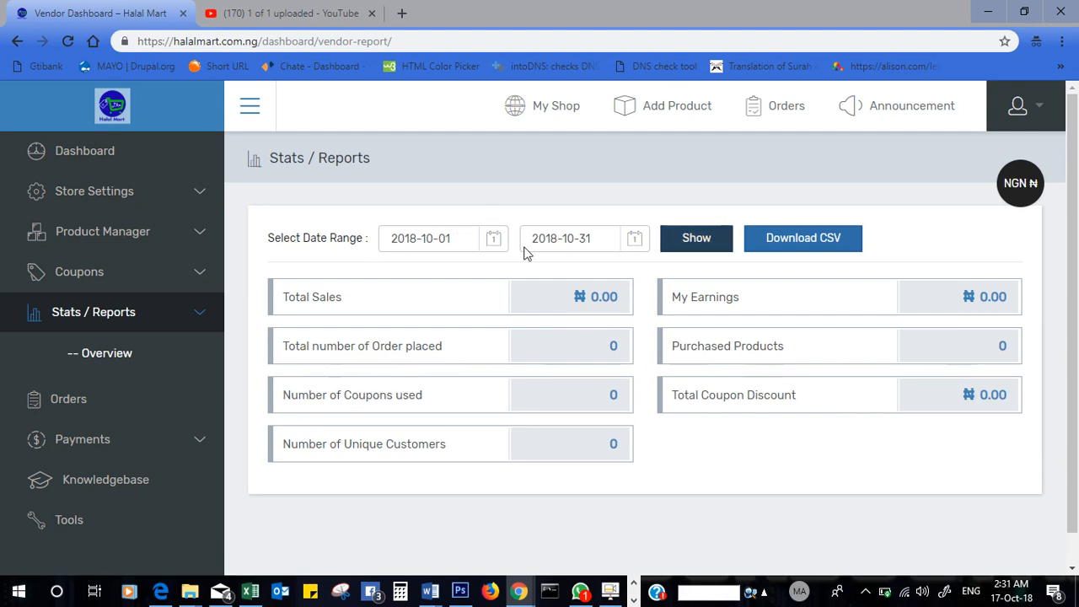
- Keep the 2018-10-01 to 2018-10-31 date range, download the report as CSV, and collapse Stats / Reports
{"action": "left_click", "coordinate": [468, 240]}
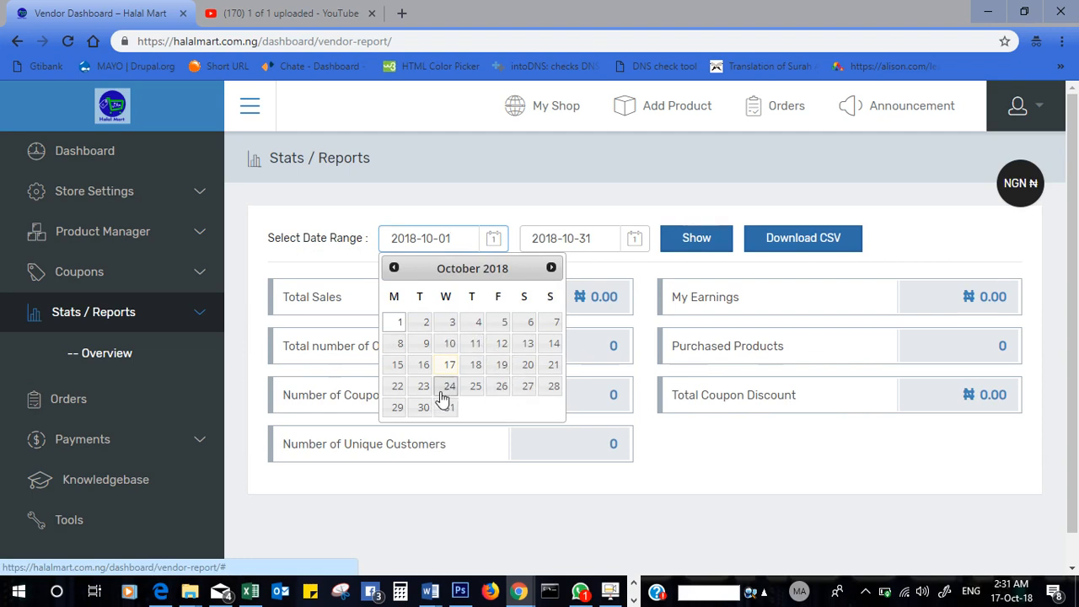
{"action": "left_click", "coordinate": [400, 322]}
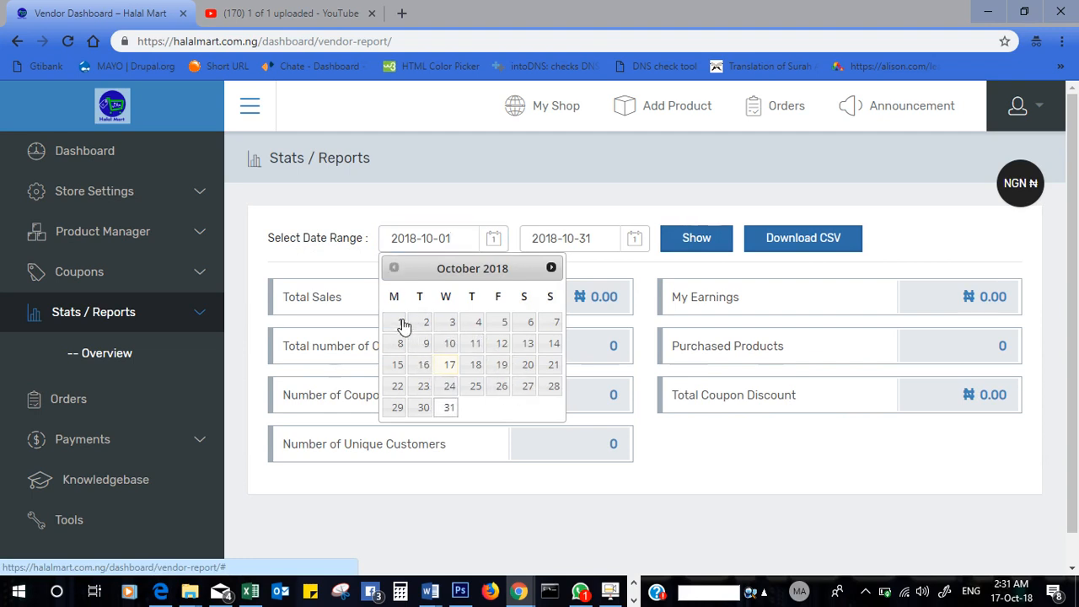
{"action": "left_click", "coordinate": [564, 236]}
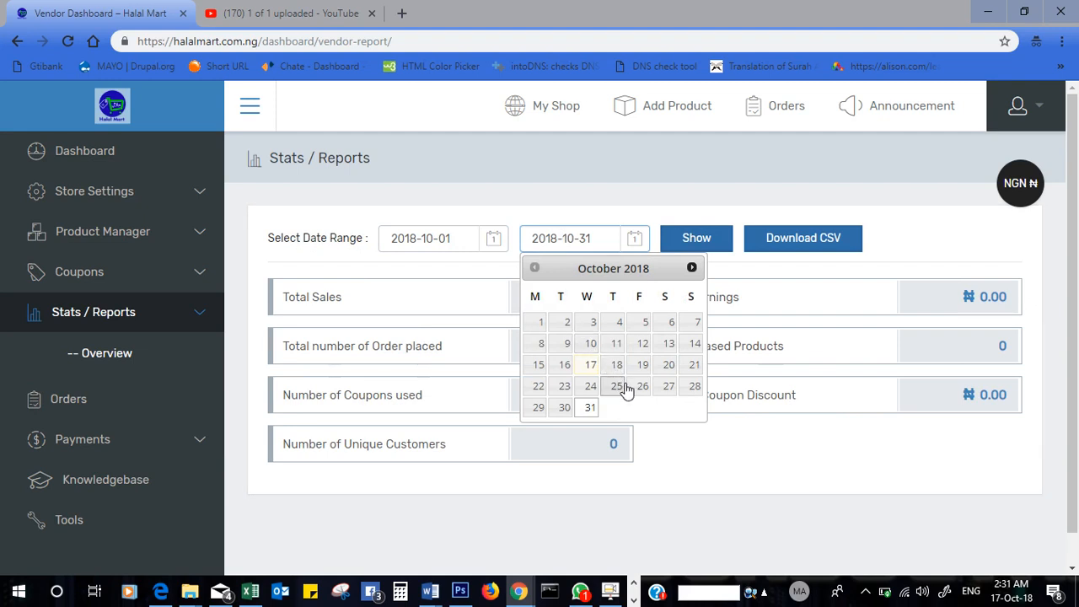
{"action": "left_click", "coordinate": [590, 410]}
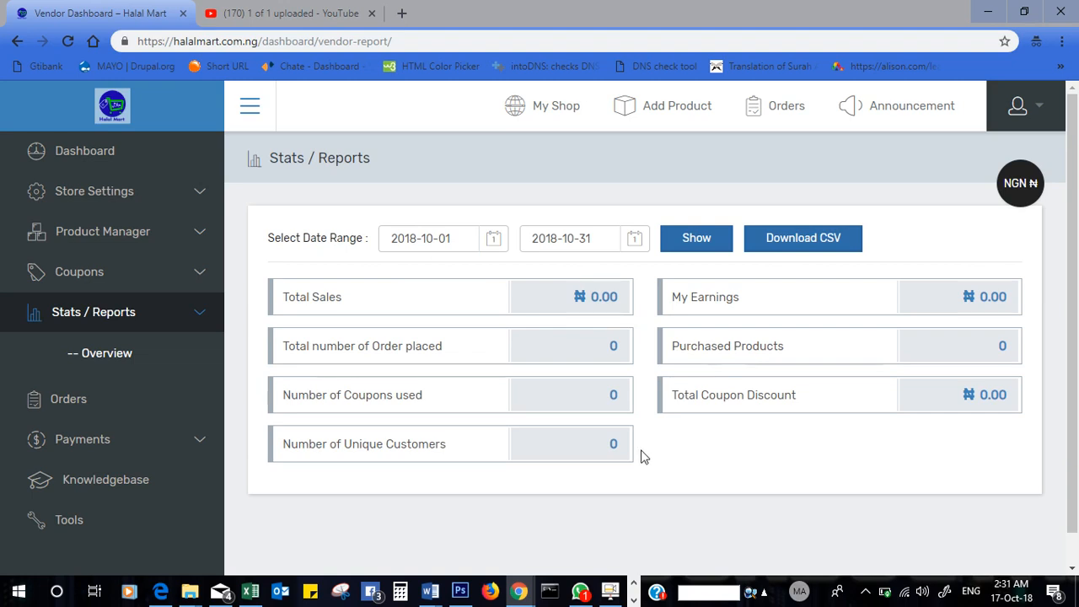
{"action": "left_click", "coordinate": [801, 242]}
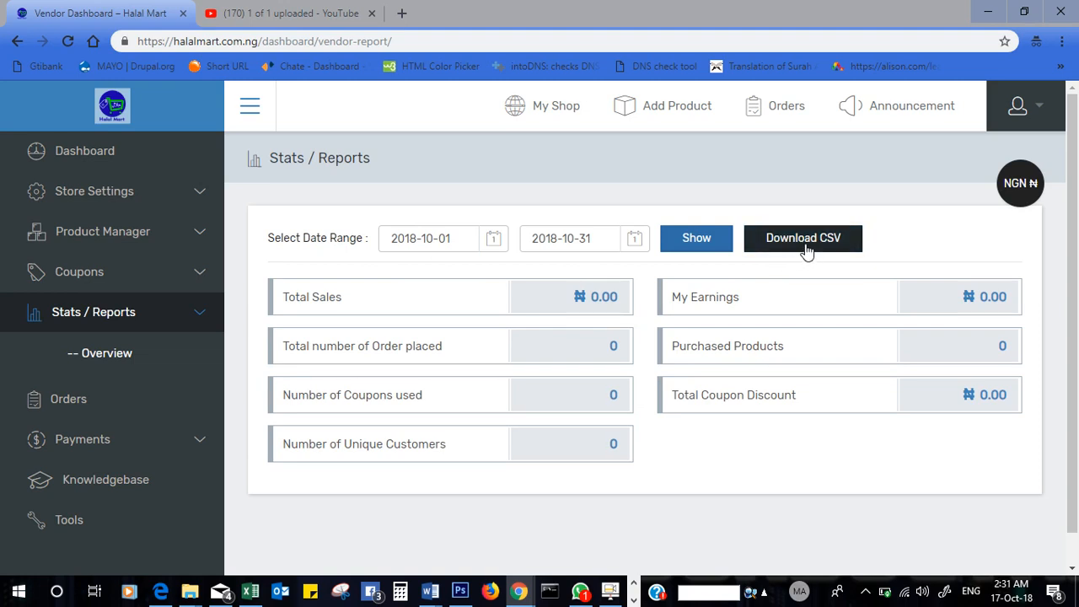
{"action": "left_click", "coordinate": [190, 323]}
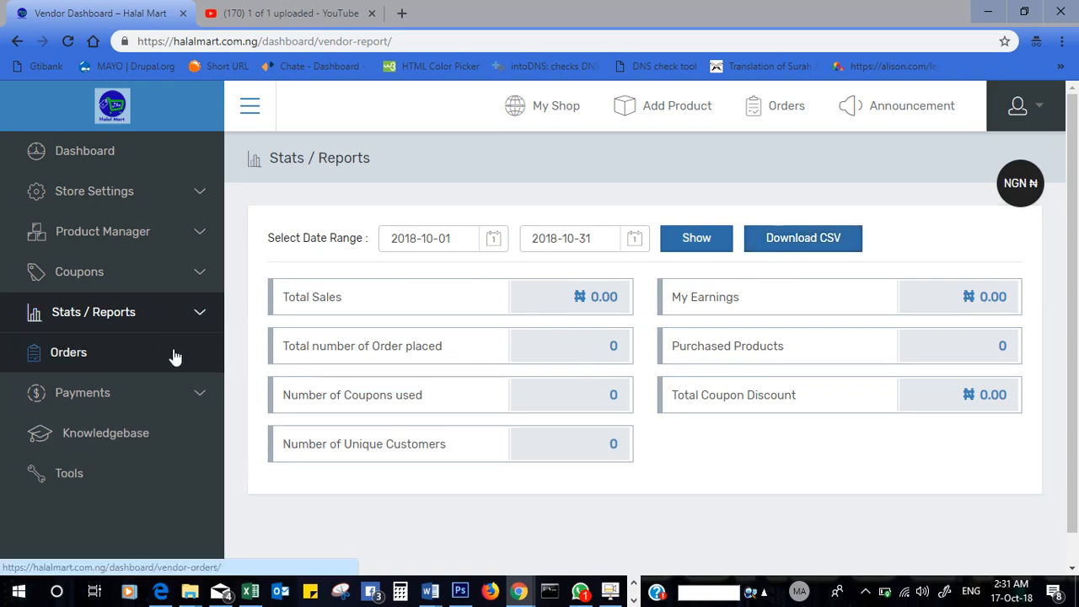
- View the empty Orders list and expand the Payments menu to show Withdrawal and History
{"action": "left_click", "coordinate": [173, 360]}
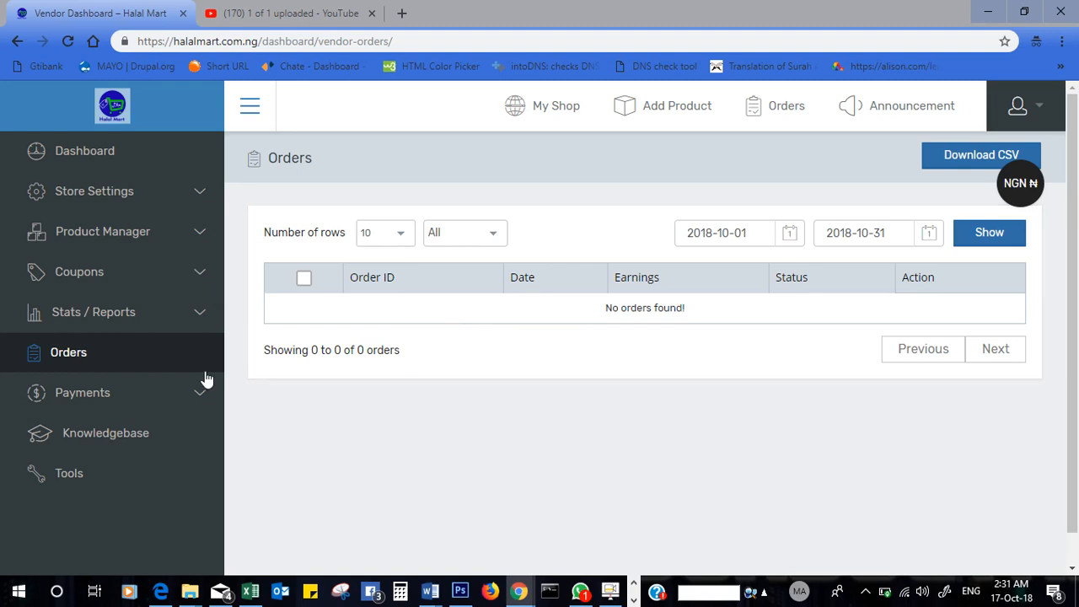
{"action": "left_click", "coordinate": [168, 400]}
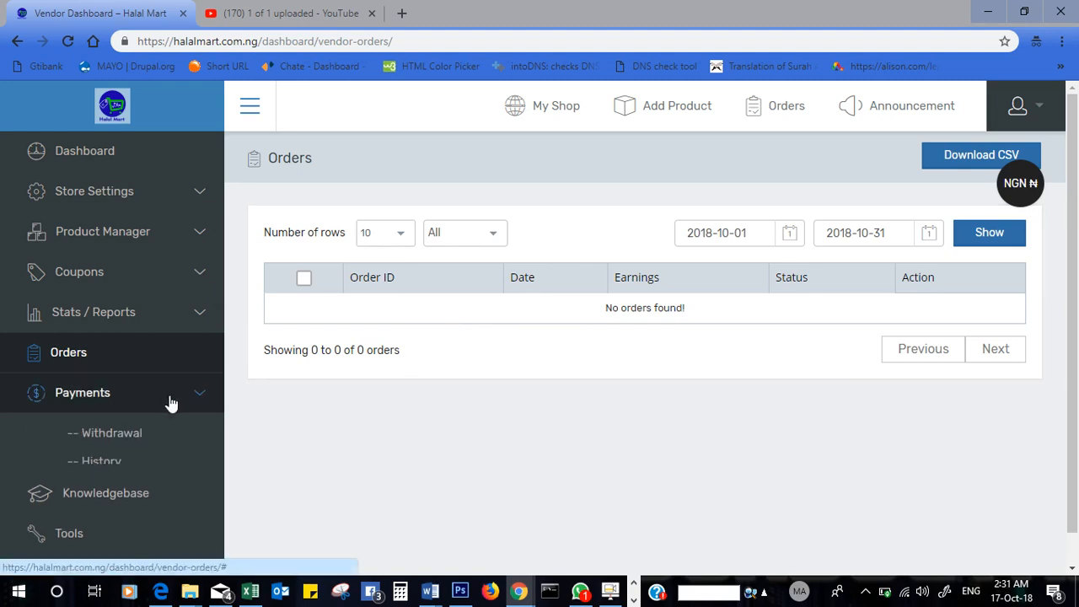
- Check the empty Withdrawal page, then the History page showing no transactions, then go to Knowledgebase
{"action": "left_click", "coordinate": [108, 440]}
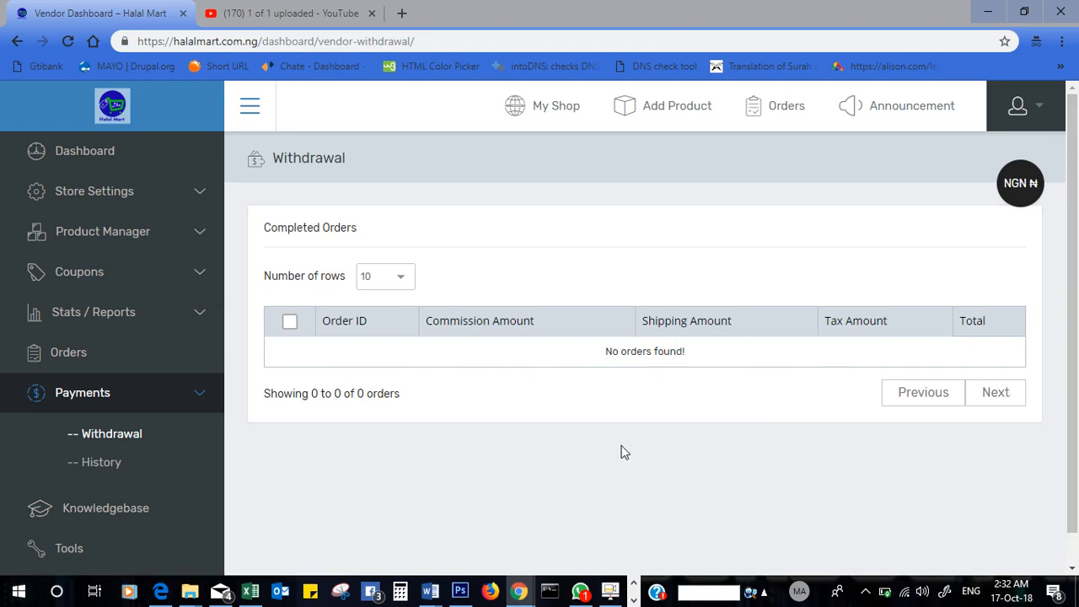
{"action": "left_click", "coordinate": [102, 461]}
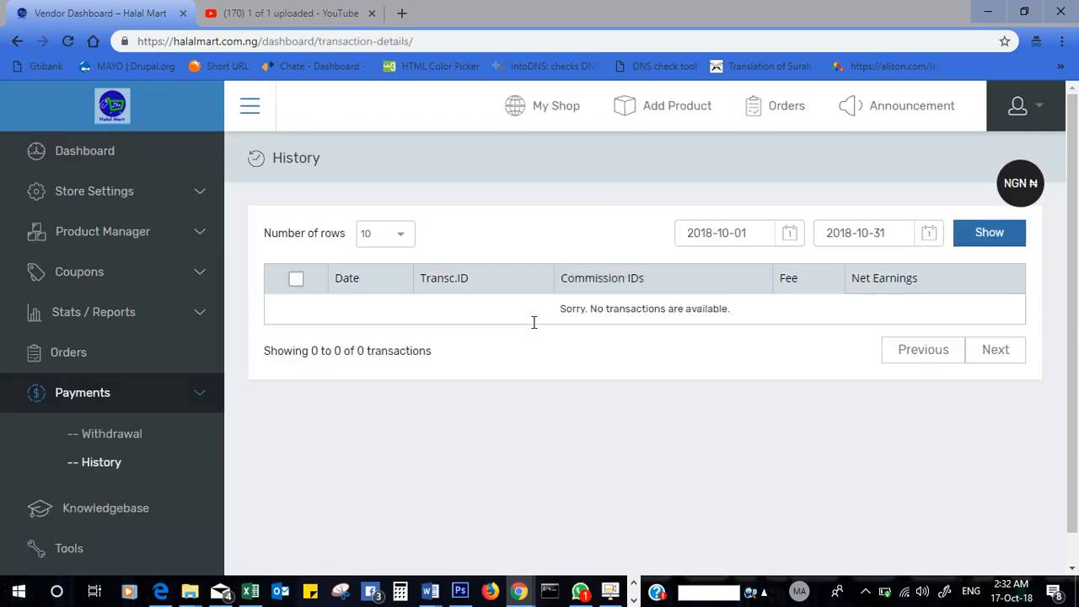
{"action": "left_click_drag", "start_coordinate": [1076, 289], "coordinate": [1076, 317]}
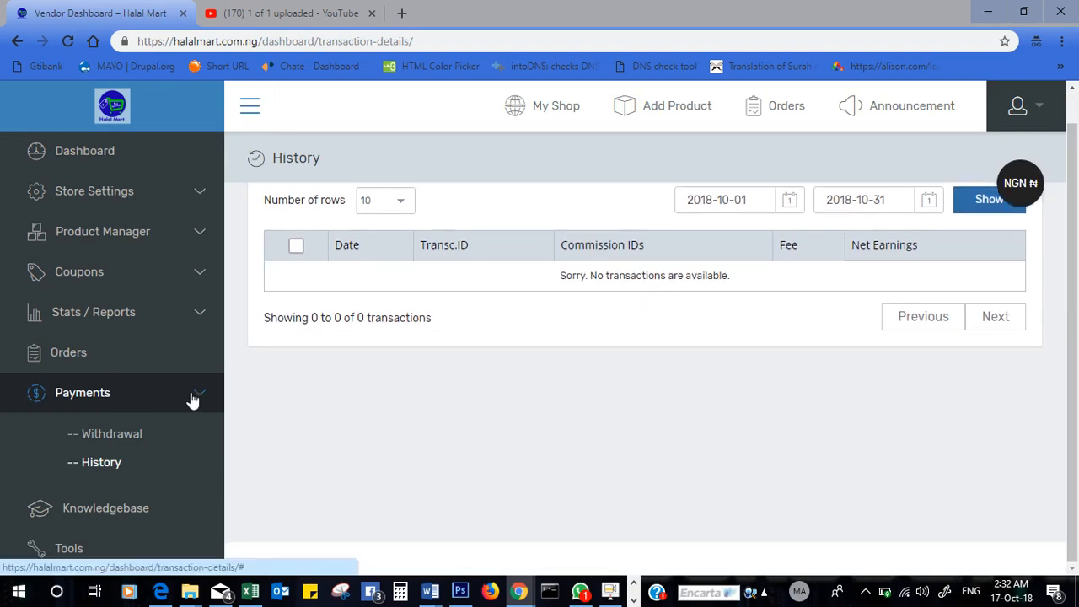
{"action": "left_click", "coordinate": [93, 510]}
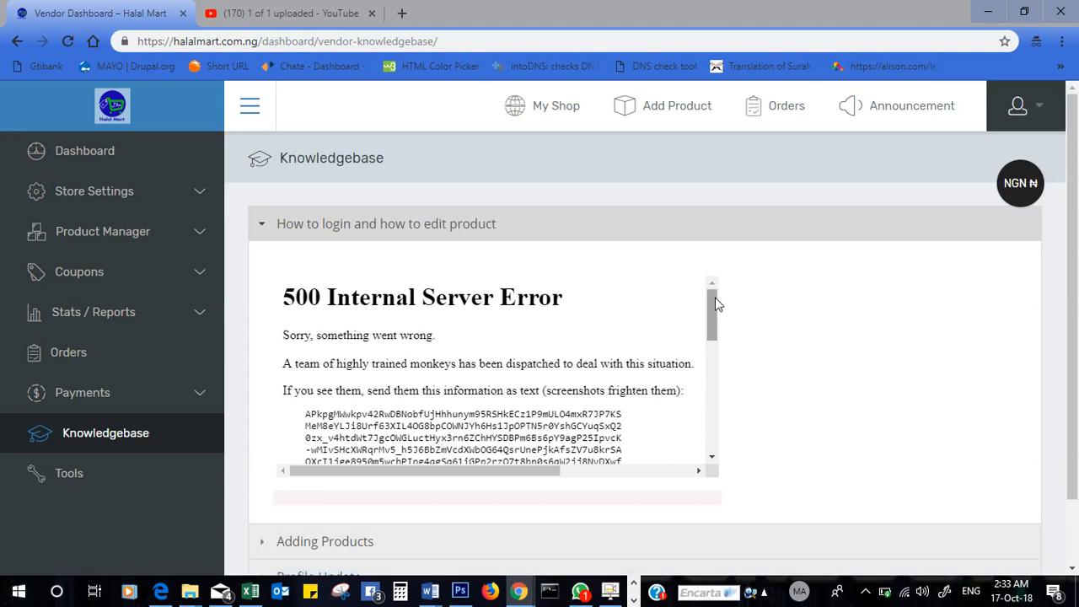
- Expand and collapse the login/edit product, Profile Update and Adding Products articles, then open Tools
{"action": "left_click_drag", "start_coordinate": [715, 303], "coordinate": [713, 366]}
{"action": "left_click", "coordinate": [598, 226]}
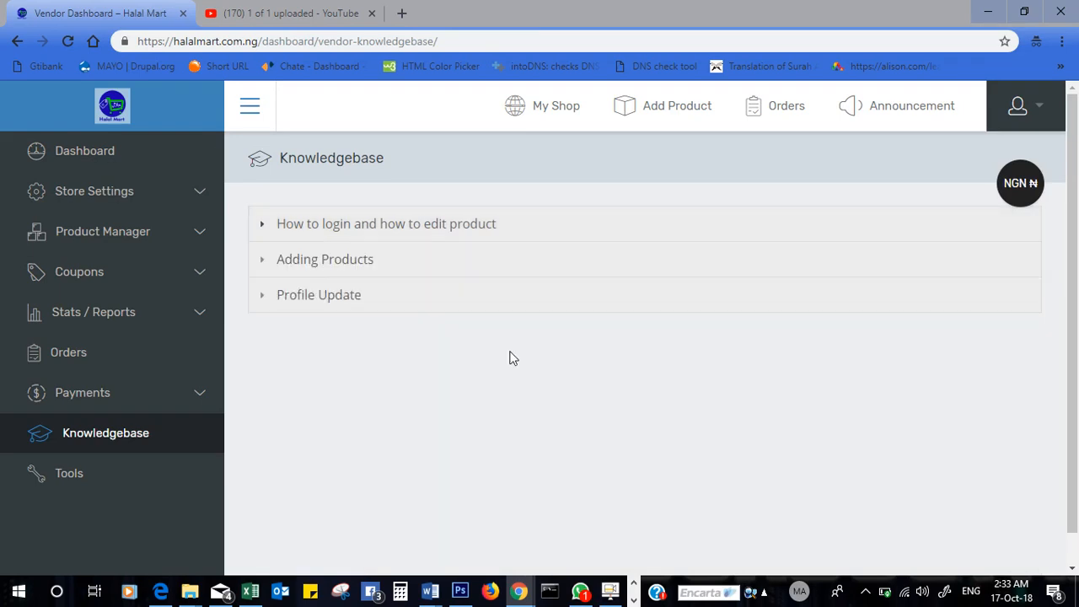
{"action": "left_click", "coordinate": [367, 310]}
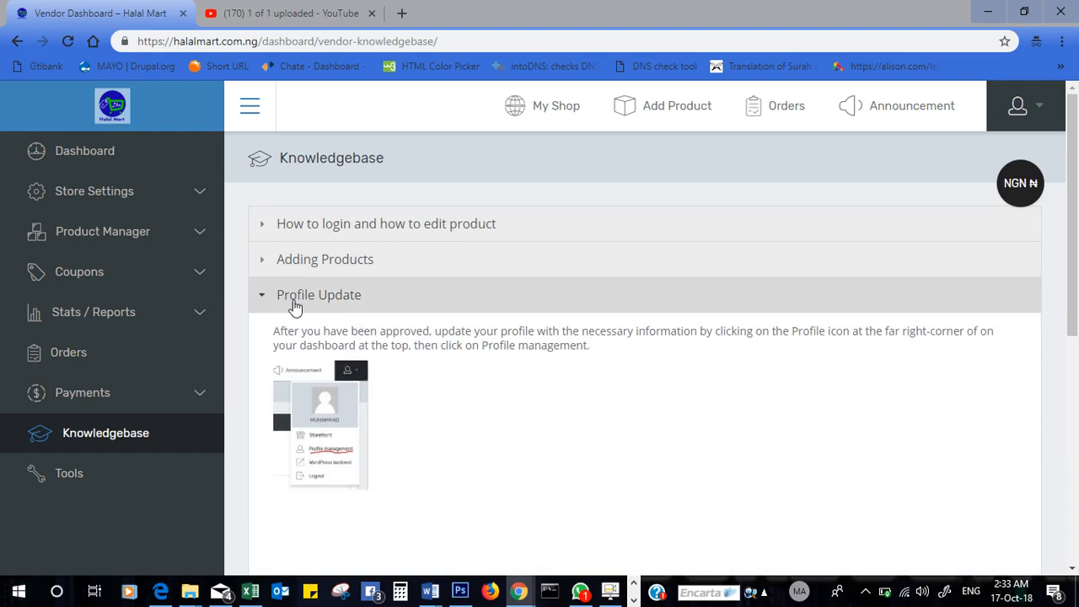
{"action": "left_click", "coordinate": [385, 307]}
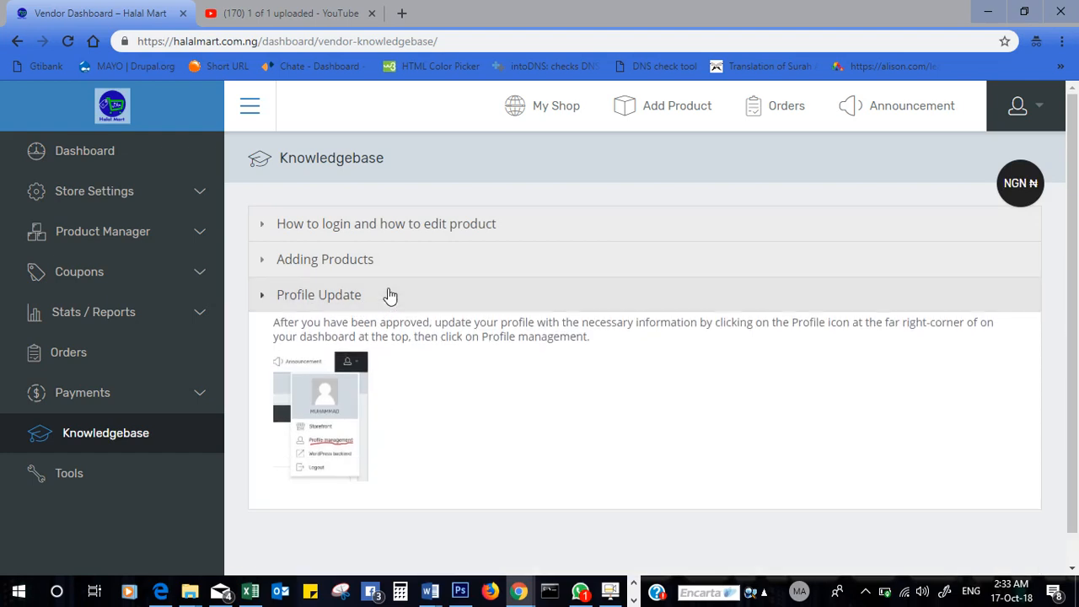
{"action": "left_click", "coordinate": [395, 272]}
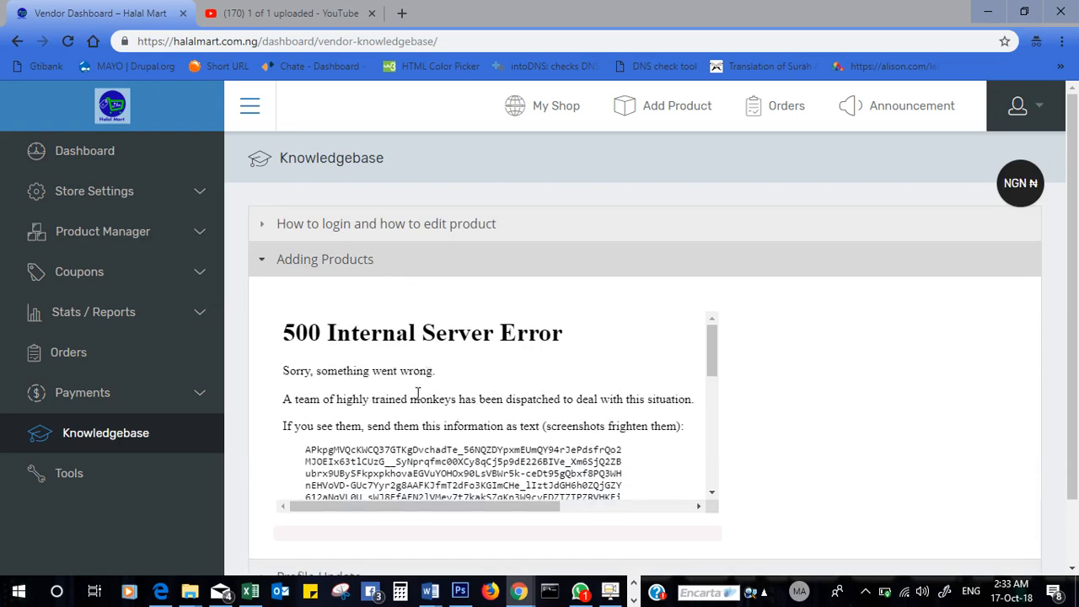
{"action": "left_click", "coordinate": [425, 226]}
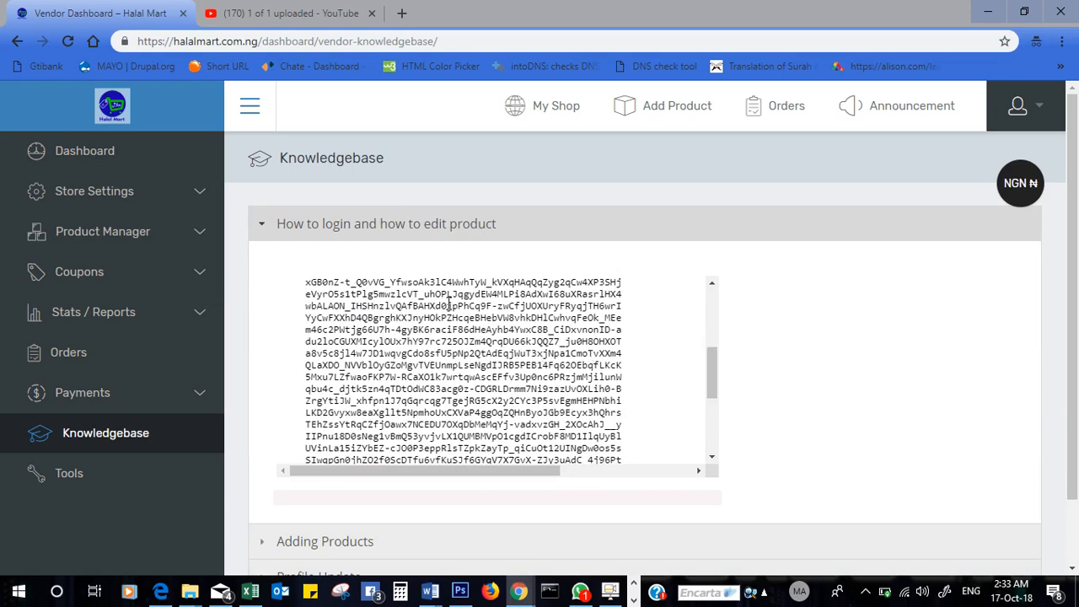
{"action": "left_click", "coordinate": [504, 223]}
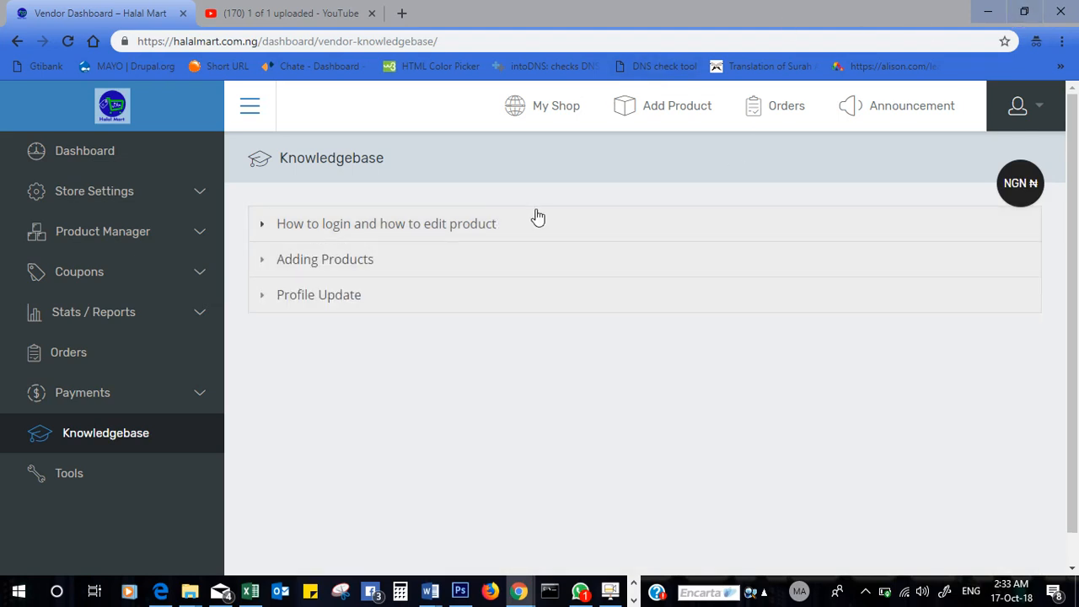
{"action": "left_click", "coordinate": [64, 473]}
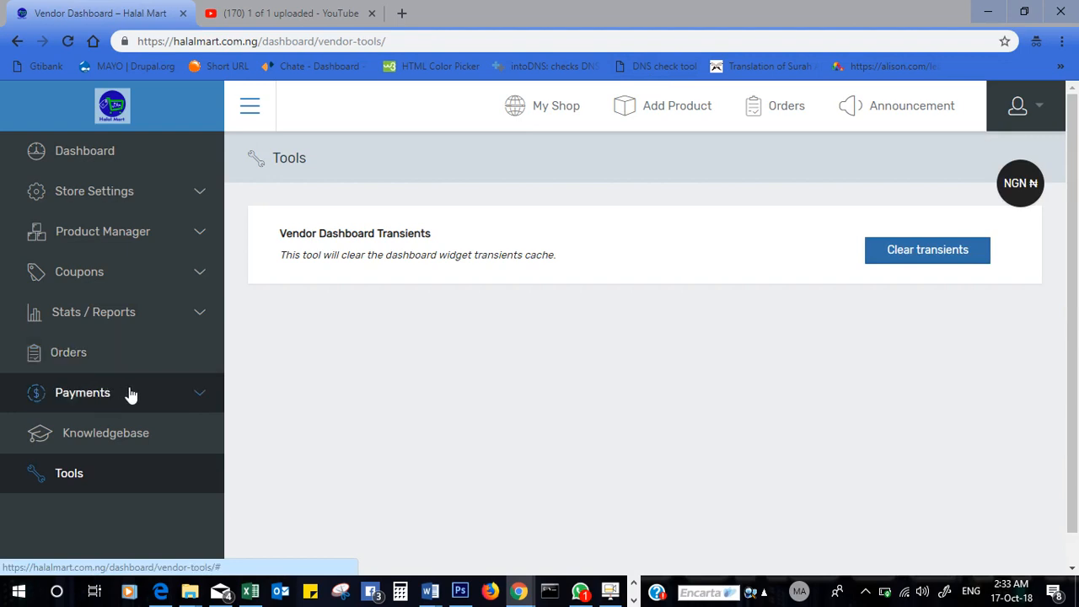
- Return to Knowledgebase, scroll the article frame, and open then close the account menu
{"action": "left_click", "coordinate": [140, 449]}
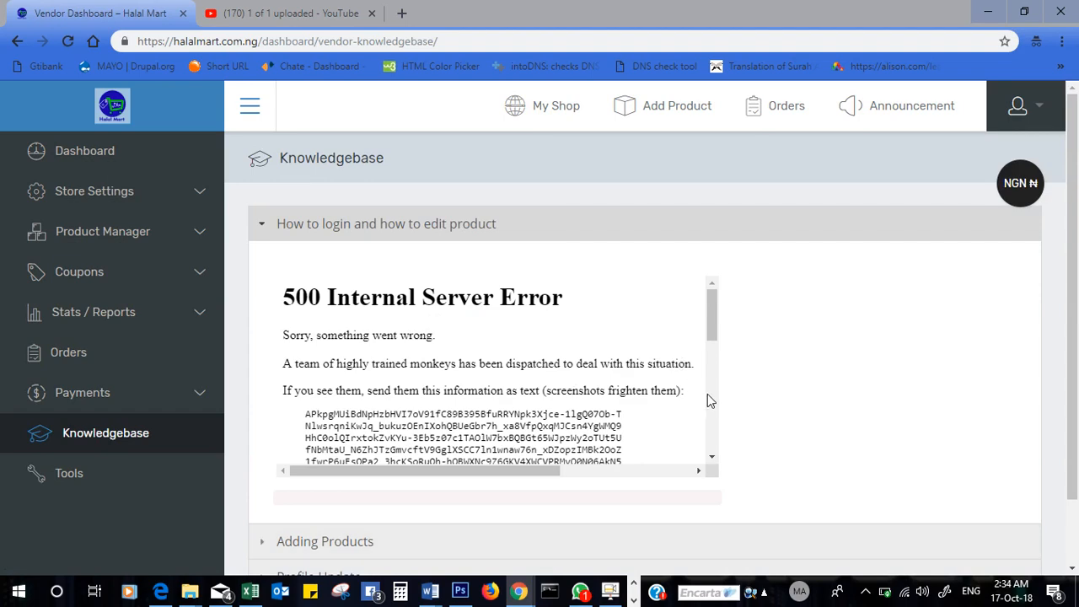
{"action": "scroll", "coordinate": [707, 394], "scroll_direction": "down", "scroll_amount": 5}
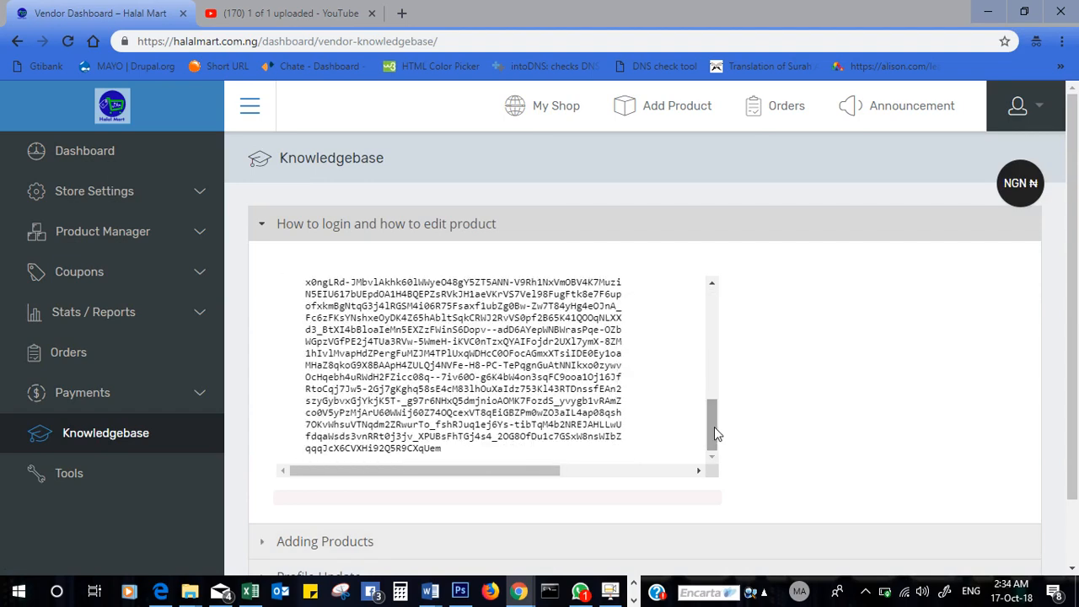
{"action": "left_click", "coordinate": [1049, 125]}
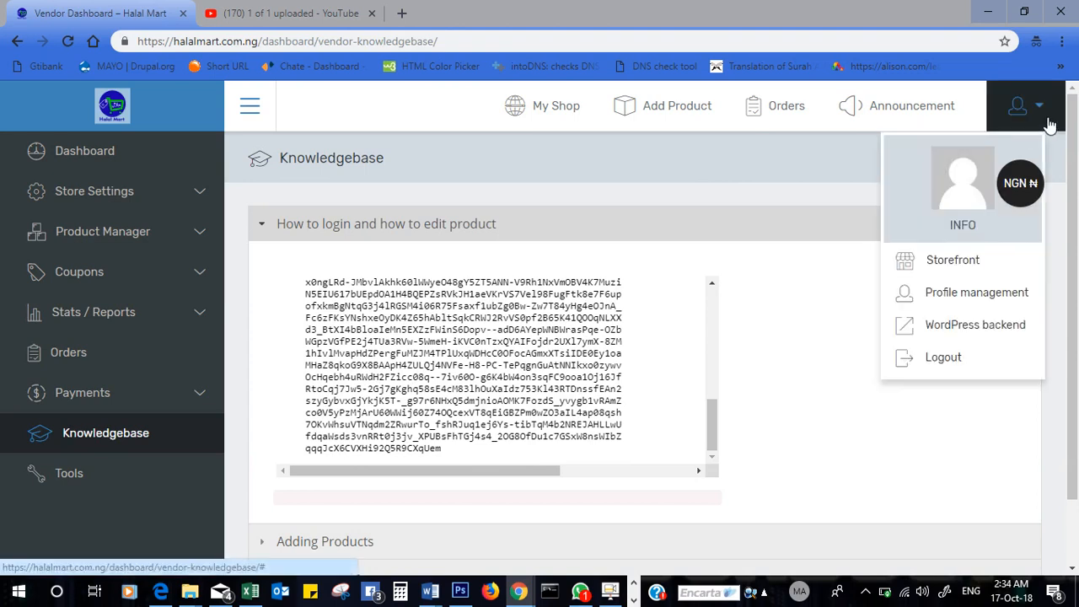
{"action": "left_click", "coordinate": [853, 469]}
{"action": "left_click", "coordinate": [610, 592]}
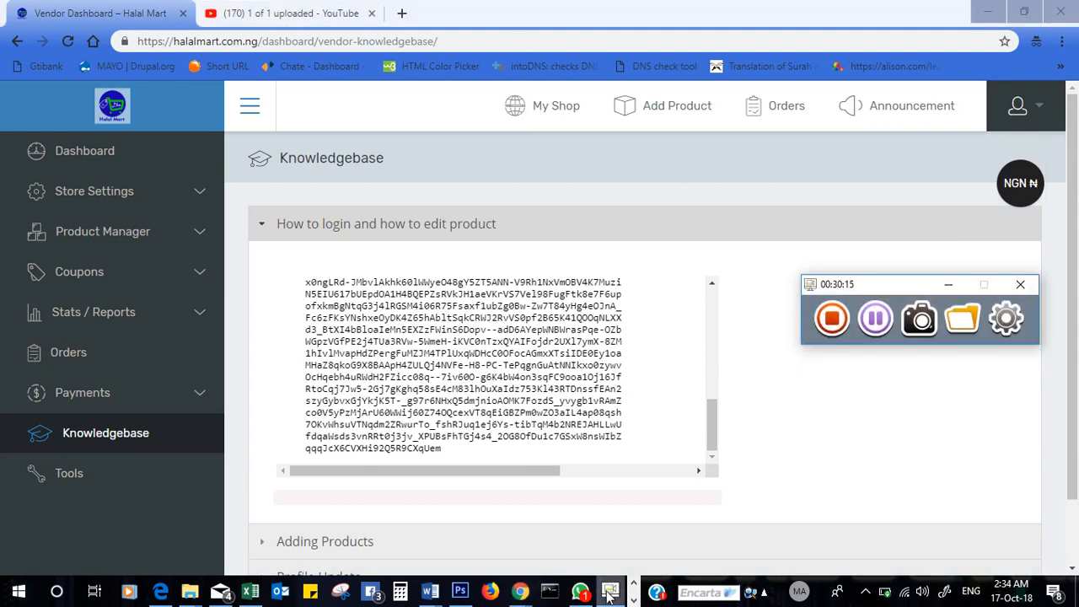